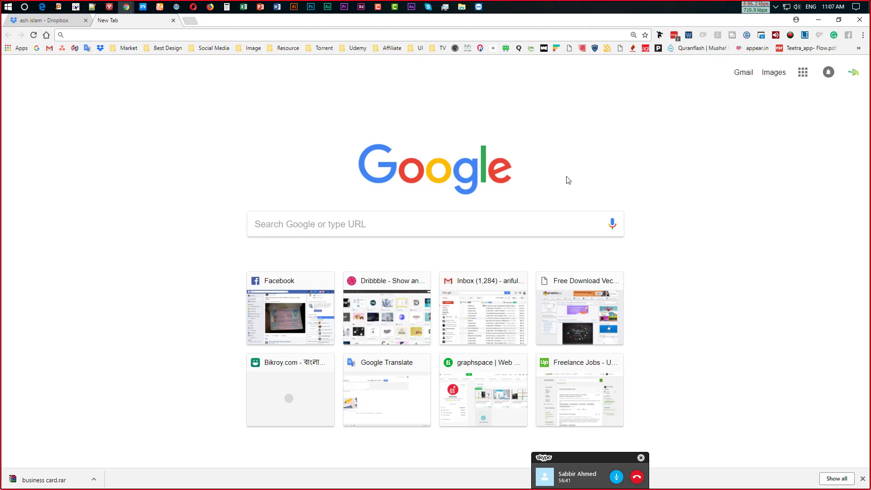
Step: Bring the Business Card Test.psd design in Photoshop to the front
{"action": "left_click", "coordinate": [313, 7]}
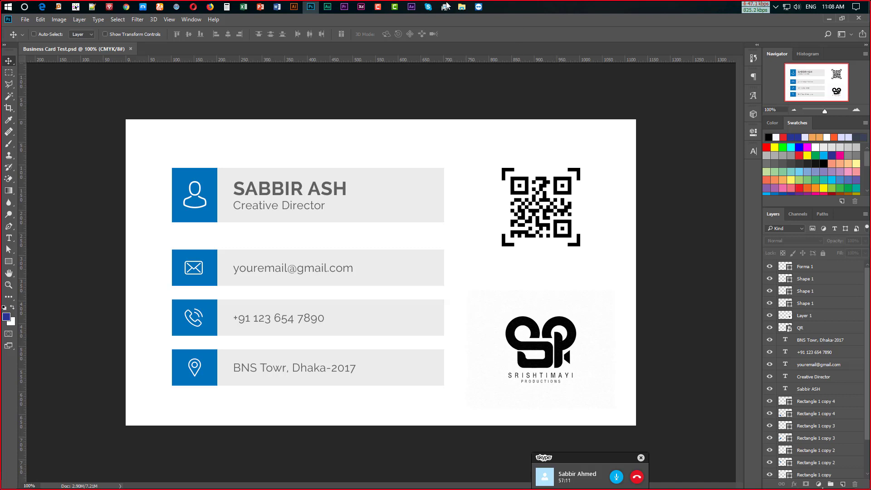
{"action": "mouse_move", "coordinate": [462, 7]}
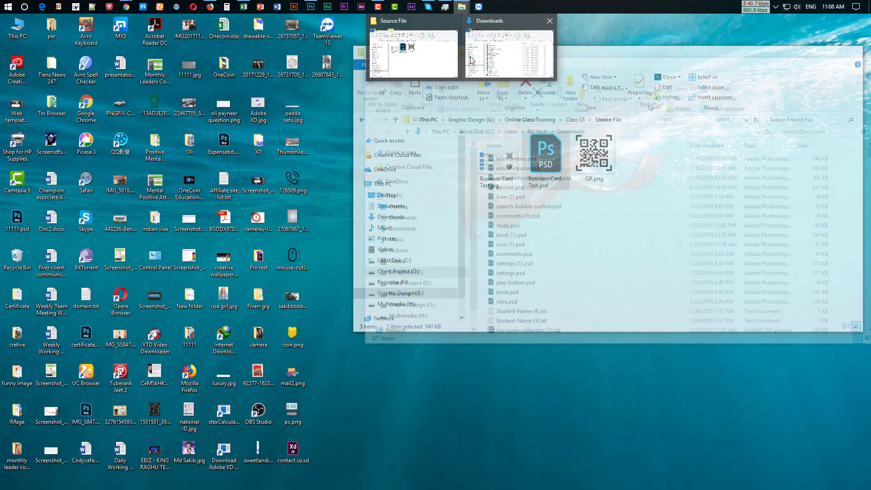
Step: Browse up to Online Class Training, then into Class 03 > Anika > New folder (2)
{"action": "left_click", "coordinate": [444, 60]}
{"action": "key", "text": "BackSpace"}
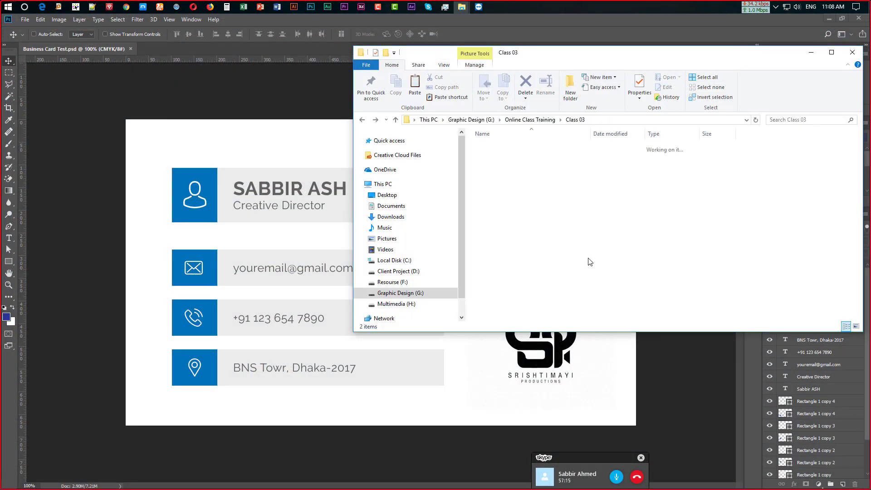
{"action": "key", "text": "BackSpace"}
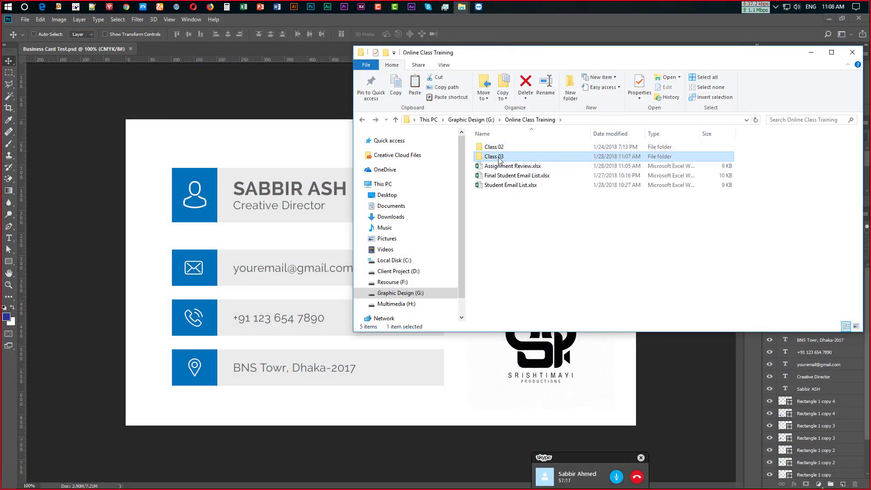
{"action": "double_click", "coordinate": [498, 157]}
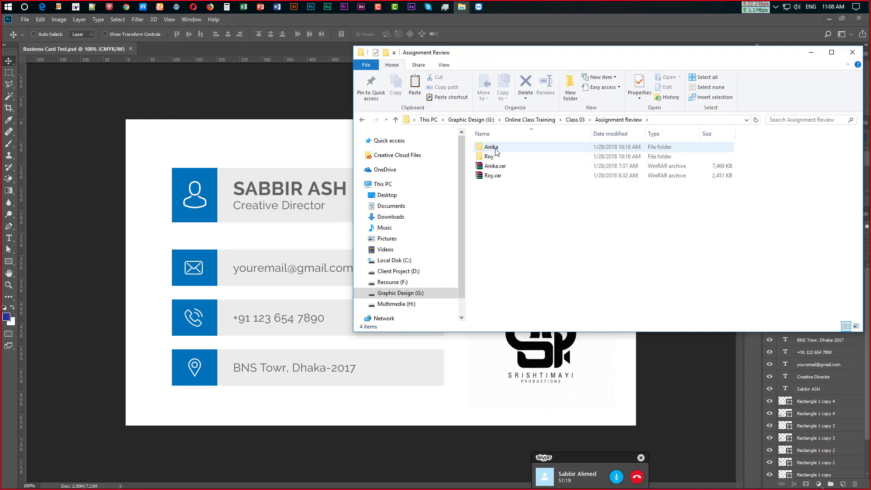
{"action": "double_click", "coordinate": [496, 151]}
{"action": "double_click", "coordinate": [497, 149]}
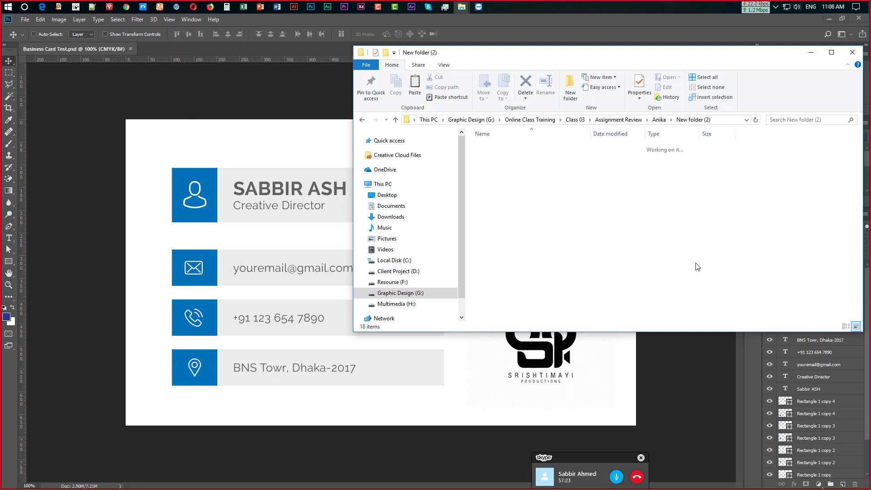
Step: Go back, open Roy's assignment folder, then return to the Photoshop design
{"action": "key", "text": "BackSpace"}
{"action": "key", "text": "BackSpace"}
{"action": "left_click", "coordinate": [500, 158]}
{"action": "double_click", "coordinate": [500, 158]}
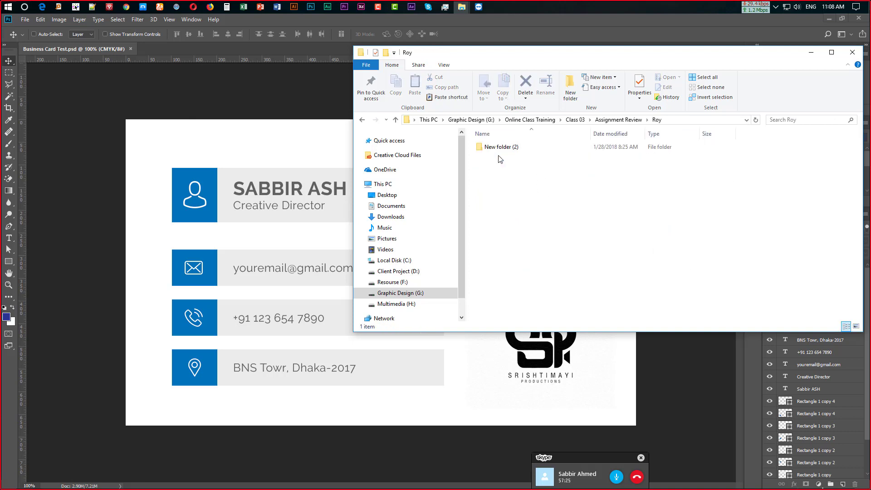
{"action": "key", "text": "BackSpace"}
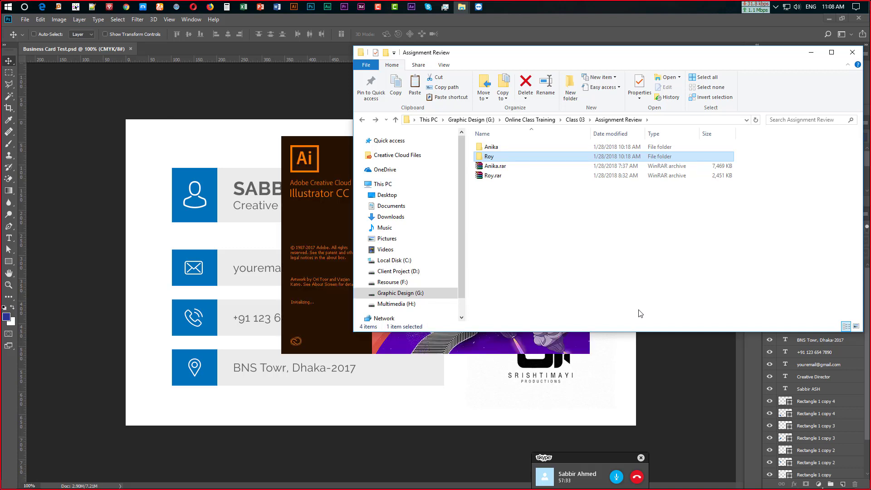
{"action": "left_click", "coordinate": [648, 345]}
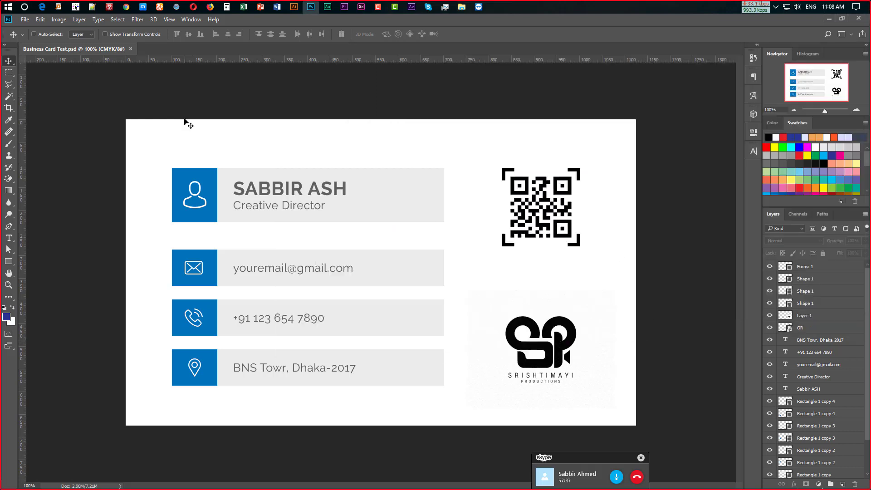
Step: In Chrome, search Google for 'lightshot', correcting the initial 'lightshop' typo
{"action": "left_click", "coordinate": [126, 8]}
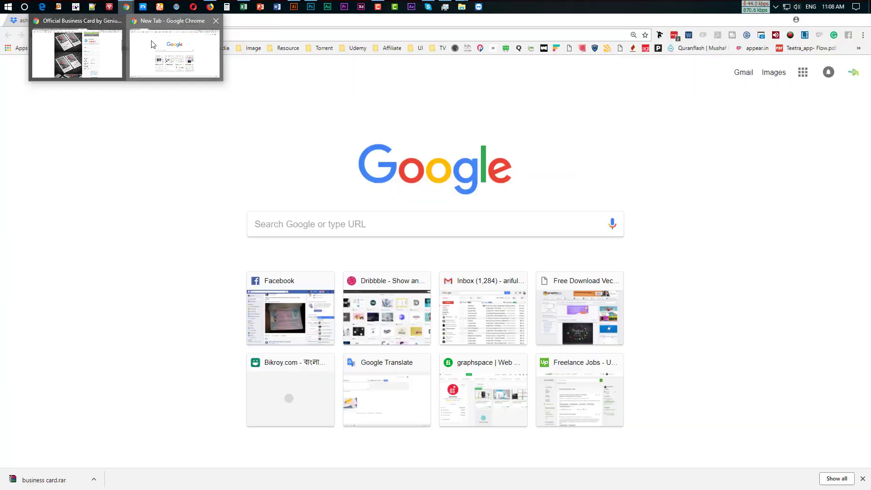
{"action": "left_click", "coordinate": [155, 46]}
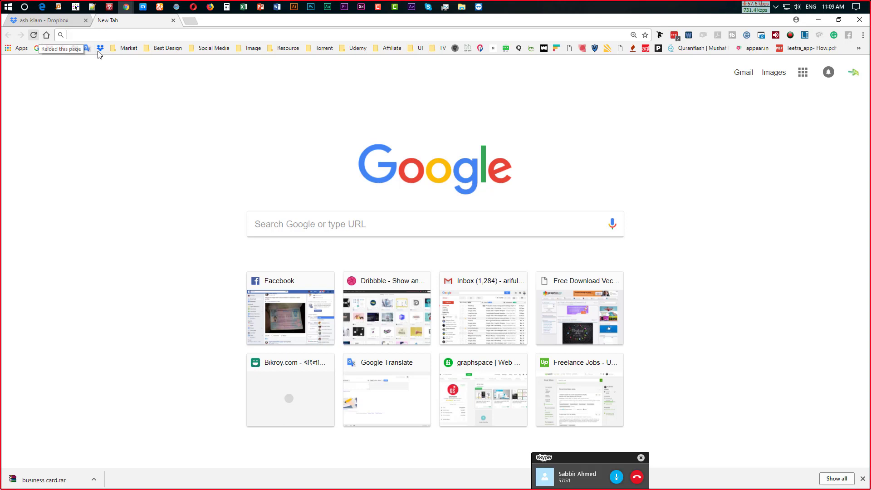
{"action": "type", "text": "li"}
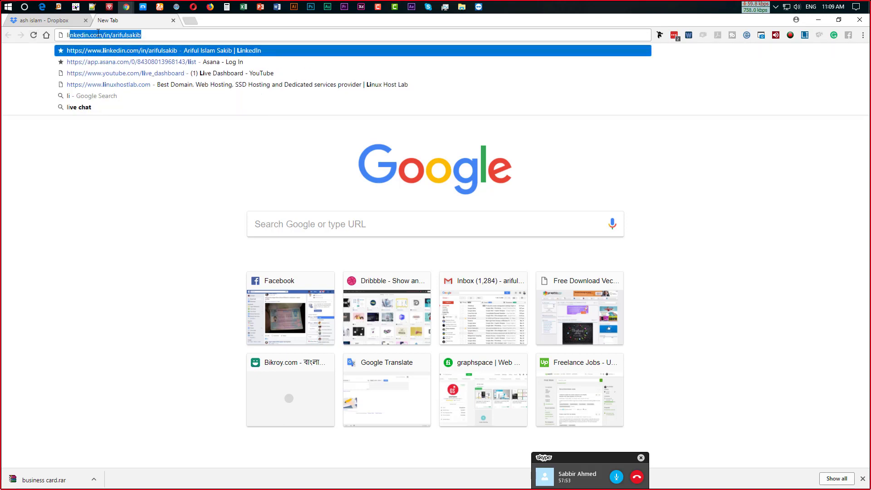
{"action": "type", "text": "ghtshop"}
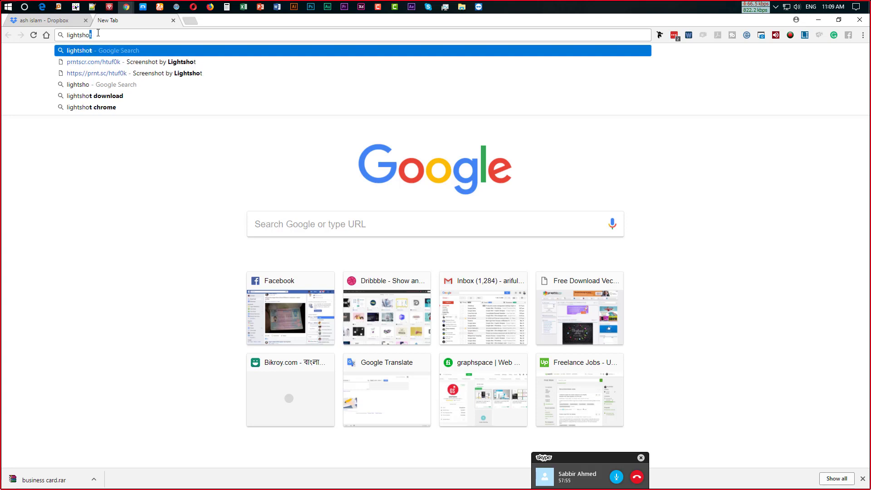
{"action": "key", "text": "Return"}
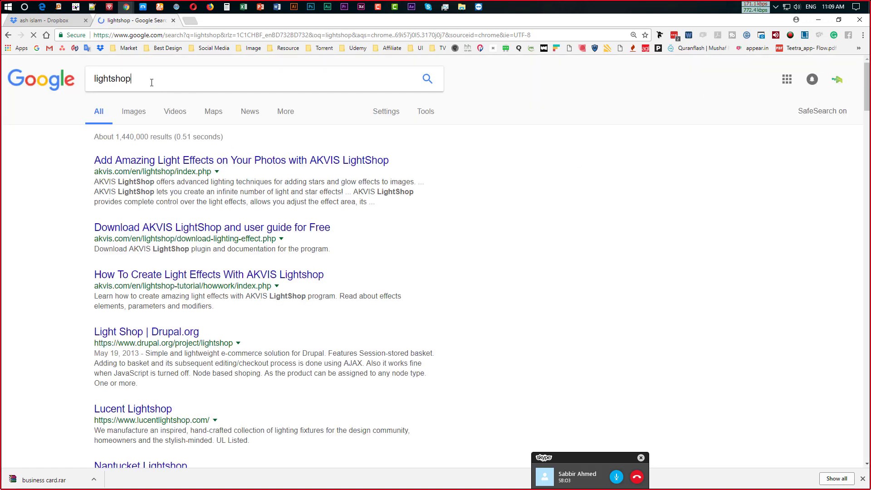
{"action": "type", "text": "t"}
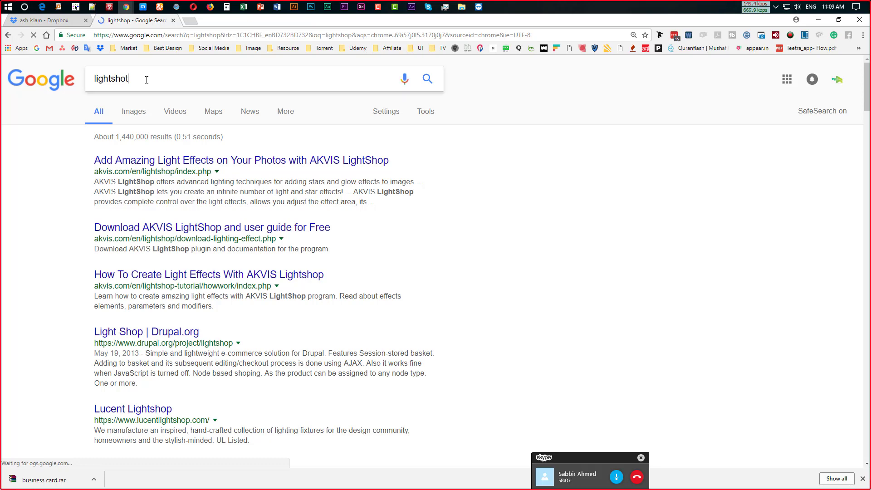
{"action": "key", "text": "Return"}
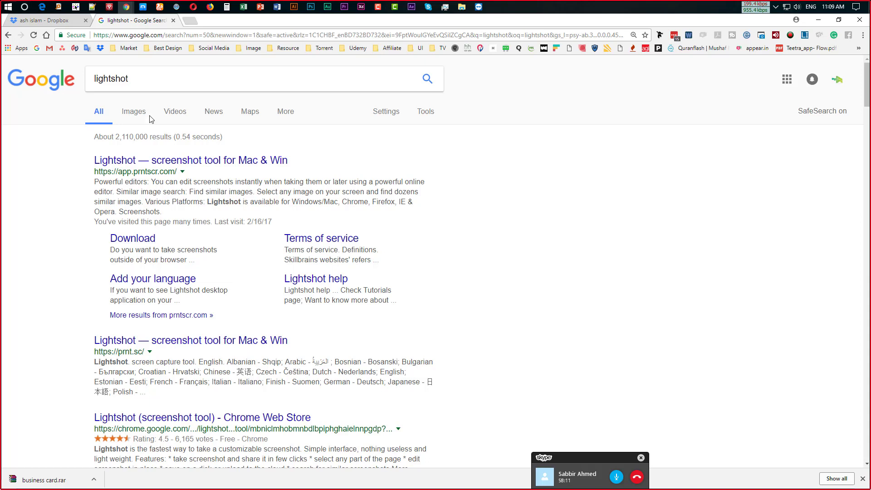
Step: Open the Lightshot download page, then search 'pixie color picker' in a new tab
{"action": "left_click", "coordinate": [138, 241]}
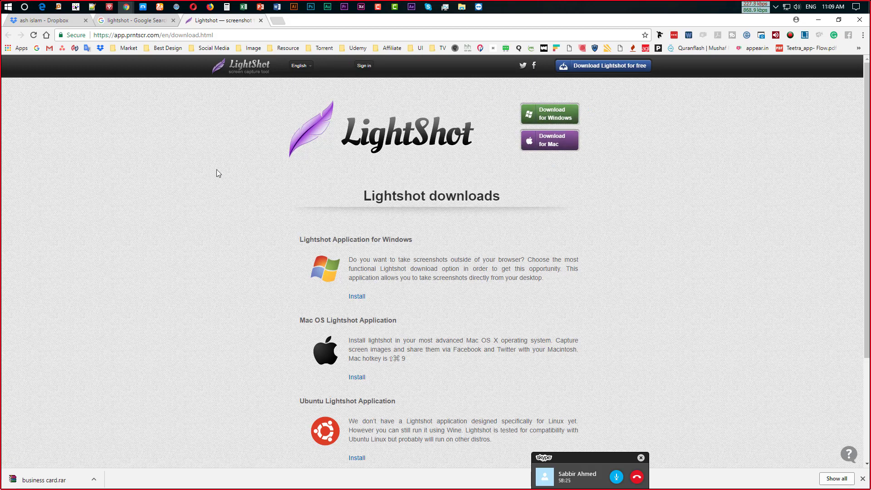
{"action": "left_click", "coordinate": [277, 21]}
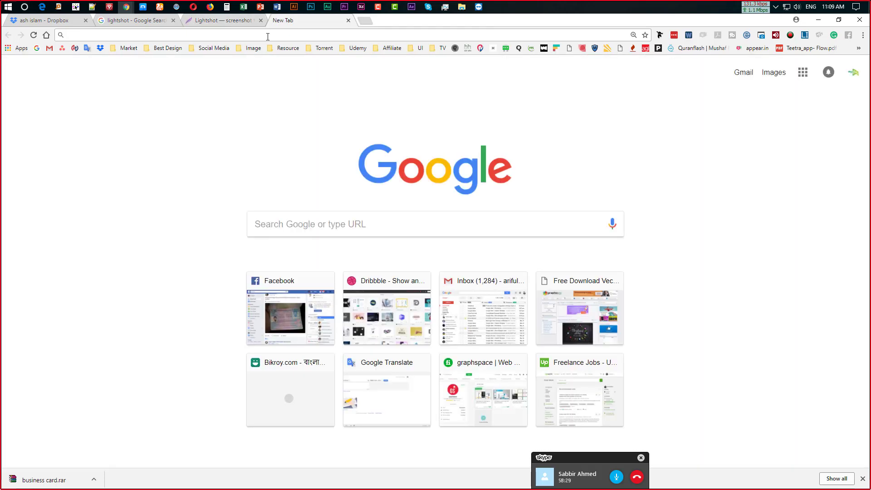
{"action": "type", "text": "pixie"}
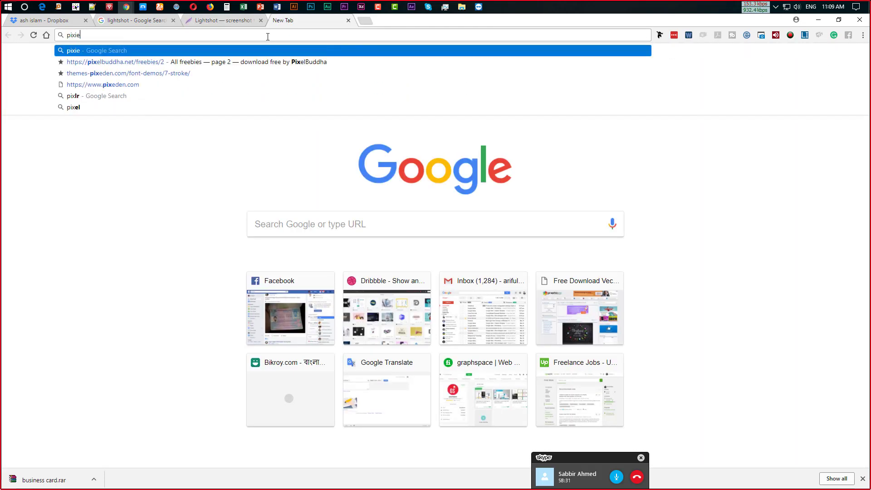
{"action": "key", "text": "Down"}
{"action": "key", "text": "Return"}
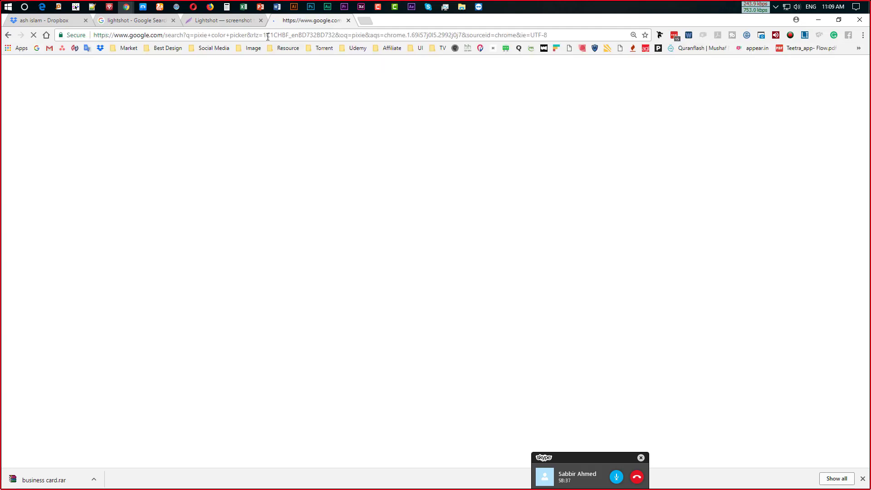
Step: Download the Lightshot installer for Windows and review the prntscr.com downloads page
{"action": "left_click", "coordinate": [241, 21]}
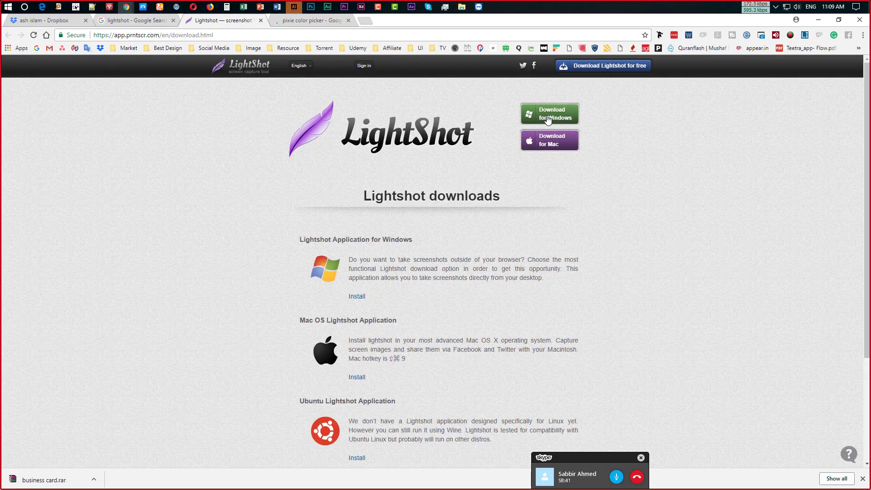
{"action": "left_click", "coordinate": [551, 117]}
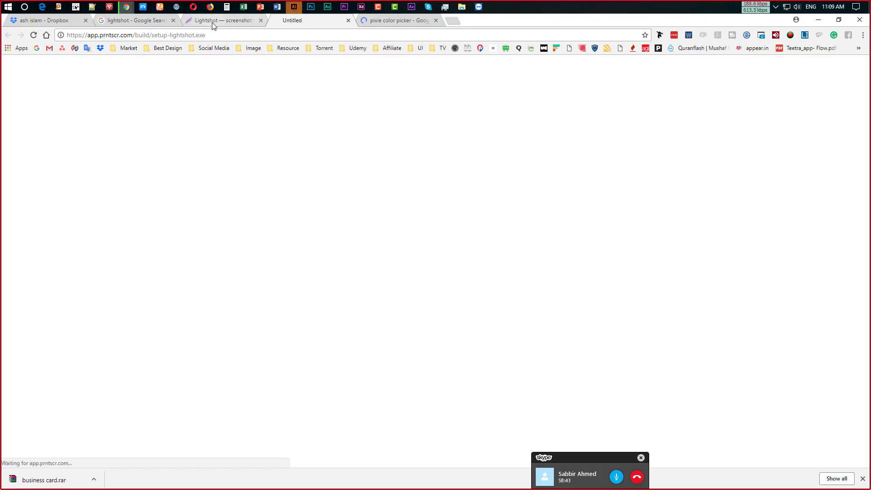
{"action": "left_click", "coordinate": [294, 6]}
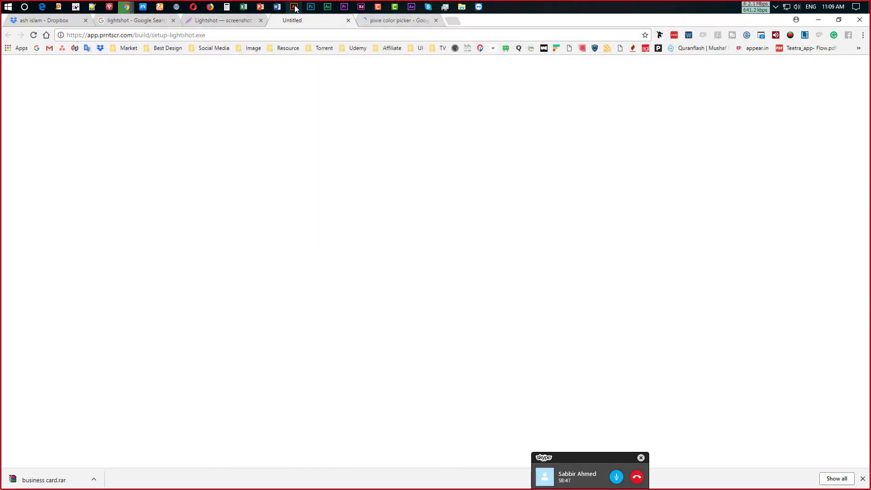
{"action": "left_click", "coordinate": [295, 7]}
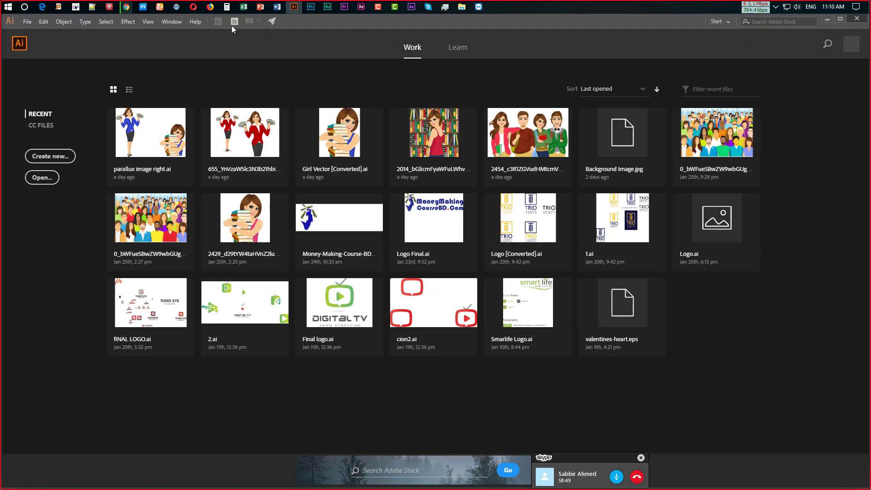
{"action": "mouse_move", "coordinate": [126, 7]}
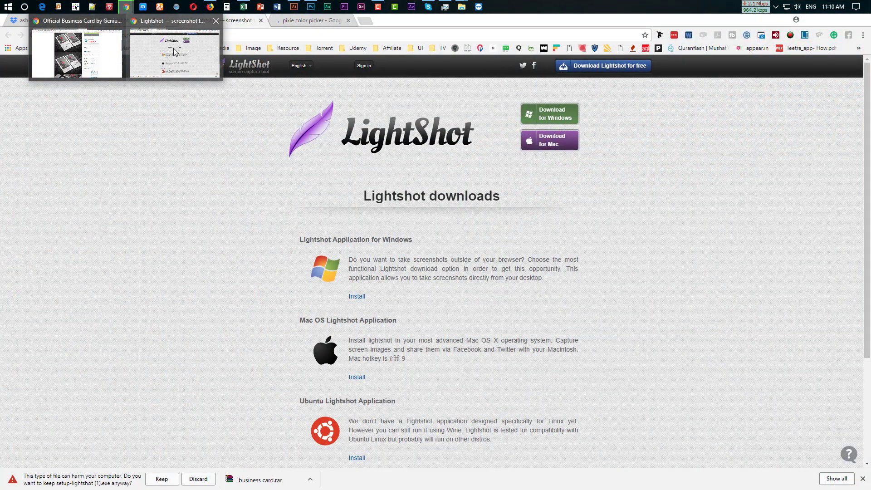
{"action": "left_click", "coordinate": [173, 48]}
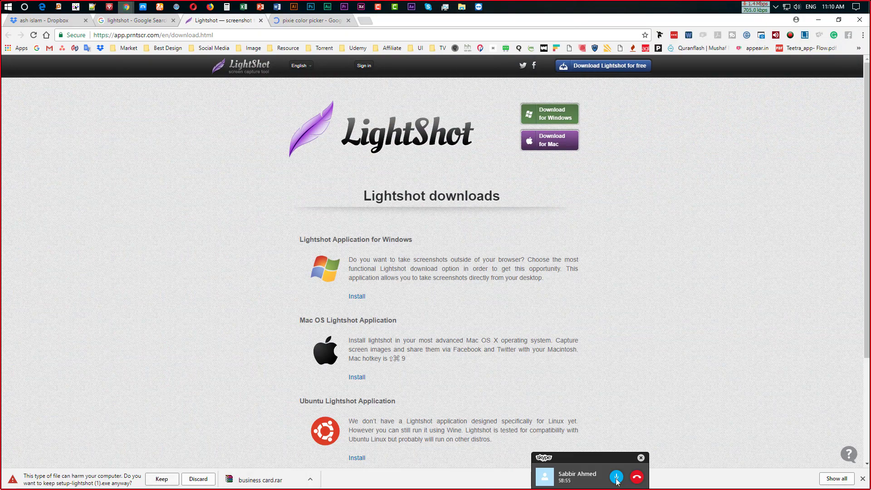
{"action": "scroll", "coordinate": [727, 386], "scroll_direction": "down", "scroll_amount": 1}
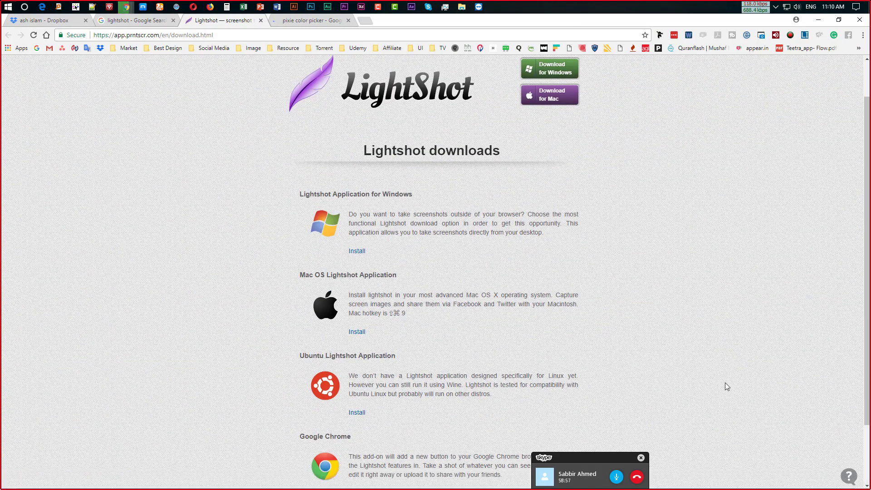
{"action": "scroll", "coordinate": [549, 181], "scroll_direction": "up", "scroll_amount": 1}
{"action": "scroll", "coordinate": [558, 244], "scroll_direction": "down", "scroll_amount": 1}
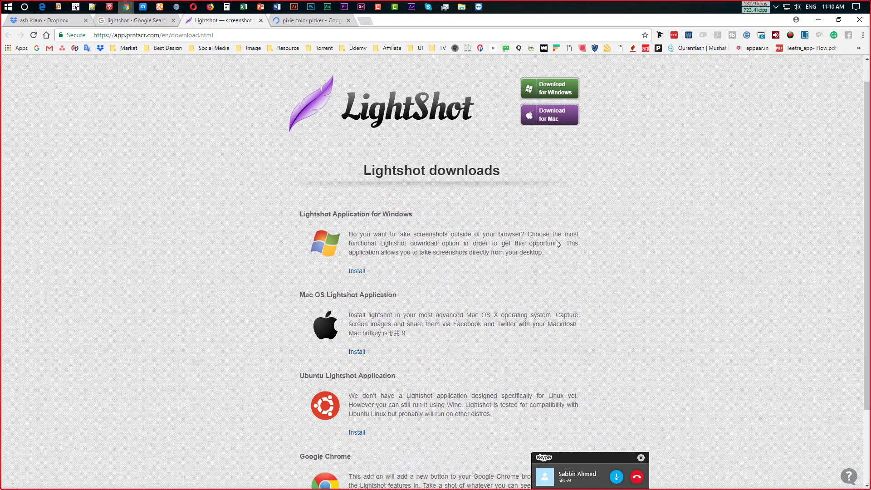
{"action": "scroll", "coordinate": [557, 244], "scroll_direction": "down", "scroll_amount": 2}
{"action": "scroll", "coordinate": [559, 243], "scroll_direction": "up", "scroll_amount": 3}
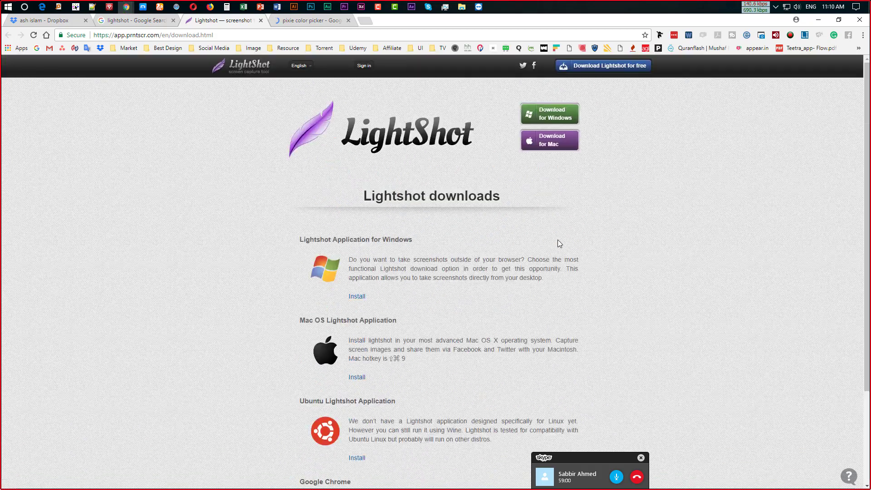
Step: Search 'business card' from a new tab and switch to the Images results
{"action": "left_click", "coordinate": [366, 21]}
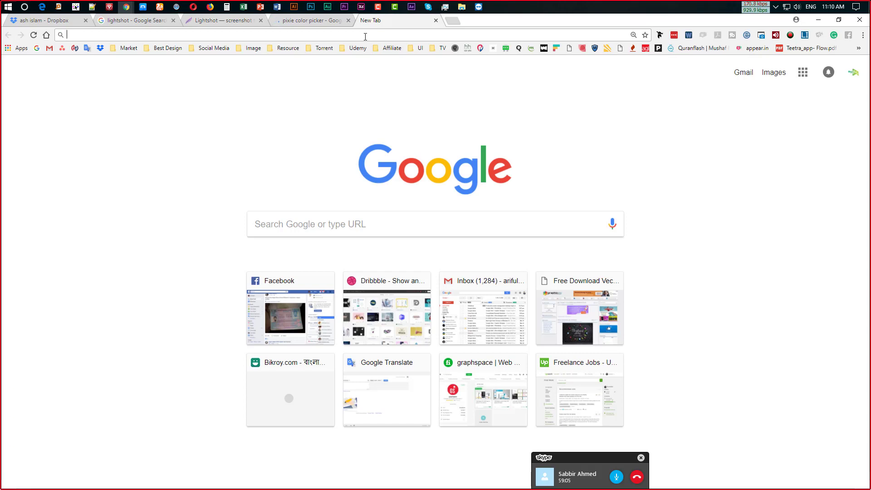
{"action": "type", "text": "bus"}
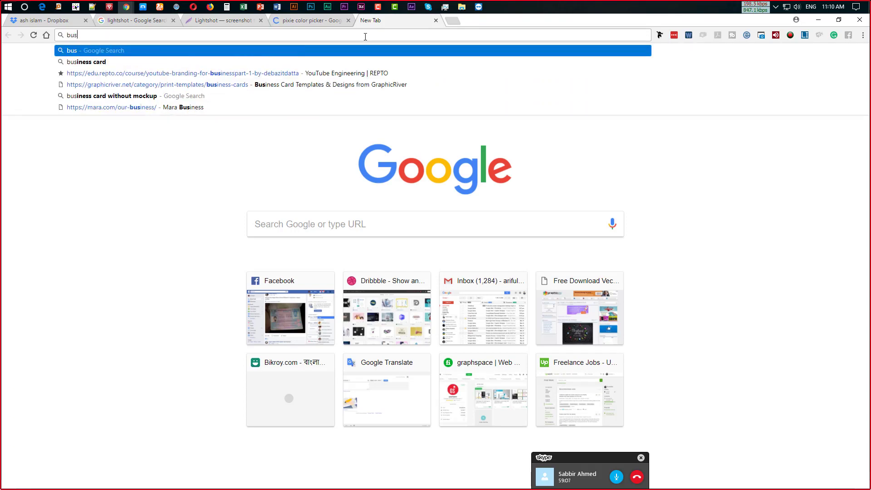
{"action": "key", "text": "Down"}
{"action": "key", "text": "Return"}
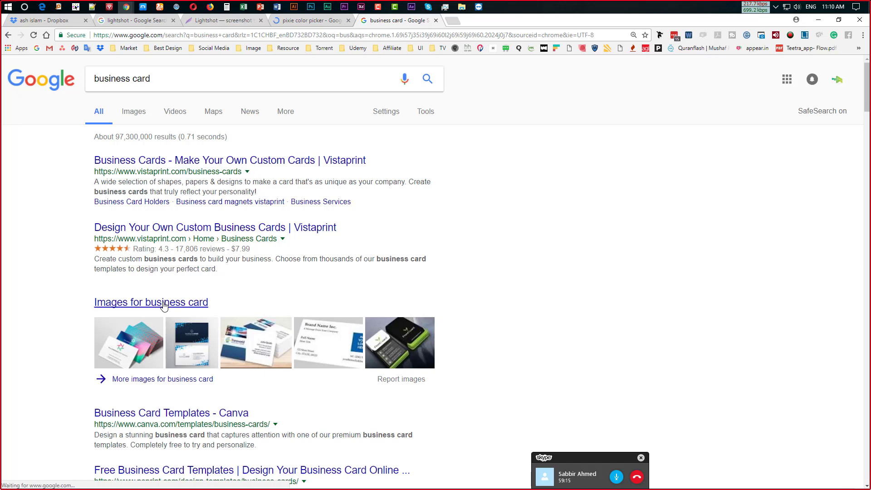
{"action": "left_click", "coordinate": [442, 312]}
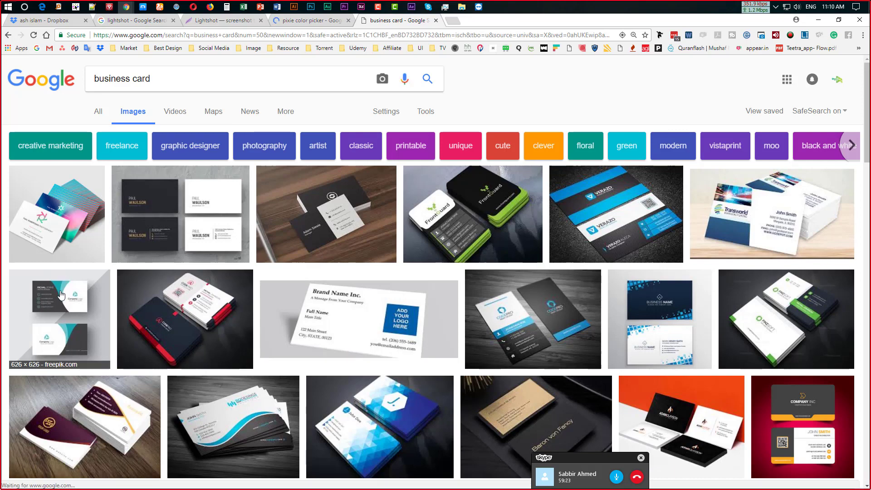
Step: Preview a teal business card and look through its related images
{"action": "left_click", "coordinate": [61, 294]}
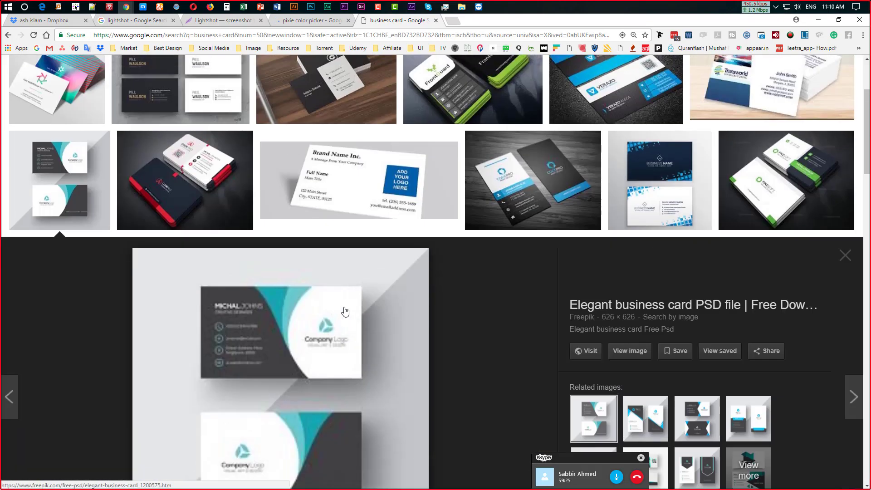
{"action": "scroll", "coordinate": [344, 311], "scroll_direction": "up", "scroll_amount": 1}
{"action": "scroll", "coordinate": [330, 383], "scroll_direction": "down", "scroll_amount": 2}
{"action": "scroll", "coordinate": [325, 355], "scroll_direction": "down", "scroll_amount": 2}
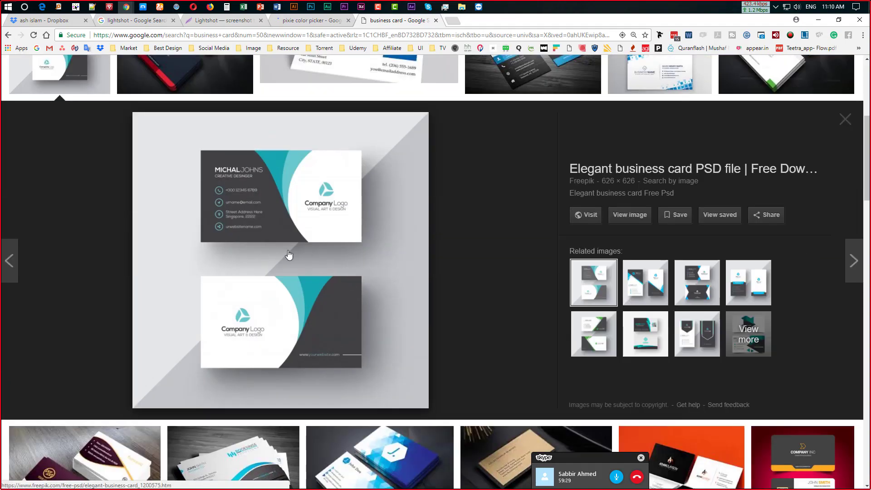
{"action": "scroll", "coordinate": [283, 239], "scroll_direction": "up", "scroll_amount": 1}
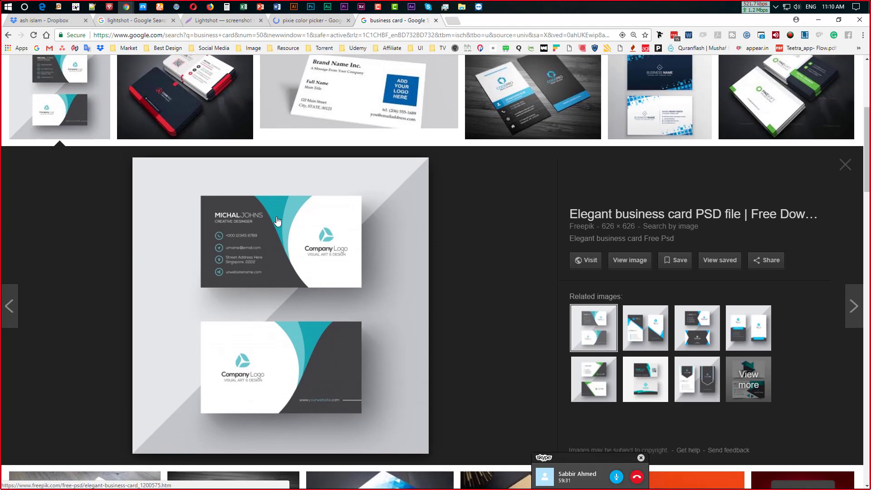
{"action": "scroll", "coordinate": [236, 218], "scroll_direction": "up", "scroll_amount": 1}
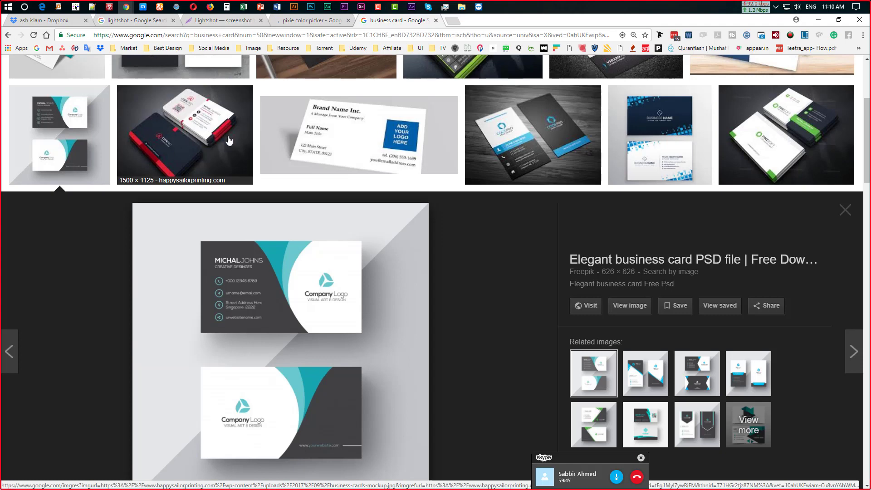
{"action": "scroll", "coordinate": [586, 161], "scroll_direction": "up", "scroll_amount": 2}
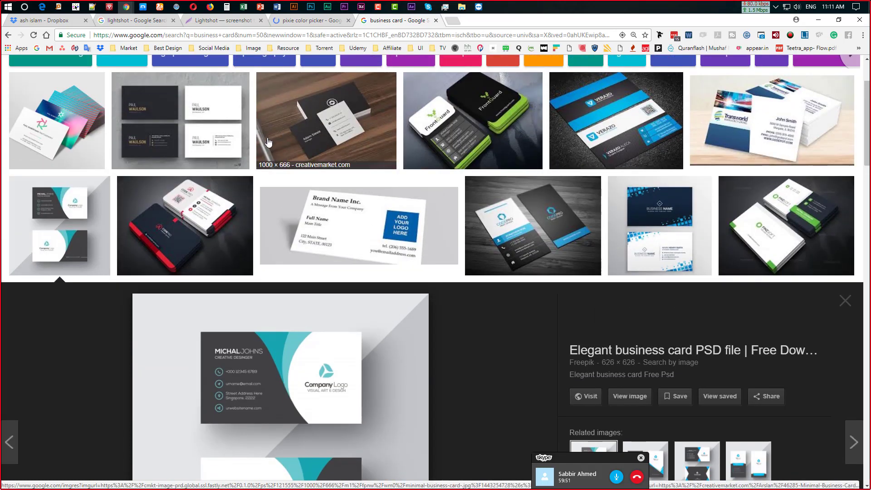
{"action": "scroll", "coordinate": [567, 201], "scroll_direction": "down", "scroll_amount": 1}
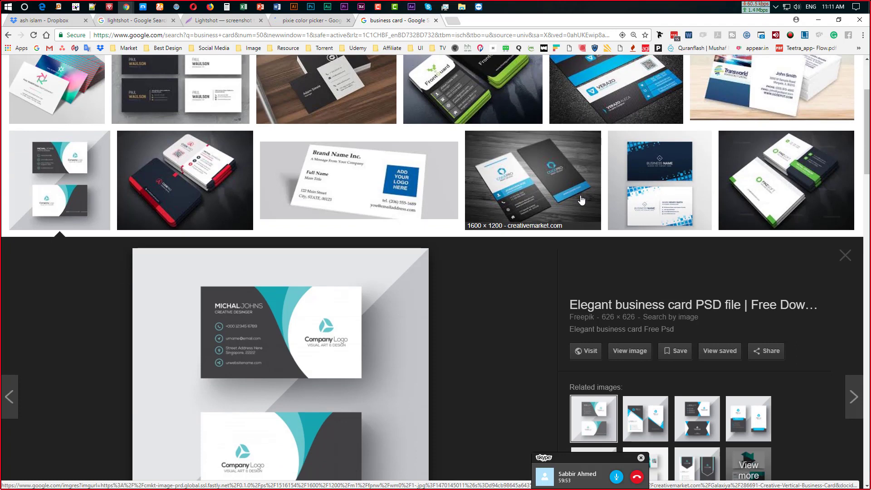
{"action": "scroll", "coordinate": [438, 244], "scroll_direction": "down", "scroll_amount": 1}
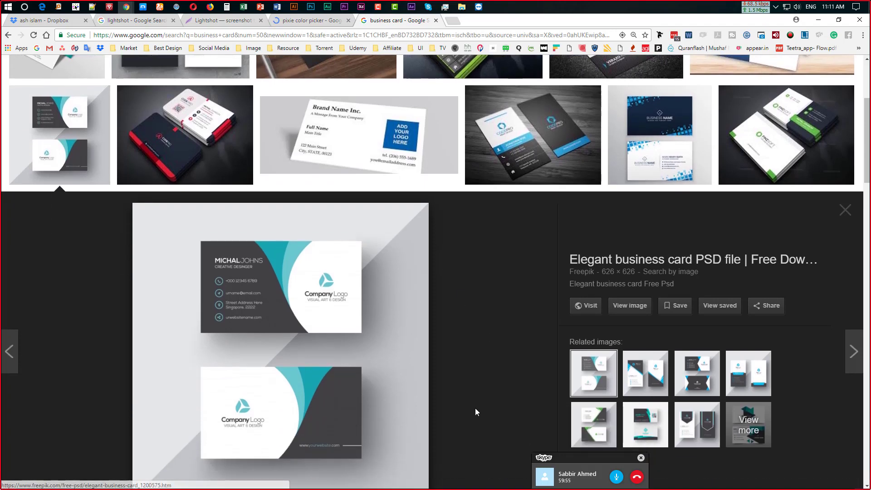
{"action": "scroll", "coordinate": [494, 372], "scroll_direction": "down", "scroll_amount": 2}
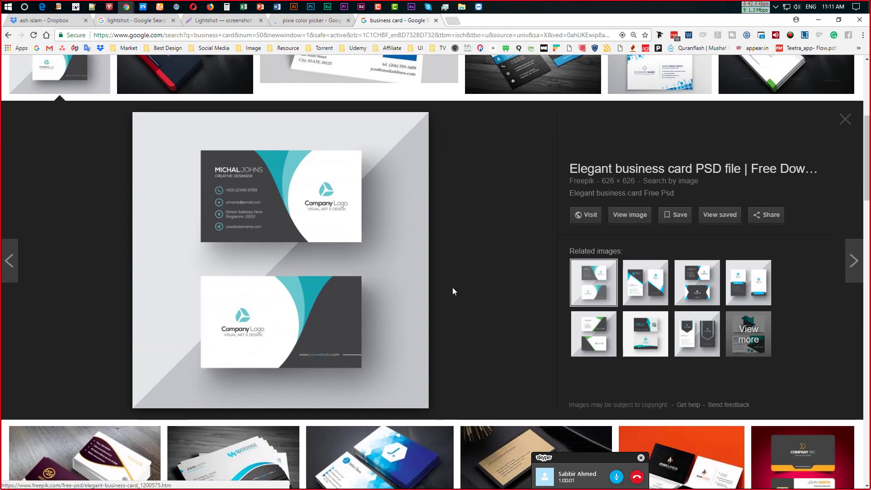
Step: View more related images and preview the first, 'Cards PSD, +1,600 free PSD files'
{"action": "left_click", "coordinate": [755, 337]}
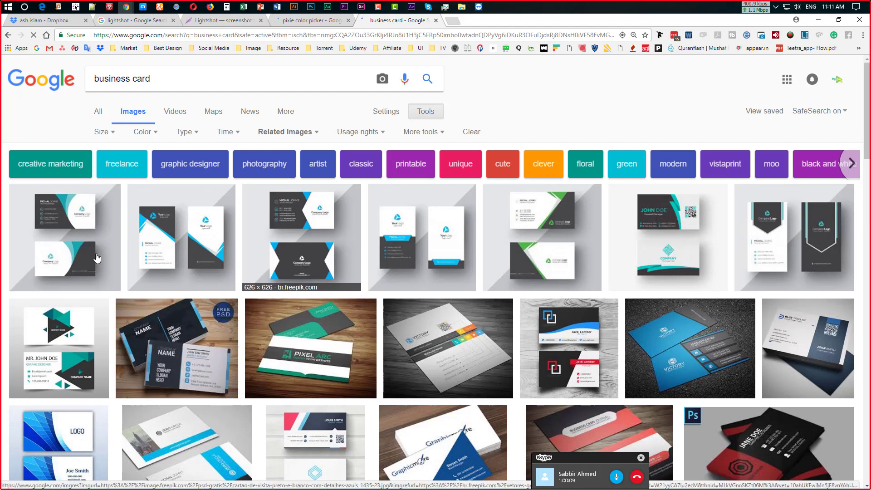
{"action": "left_click", "coordinate": [72, 252]}
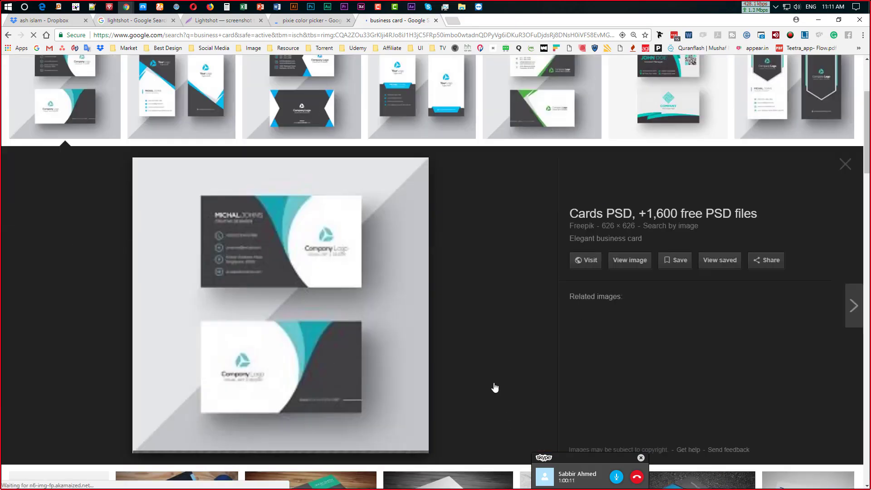
{"action": "scroll", "coordinate": [495, 379], "scroll_direction": "up", "scroll_amount": 3}
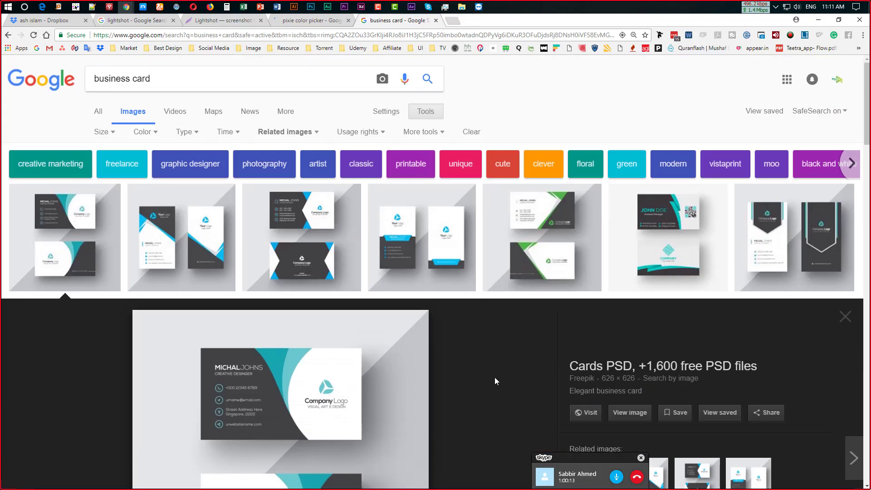
{"action": "scroll", "coordinate": [494, 379], "scroll_direction": "down", "scroll_amount": 3}
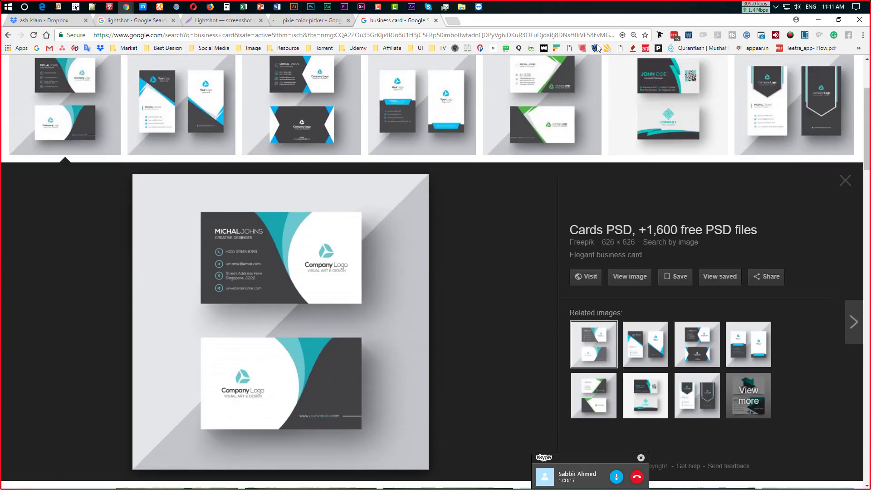
{"action": "left_click", "coordinate": [776, 6]}
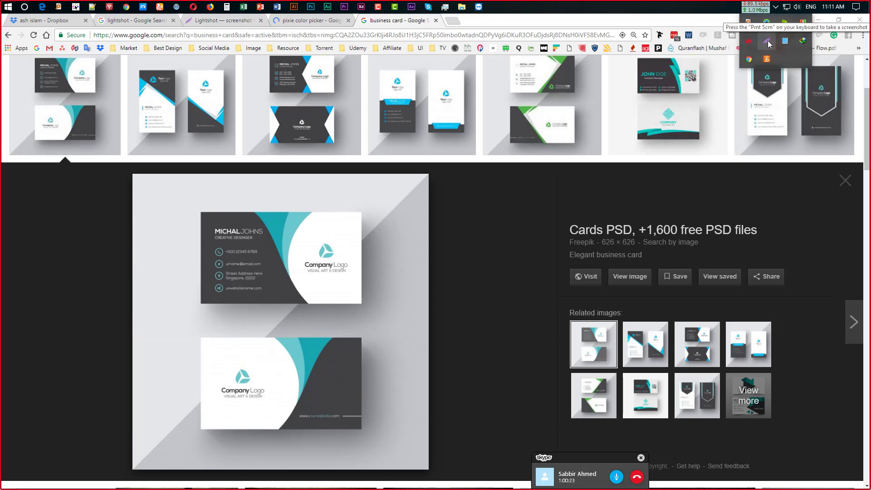
{"action": "left_click", "coordinate": [777, 7]}
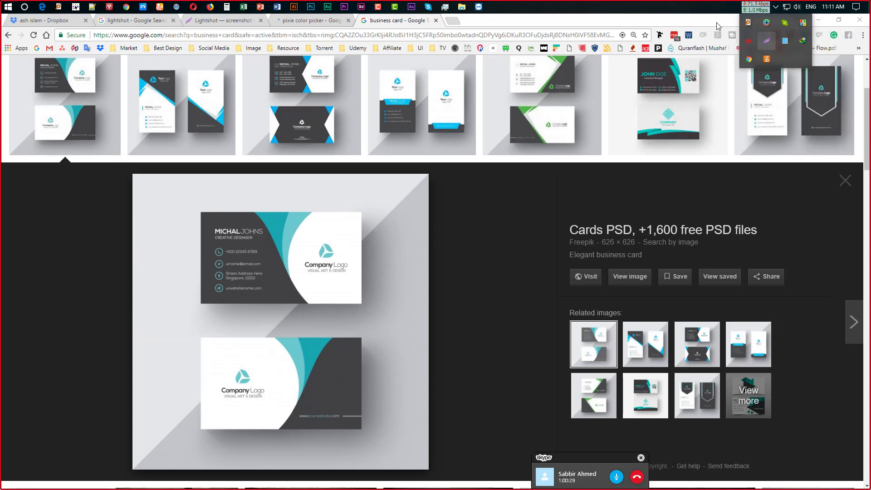
{"action": "left_click", "coordinate": [681, 12]}
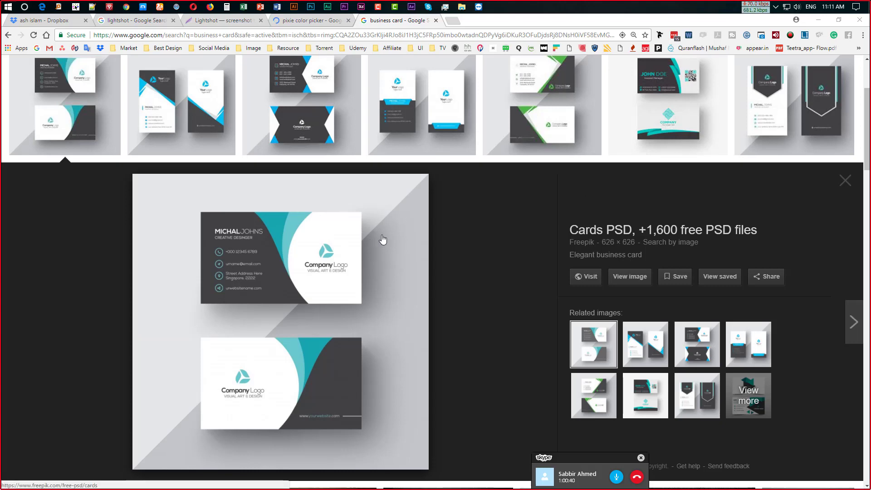
Step: Capture a 357×204 area around the upper teal card with Lightshot and copy it
{"action": "key", "text": "Print"}
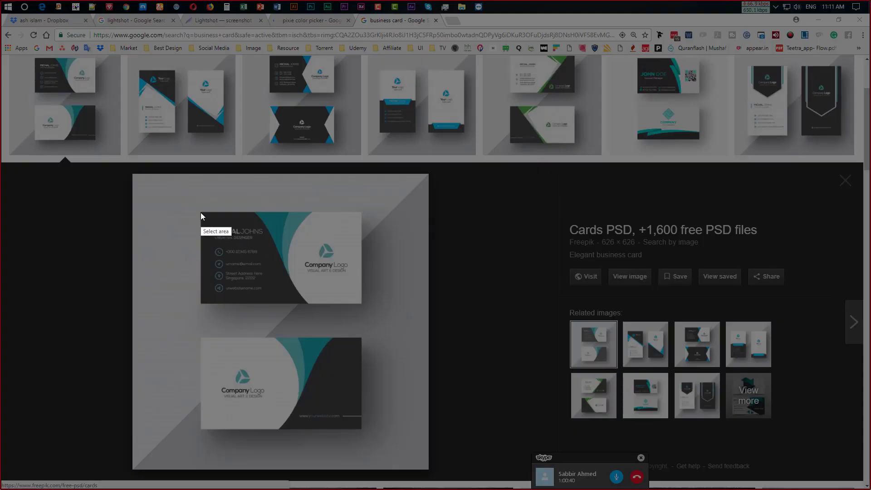
{"action": "left_click_drag", "start_coordinate": [201, 211], "coordinate": [362, 303]}
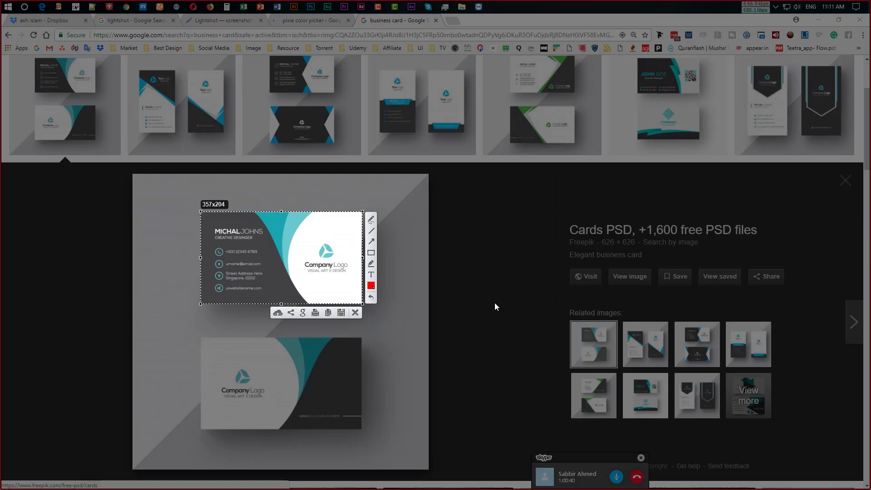
{"action": "key", "text": "ctrl+c"}
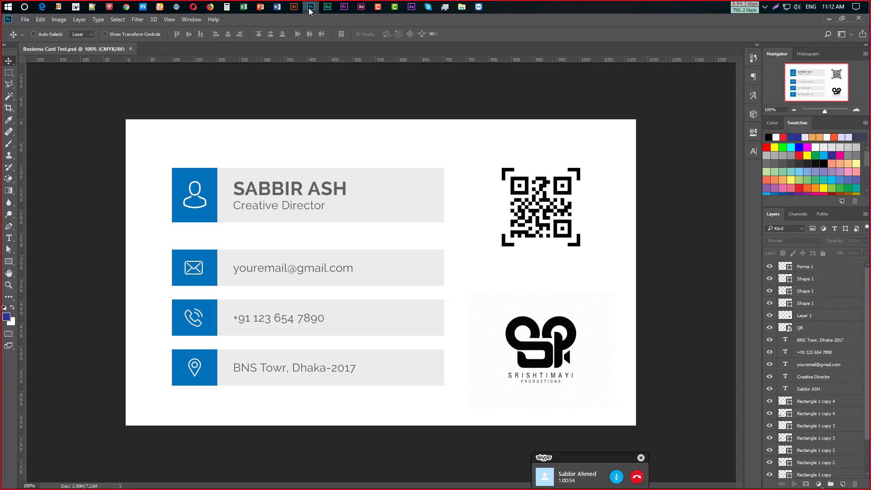
Step: Paste the captured teal card above Forma 1 and scale it to cover the canvas
{"action": "left_click", "coordinate": [311, 7]}
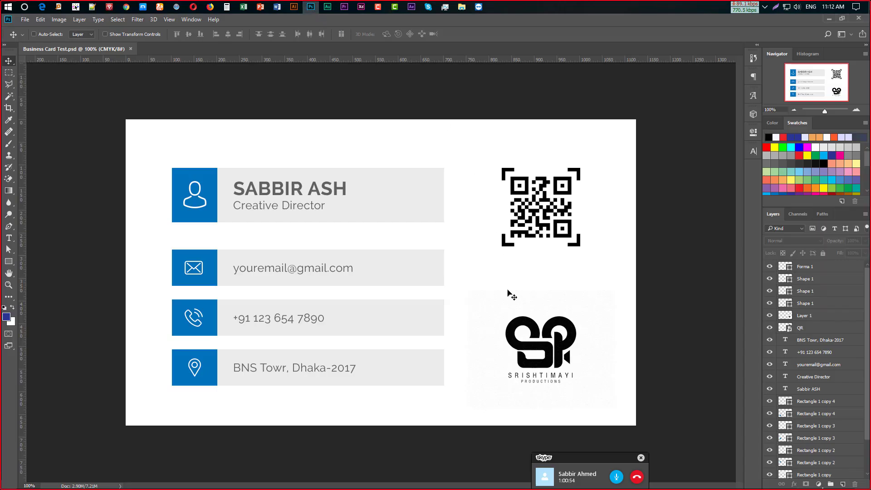
{"action": "left_click", "coordinate": [810, 267]}
{"action": "key", "text": "ctrl+v"}
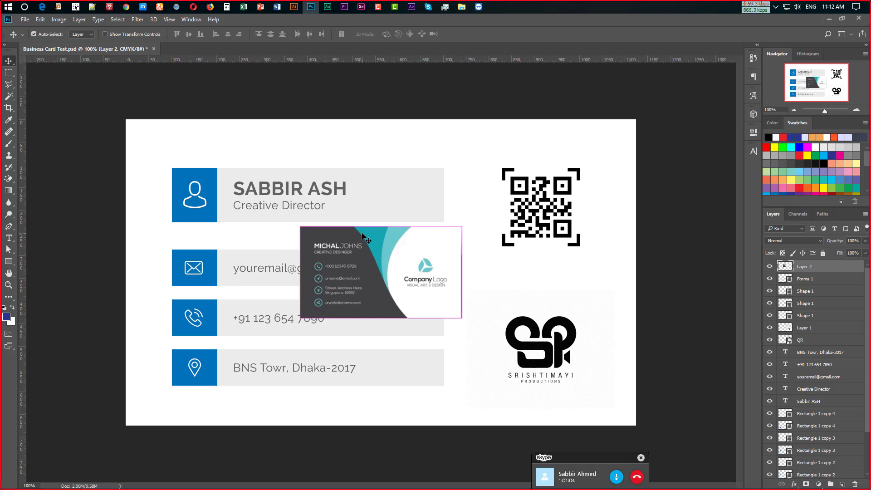
{"action": "key", "text": "ctrl+t"}
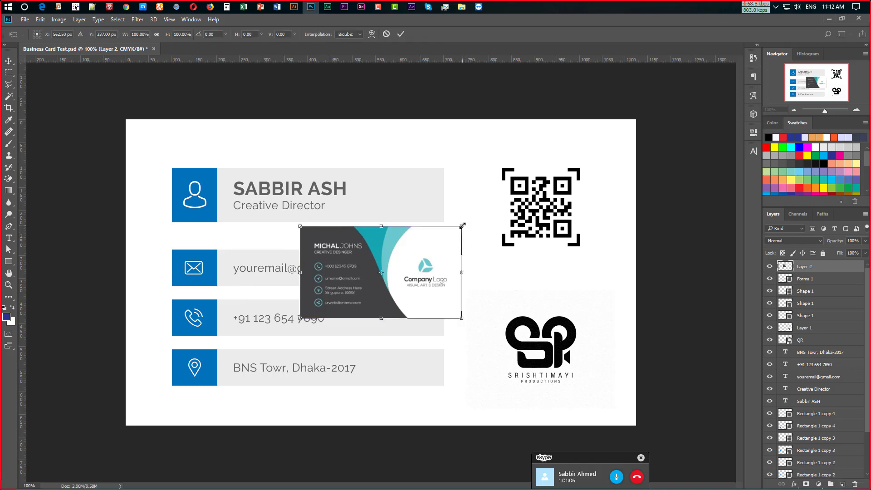
{"action": "left_click_drag", "start_coordinate": [463, 226], "coordinate": [657, 131]}
{"action": "key", "text": "Return"}
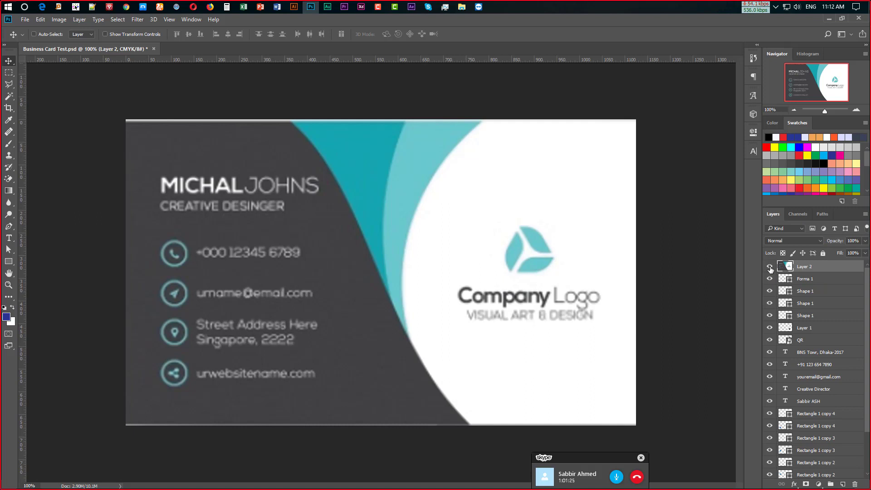
Step: Hide the pasted card layer and compare the Photoshop design with the teal reference
{"action": "left_click", "coordinate": [771, 269]}
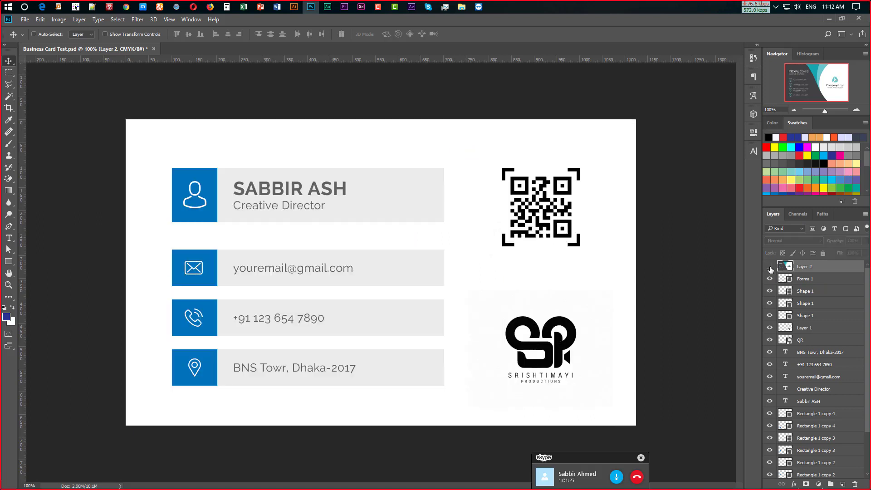
{"action": "key", "text": "alt+Tab"}
{"action": "scroll", "coordinate": [533, 393], "scroll_direction": "down", "scroll_amount": 6}
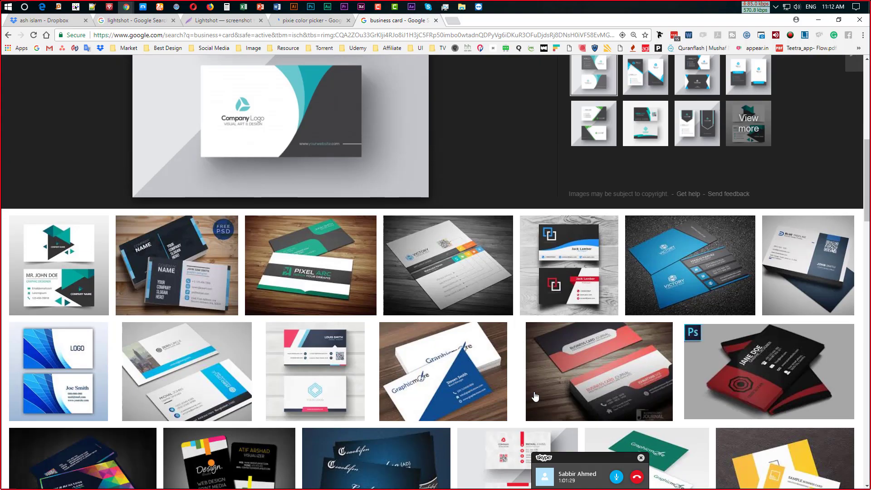
{"action": "scroll", "coordinate": [533, 394], "scroll_direction": "down", "scroll_amount": 3}
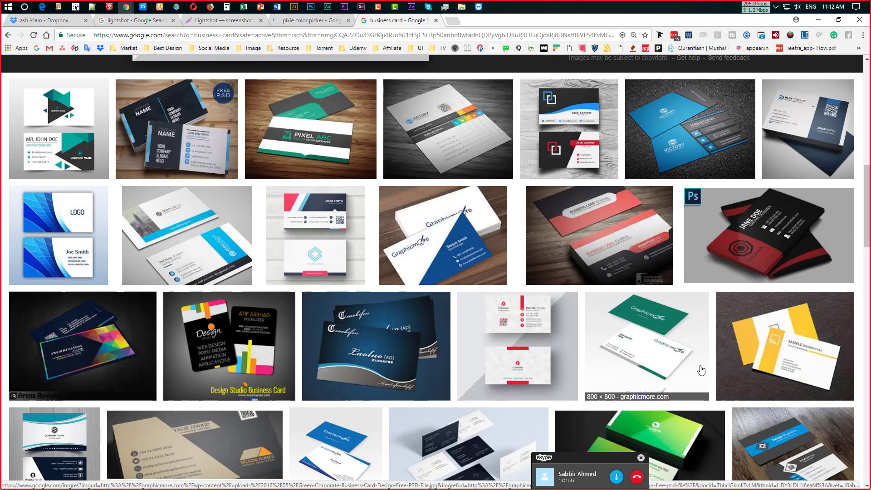
{"action": "scroll", "coordinate": [537, 418], "scroll_direction": "up", "scroll_amount": 3}
{"action": "scroll", "coordinate": [537, 418], "scroll_direction": "up", "scroll_amount": 3}
{"action": "scroll", "coordinate": [537, 418], "scroll_direction": "up", "scroll_amount": 4}
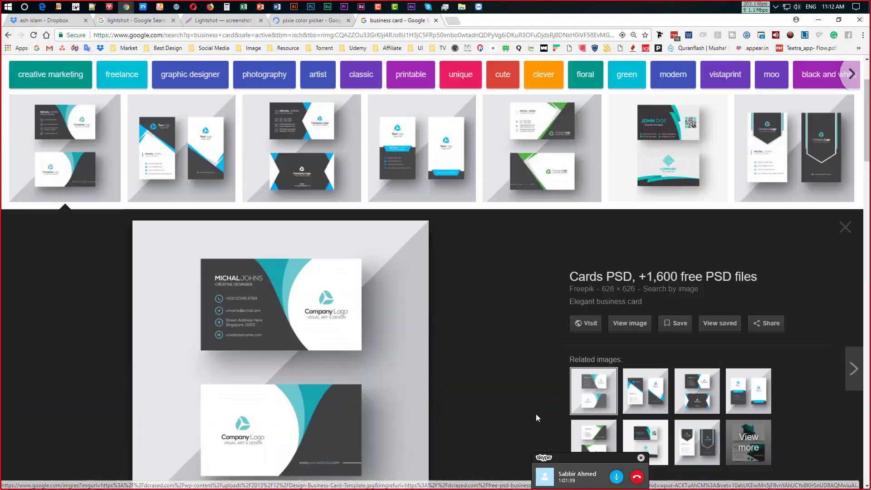
{"action": "scroll", "coordinate": [535, 414], "scroll_direction": "up", "scroll_amount": 2}
{"action": "key", "text": "alt+Tab"}
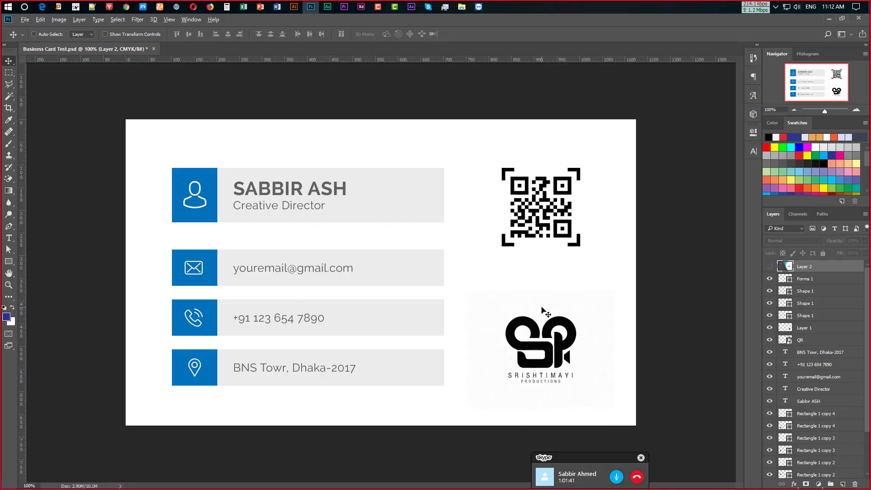
{"action": "key", "text": "alt+Tab"}
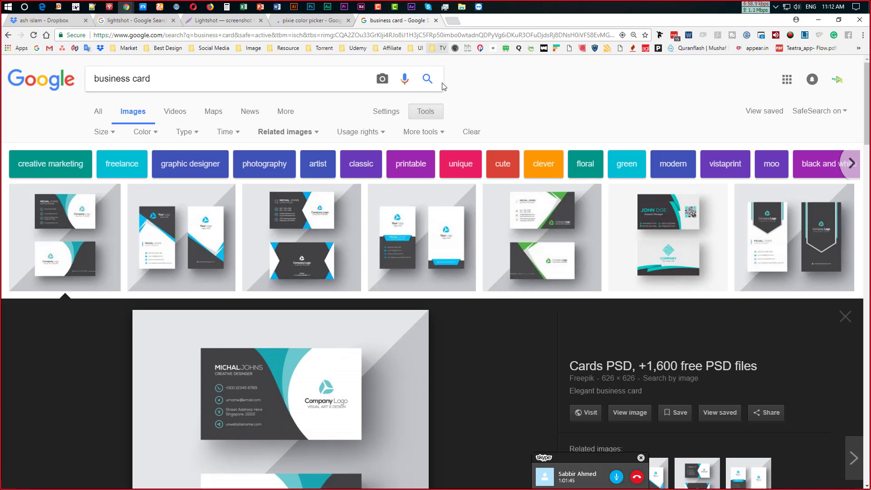
Step: Open Skype and scroll back through a contact's chat history
{"action": "left_click", "coordinate": [428, 7]}
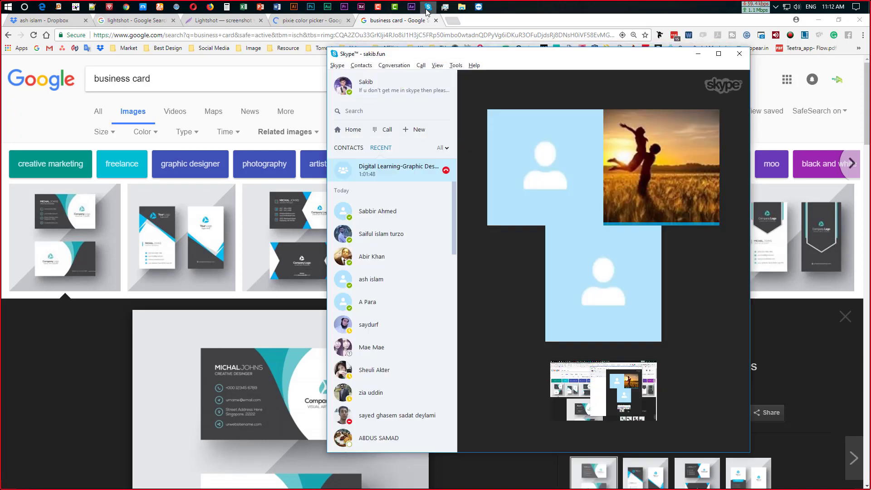
{"action": "left_click", "coordinate": [397, 258]}
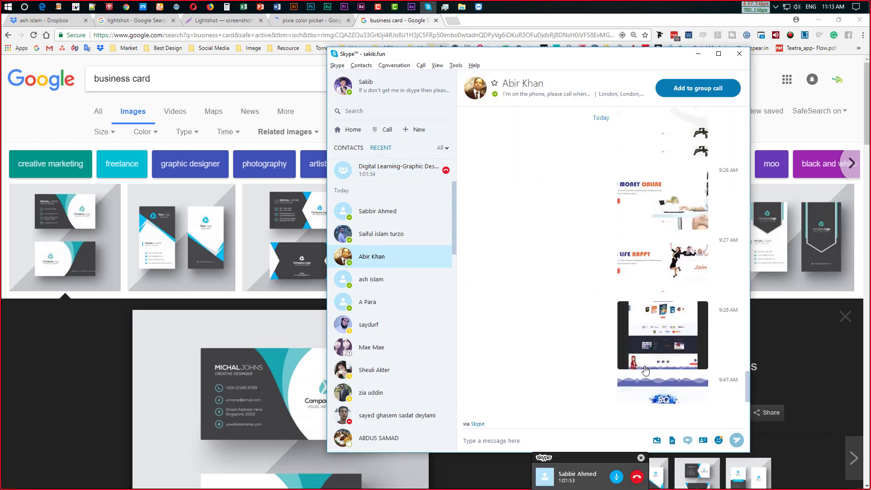
{"action": "scroll", "coordinate": [674, 256], "scroll_direction": "up", "scroll_amount": 3}
{"action": "scroll", "coordinate": [674, 256], "scroll_direction": "up", "scroll_amount": 3}
{"action": "scroll", "coordinate": [672, 254], "scroll_direction": "up", "scroll_amount": 5}
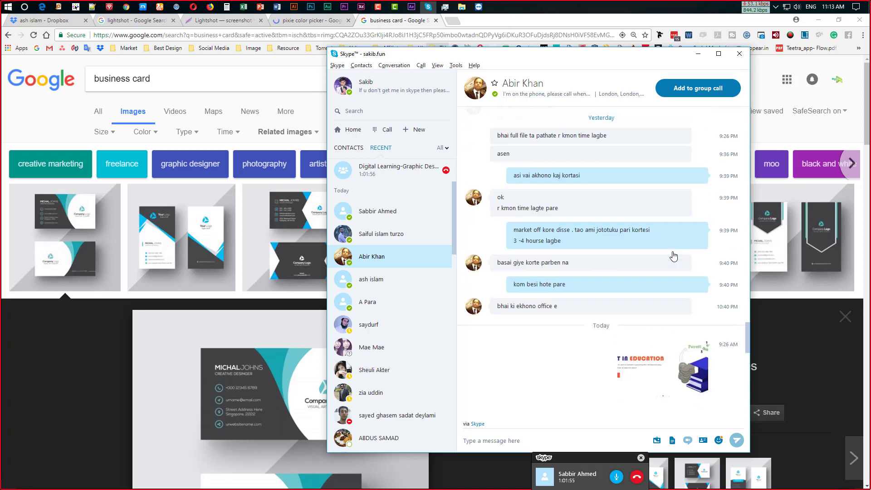
{"action": "scroll", "coordinate": [671, 253], "scroll_direction": "up", "scroll_amount": 3}
{"action": "scroll", "coordinate": [590, 254], "scroll_direction": "up", "scroll_amount": 2}
{"action": "scroll", "coordinate": [534, 255], "scroll_direction": "up", "scroll_amount": 3}
{"action": "scroll", "coordinate": [635, 272], "scroll_direction": "up", "scroll_amount": 3}
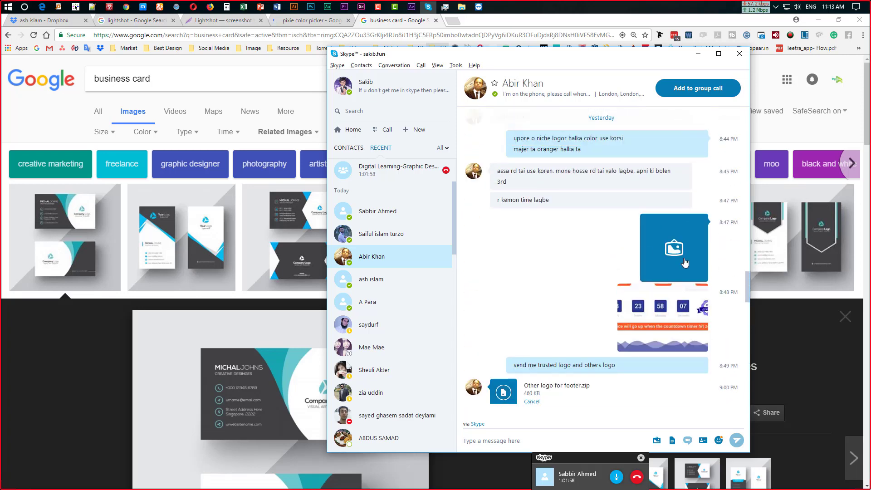
{"action": "scroll", "coordinate": [680, 284], "scroll_direction": "up", "scroll_amount": 3}
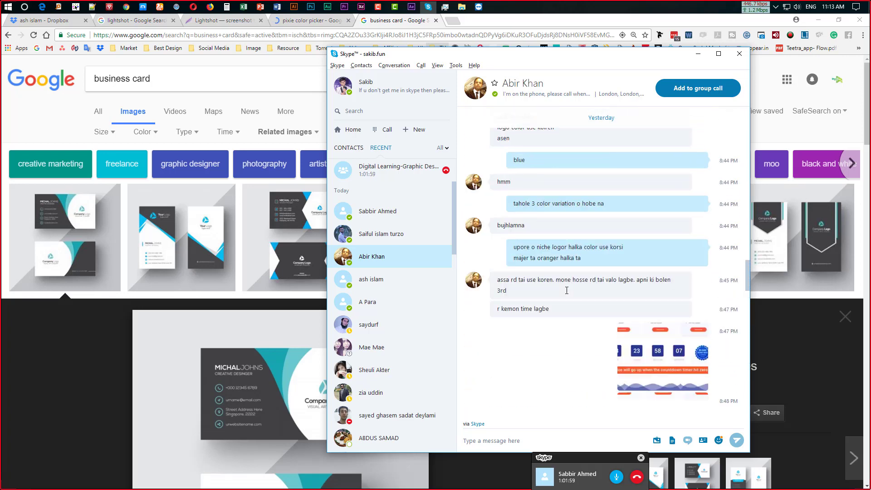
{"action": "scroll", "coordinate": [679, 284], "scroll_direction": "up", "scroll_amount": 3}
Step: Check another chat and the Digital Learning group, then return to the card preview
{"action": "left_click", "coordinate": [376, 236]}
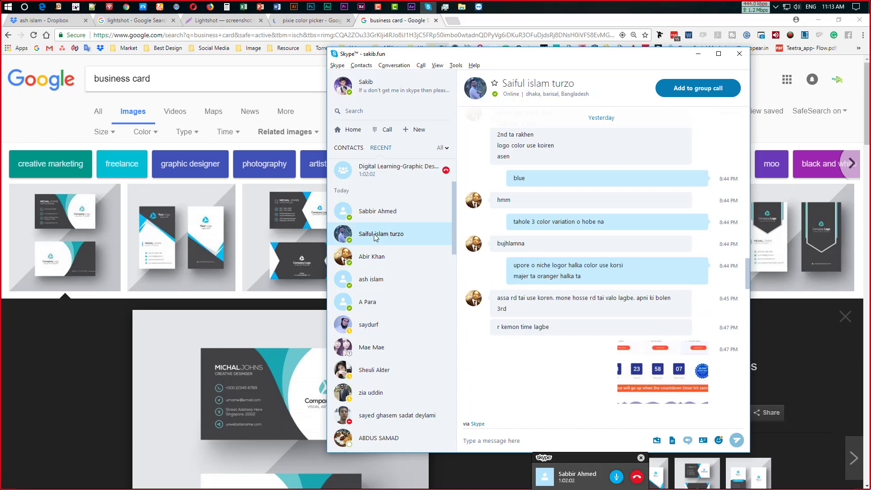
{"action": "left_click", "coordinate": [373, 174]}
{"action": "left_click", "coordinate": [47, 342]}
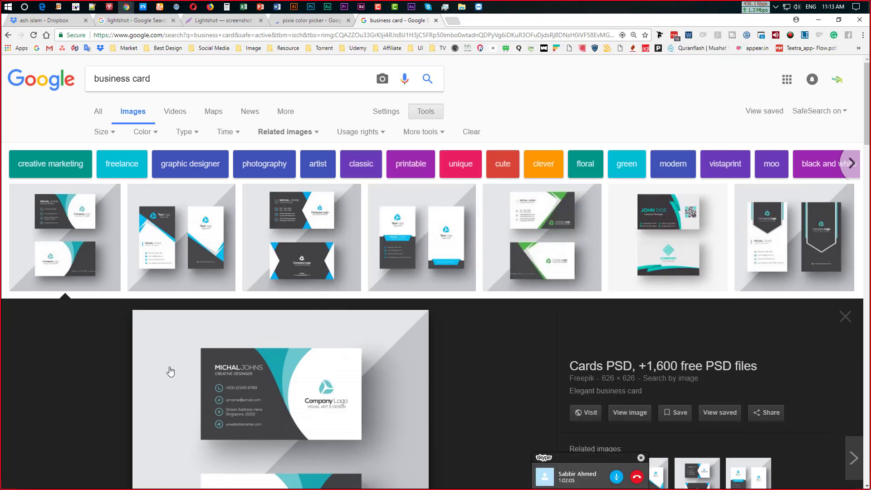
{"action": "scroll", "coordinate": [171, 372], "scroll_direction": "down", "scroll_amount": 3}
{"action": "scroll", "coordinate": [170, 372], "scroll_direction": "down", "scroll_amount": 2}
{"action": "scroll", "coordinate": [387, 346], "scroll_direction": "up", "scroll_amount": 1}
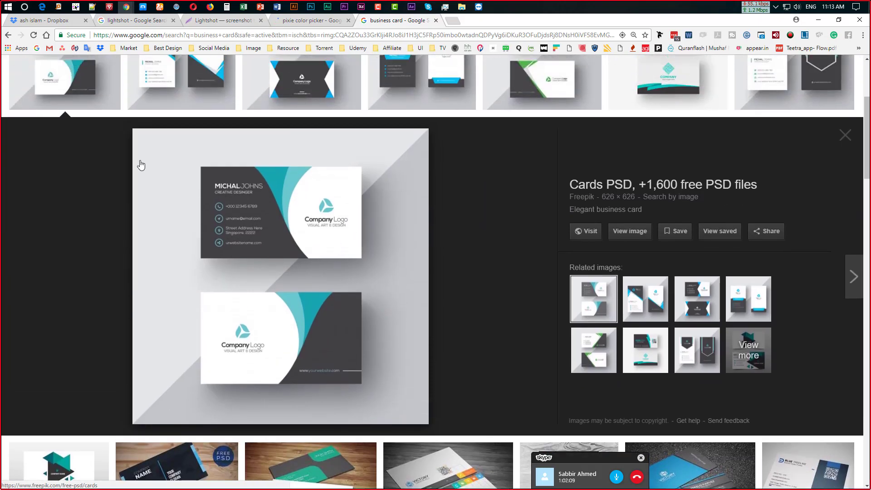
{"action": "key", "text": "Print"}
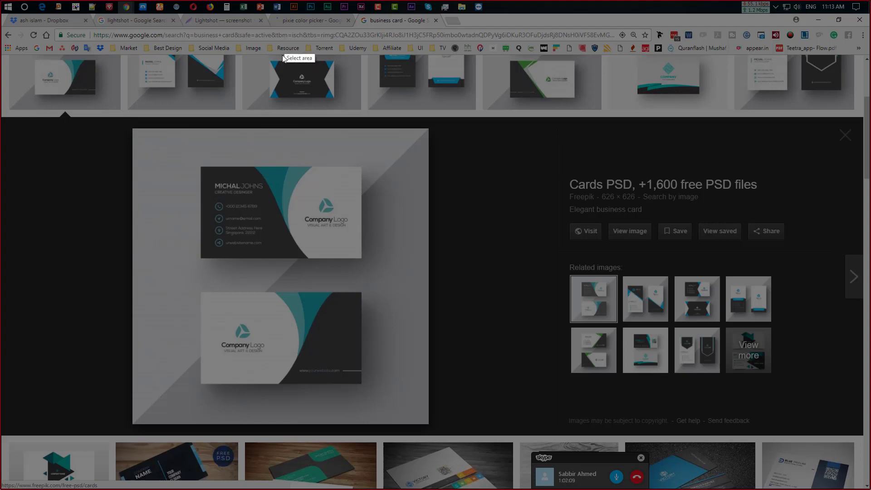
{"action": "left_click_drag", "start_coordinate": [200, 167], "coordinate": [368, 264]}
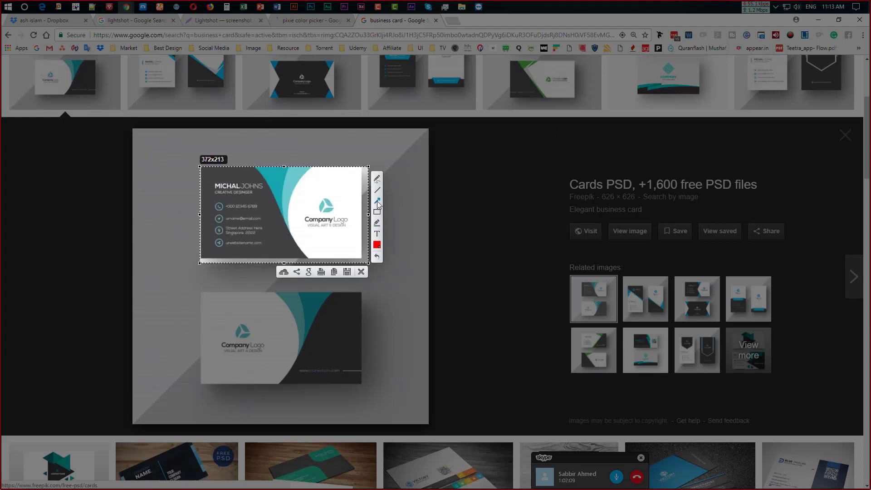
{"action": "left_click_drag", "start_coordinate": [350, 172], "coordinate": [335, 197]}
{"action": "left_click_drag", "start_coordinate": [201, 176], "coordinate": [211, 194]}
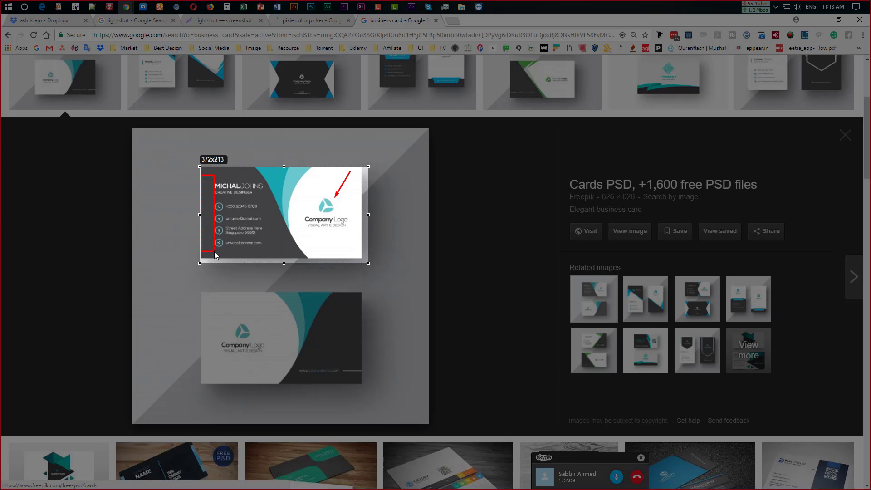
{"action": "left_click_drag", "start_coordinate": [214, 251], "coordinate": [229, 250]}
{"action": "left_click_drag", "start_coordinate": [286, 254], "coordinate": [334, 257]}
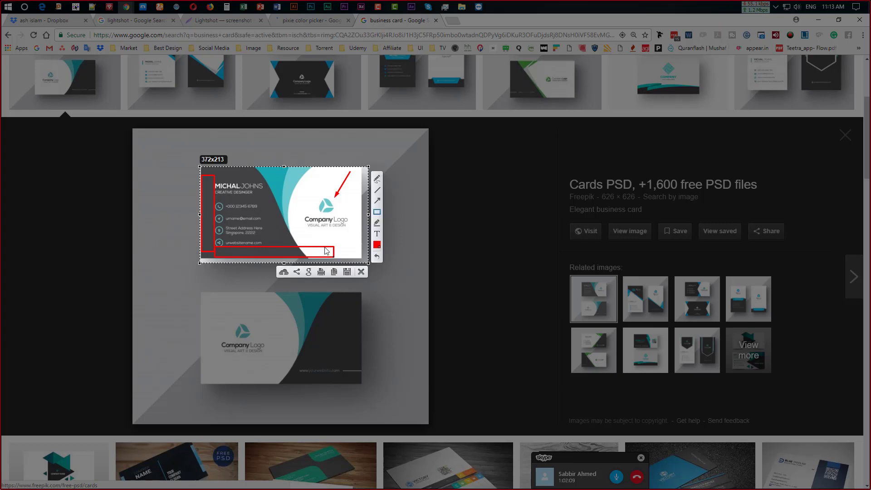
{"action": "left_click_drag", "start_coordinate": [215, 166], "coordinate": [280, 181]}
{"action": "left_click", "coordinate": [362, 272]}
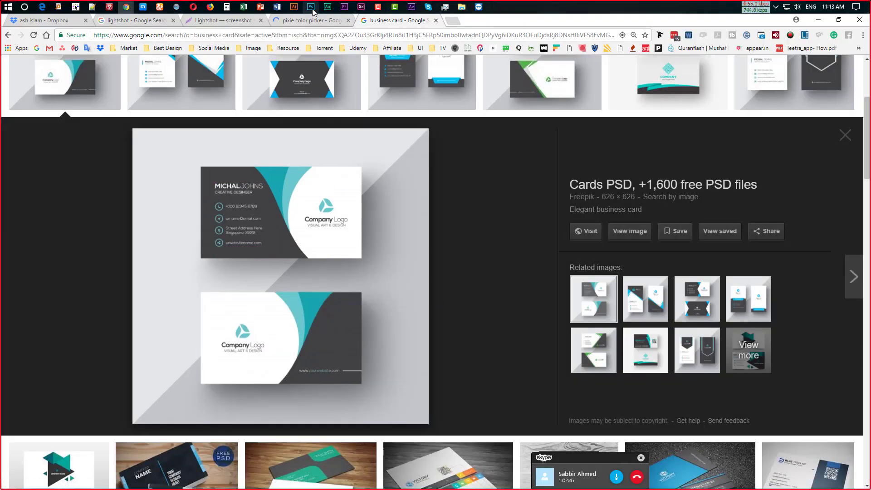
{"action": "mouse_move", "coordinate": [310, 7]}
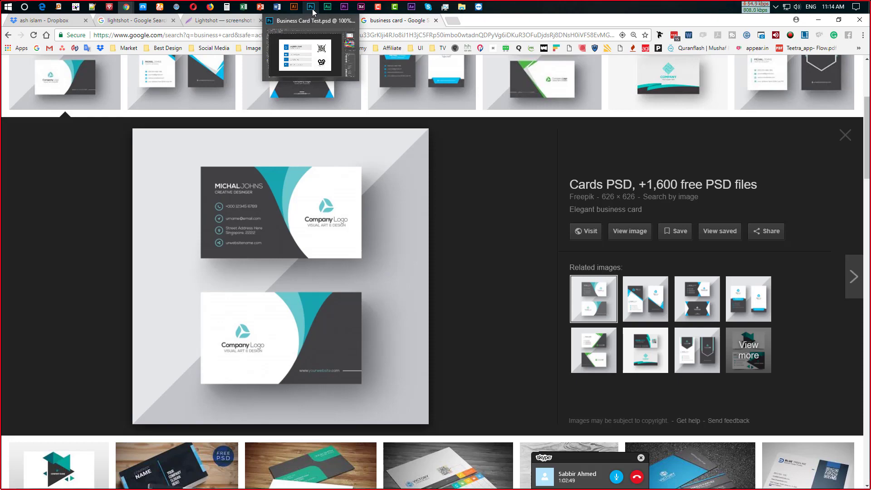
Step: Check the business card in Photoshop, then go to Chrome's 'pixie color picker' search results
{"action": "left_click", "coordinate": [313, 12]}
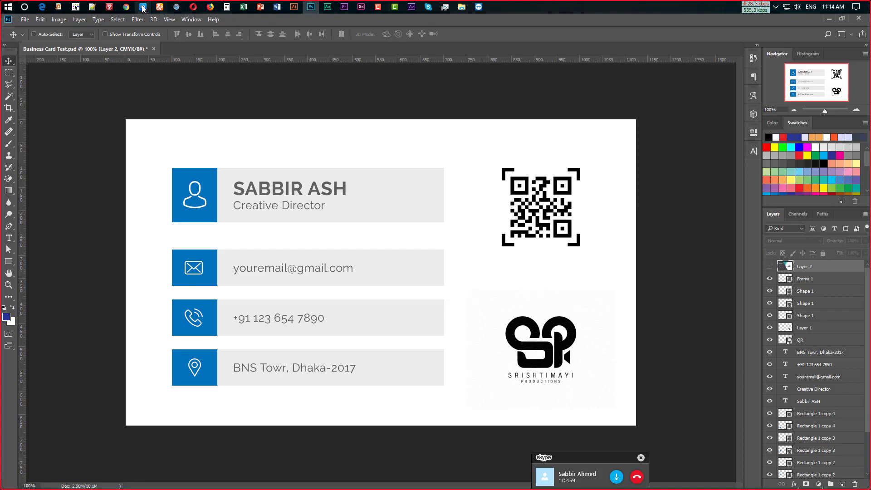
{"action": "mouse_move", "coordinate": [127, 7]}
{"action": "left_click", "coordinate": [112, 33]}
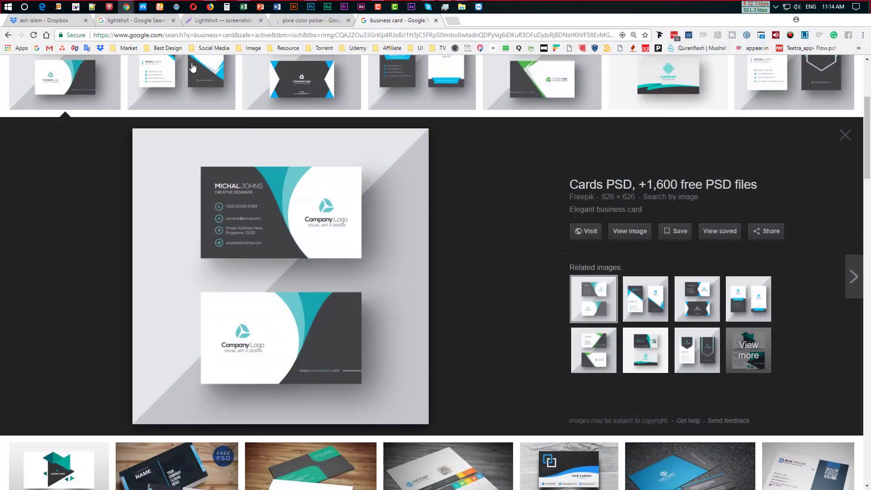
{"action": "left_click", "coordinate": [331, 21]}
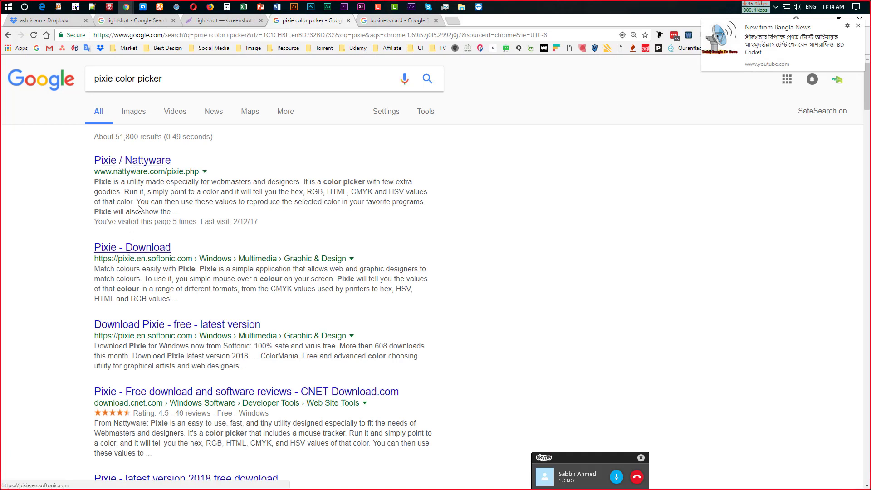
Step: Open the 'Pixie / Nattyware' result and dismiss the news notification
{"action": "left_click", "coordinate": [147, 161]}
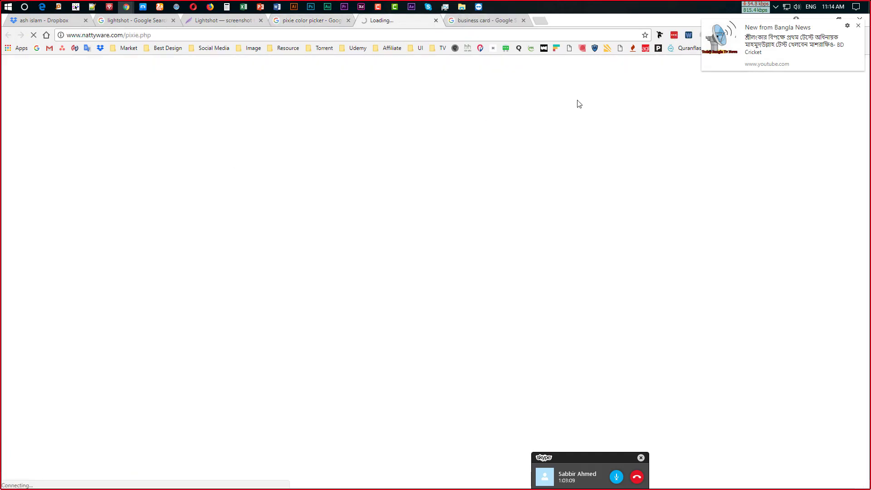
{"action": "left_click", "coordinate": [859, 26]}
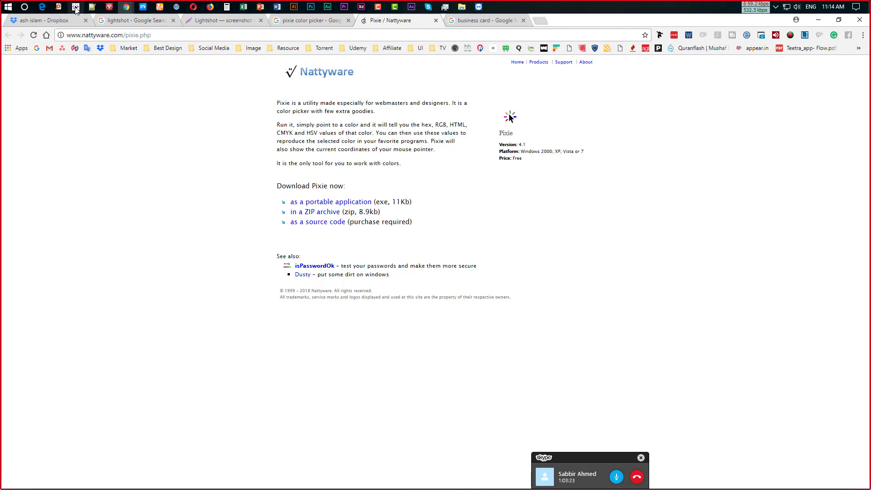
{"action": "left_click", "coordinate": [4, 7]}
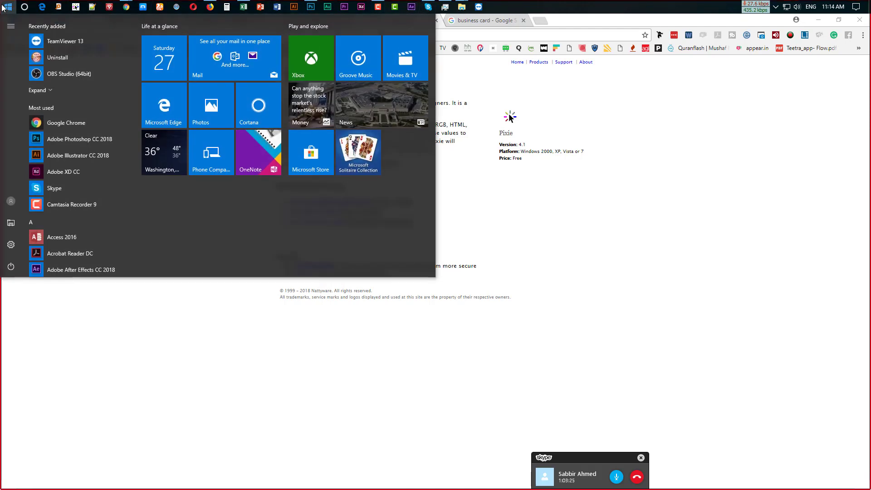
{"action": "type", "text": "p"}
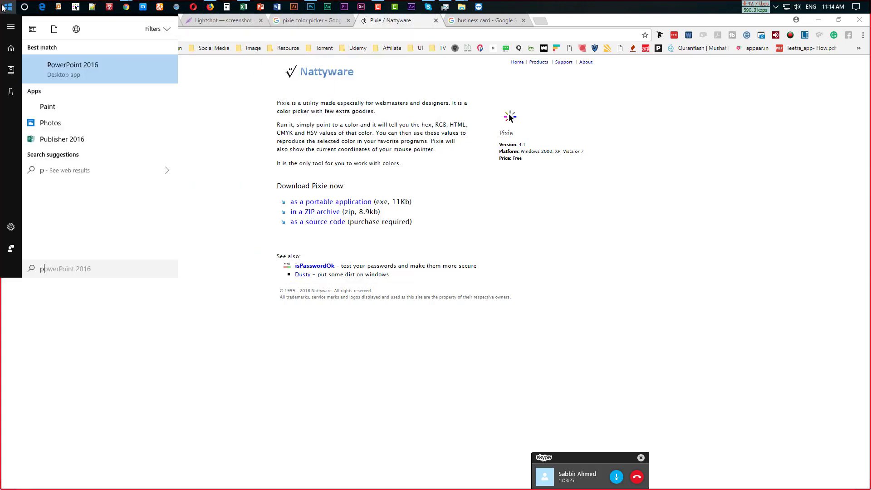
{"action": "type", "text": "ixi"}
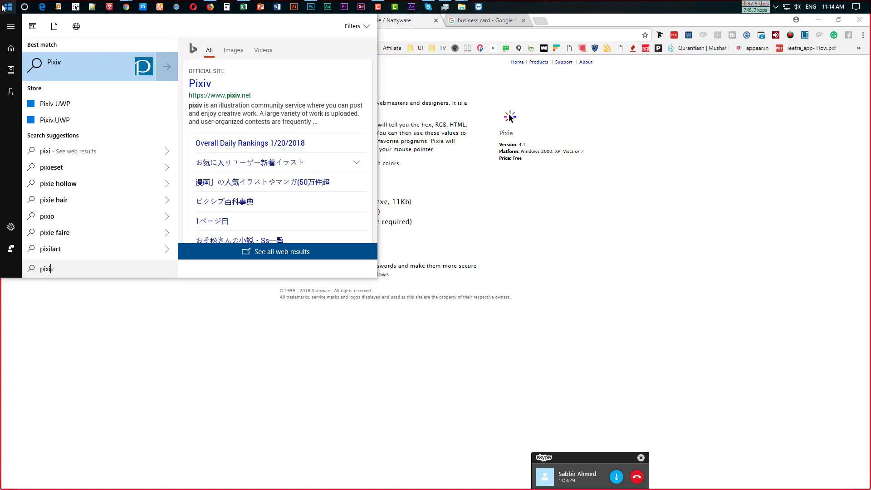
{"action": "key", "text": "BackSpace"}
{"action": "type", "text": "e"}
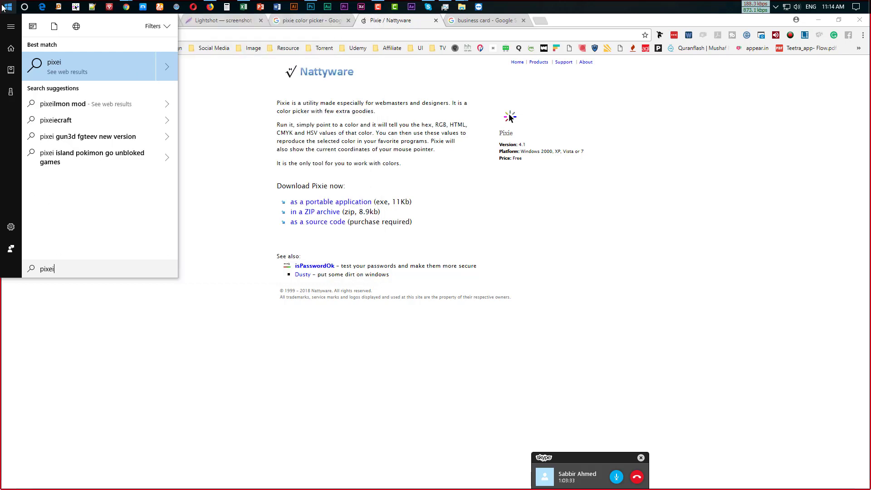
{"action": "key", "text": "BackSpace"}
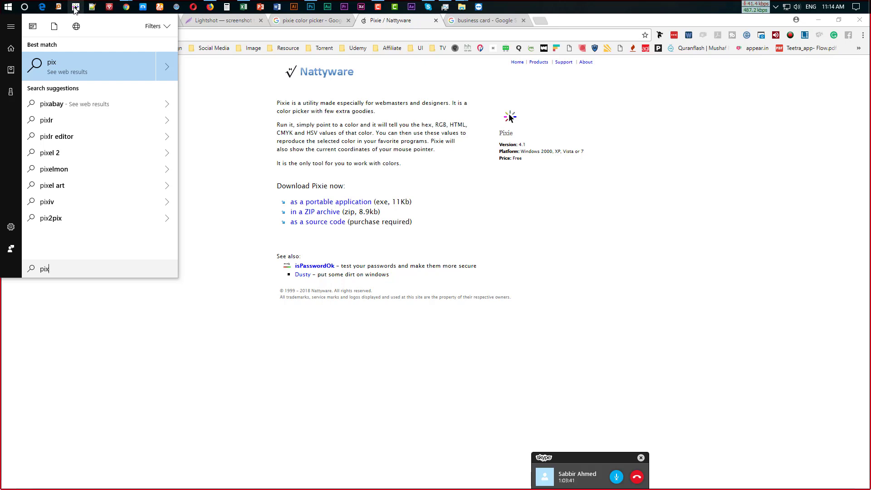
{"action": "left_click", "coordinate": [199, 246]}
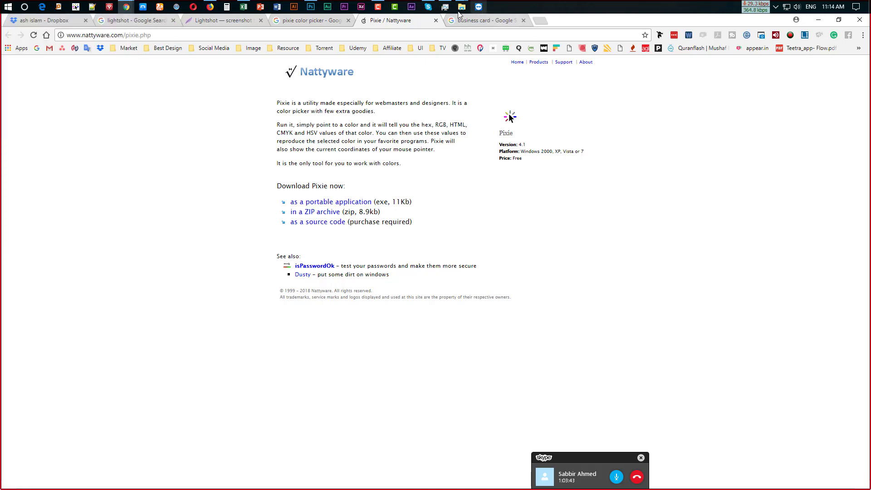
Step: Download Pixie as a ZIP archive and bring up the Internet Download Manager window
{"action": "left_click", "coordinate": [316, 212]}
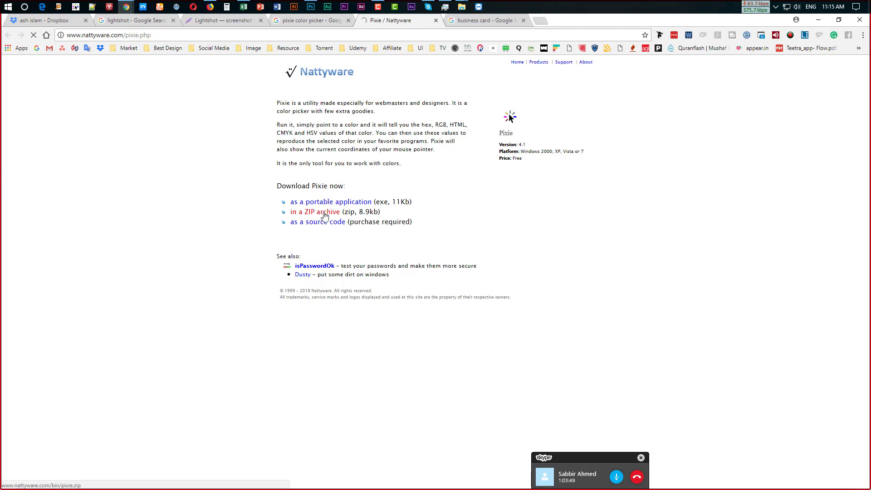
{"action": "left_click", "coordinate": [437, 296]}
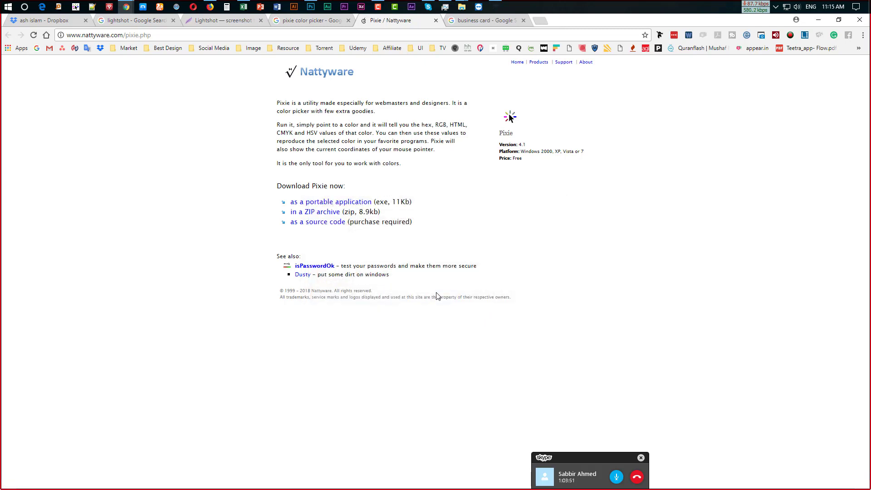
{"action": "left_click", "coordinate": [776, 6]}
{"action": "double_click", "coordinate": [803, 40]}
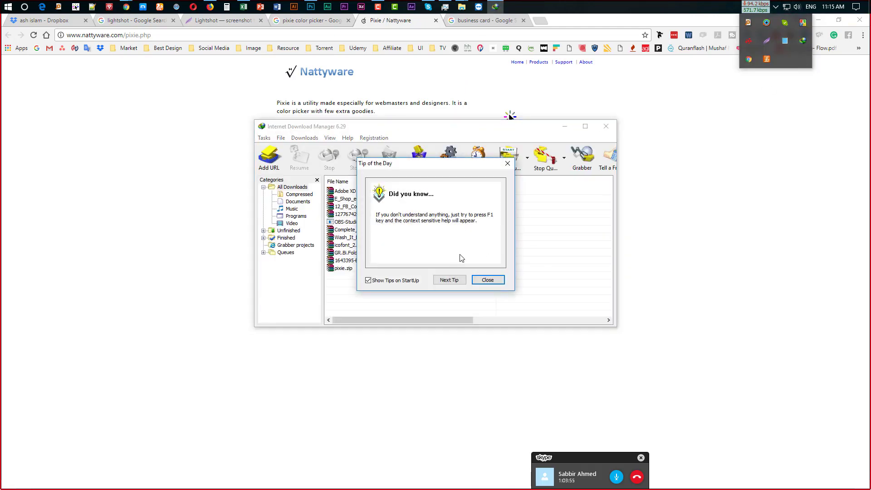
Step: Close the tip of the day and open the folder containing pixie.zip
{"action": "left_click", "coordinate": [492, 280]}
{"action": "left_click", "coordinate": [350, 270]}
{"action": "right_click", "coordinate": [350, 269]}
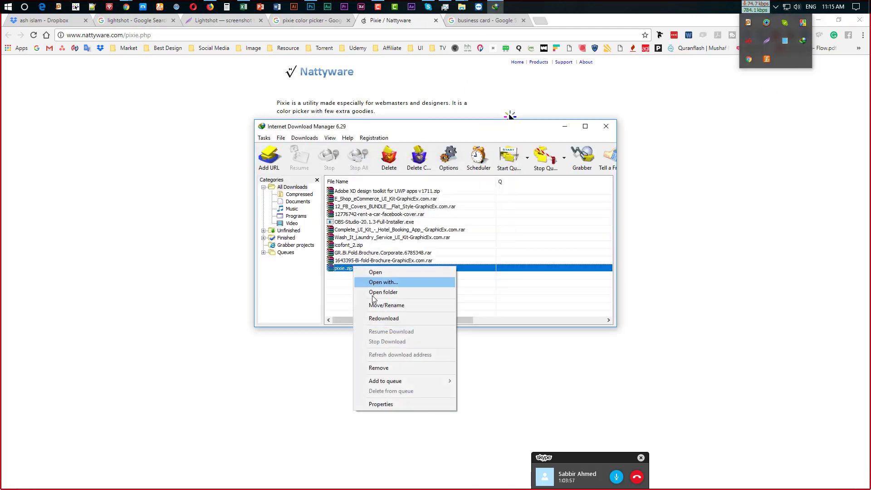
{"action": "left_click", "coordinate": [386, 292]}
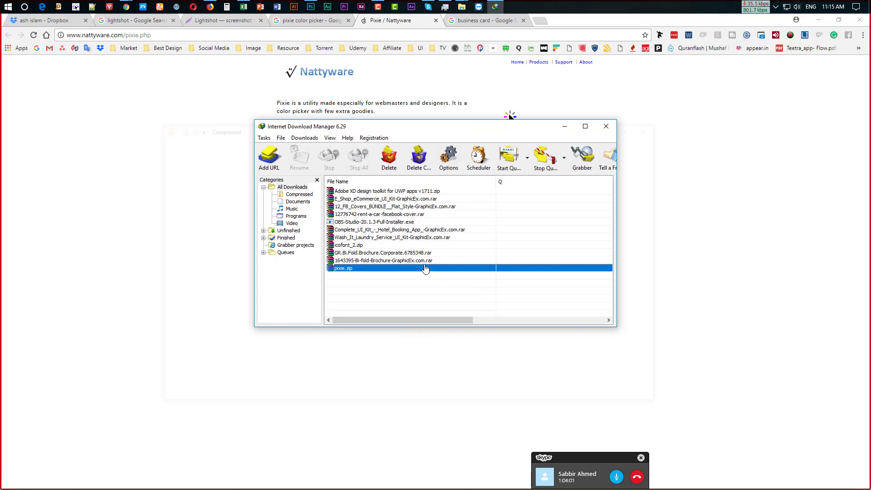
Step: Extract pixie.zip into its own 'pixie' folder
{"action": "right_click", "coordinate": [291, 221]}
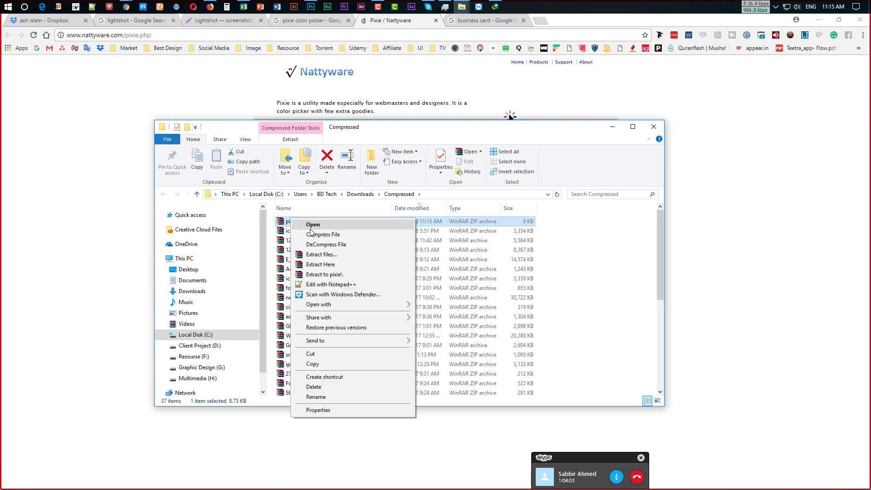
{"action": "left_click", "coordinate": [361, 262]}
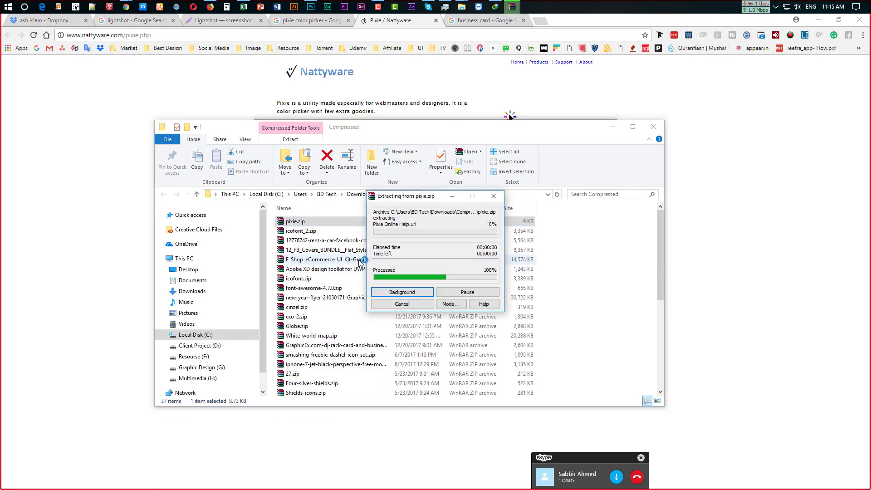
{"action": "left_click", "coordinate": [360, 261]}
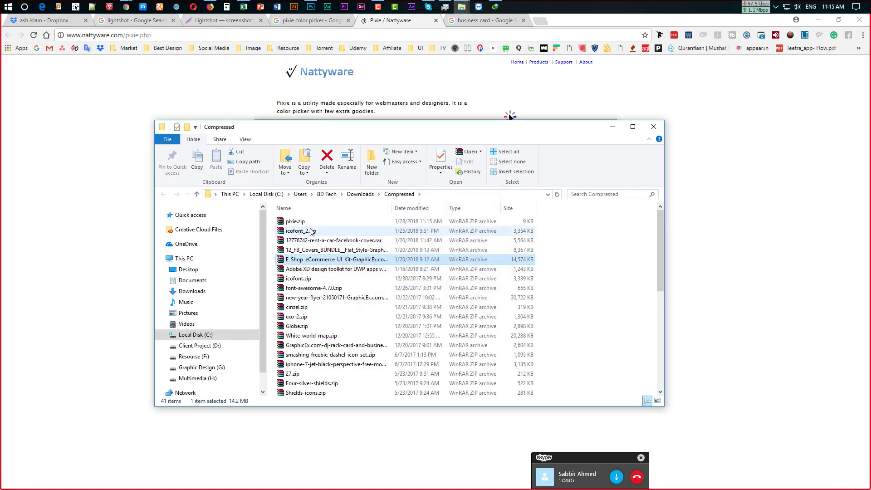
{"action": "left_click", "coordinate": [299, 221]}
{"action": "right_click", "coordinate": [304, 222]}
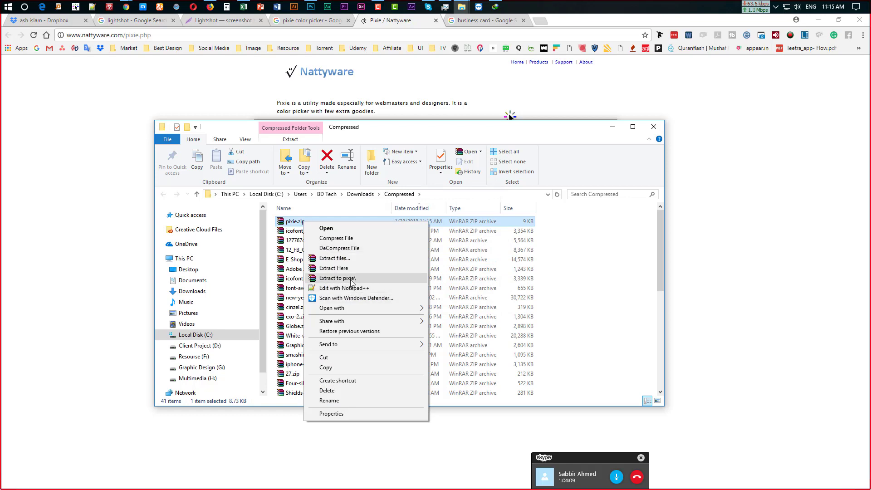
{"action": "left_click", "coordinate": [352, 278]}
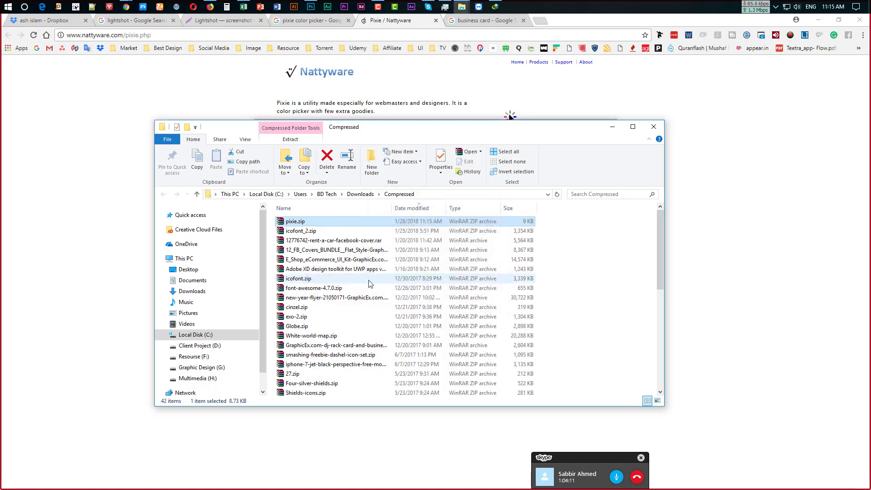
{"action": "left_click", "coordinate": [369, 279]}
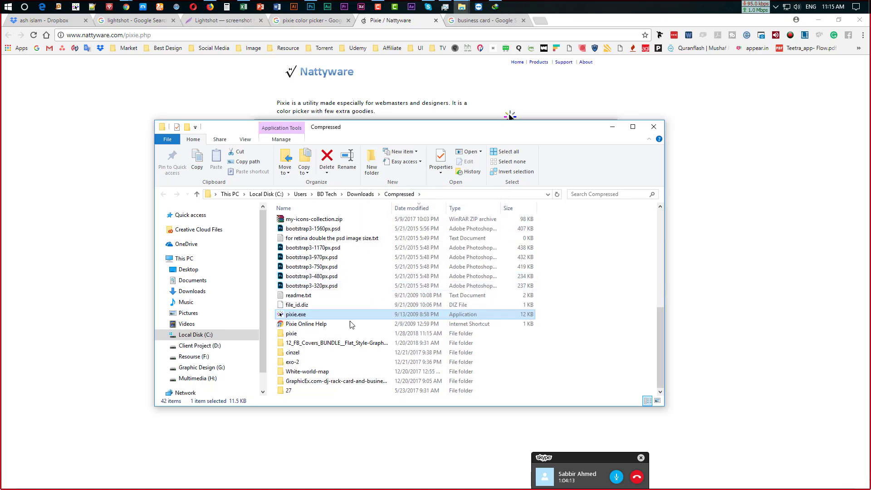
Step: Open the extracted pixie folder and bring up the options for pixie.exe
{"action": "double_click", "coordinate": [320, 334]}
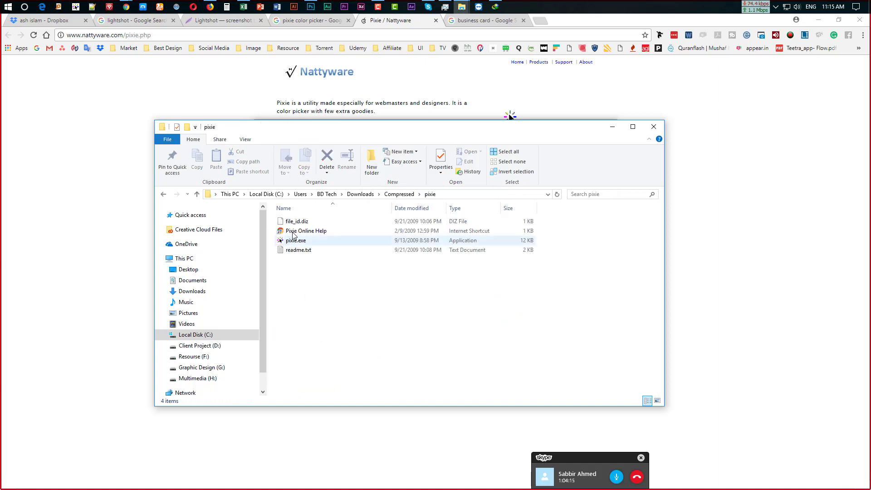
{"action": "left_click", "coordinate": [292, 242]}
{"action": "right_click", "coordinate": [293, 243]}
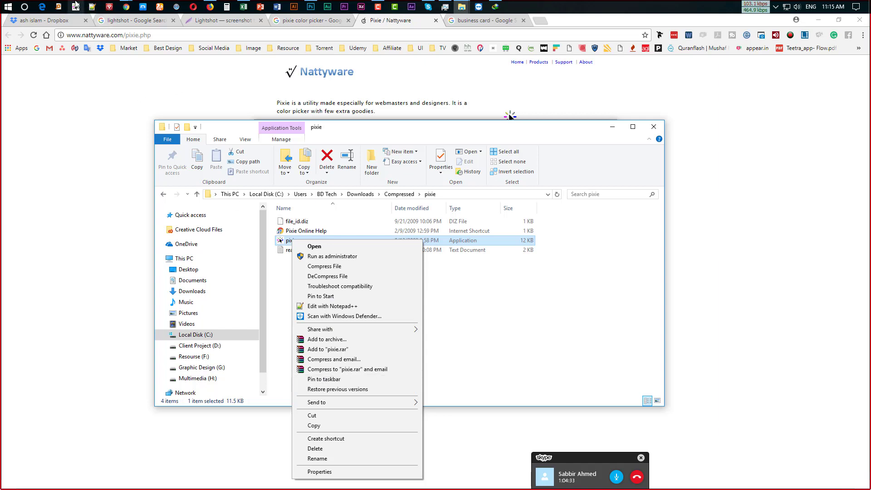
Step: Launch Pixie, close File Explorer and the download manager, and return to the 'business card' results
{"action": "key", "text": "Return"}
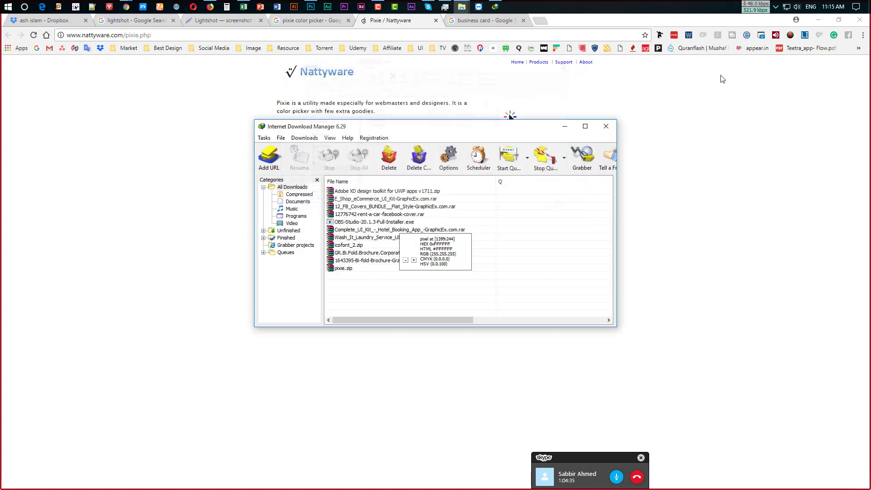
{"action": "left_click", "coordinate": [613, 127]}
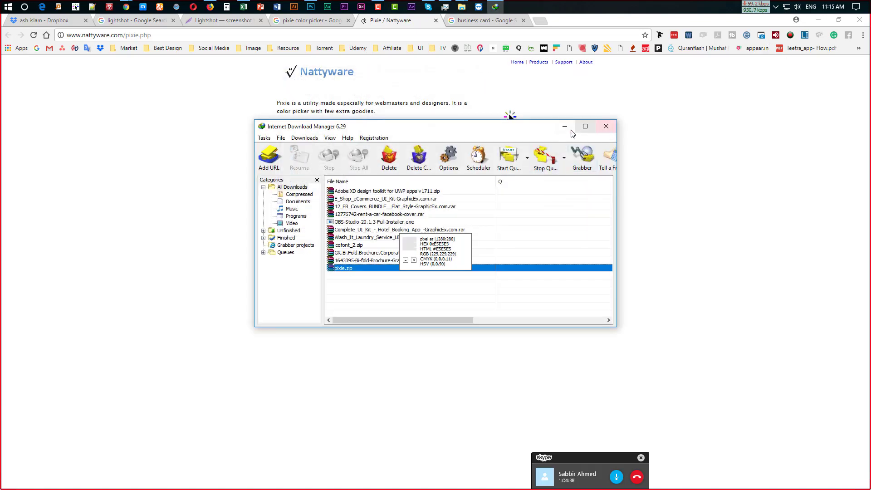
{"action": "left_click", "coordinate": [607, 126]}
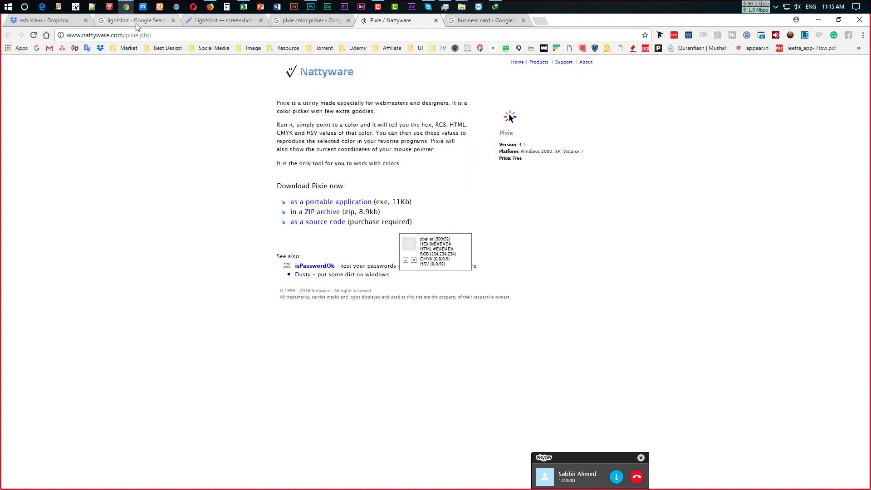
{"action": "left_click", "coordinate": [491, 19]}
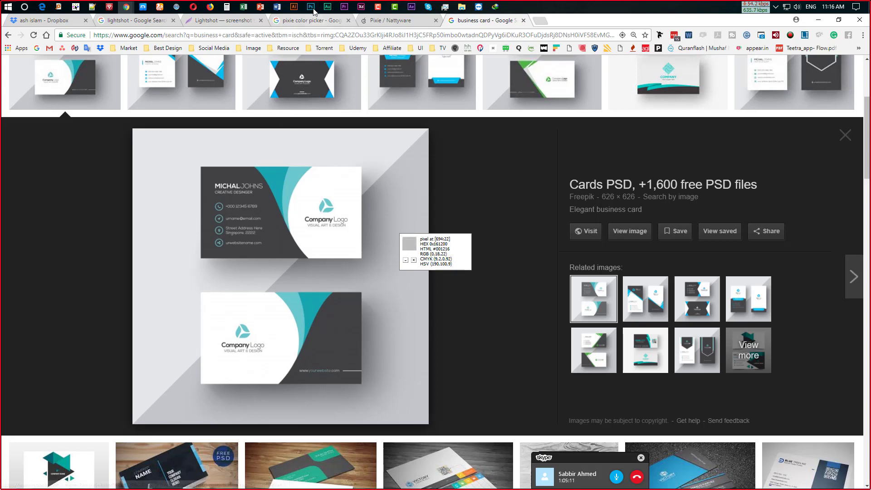
Step: Recolour Rectangle 1, the profile icon box, to teal hex 17A5AF
{"action": "key", "text": "alt+Tab"}
{"action": "left_click", "coordinate": [200, 222]}
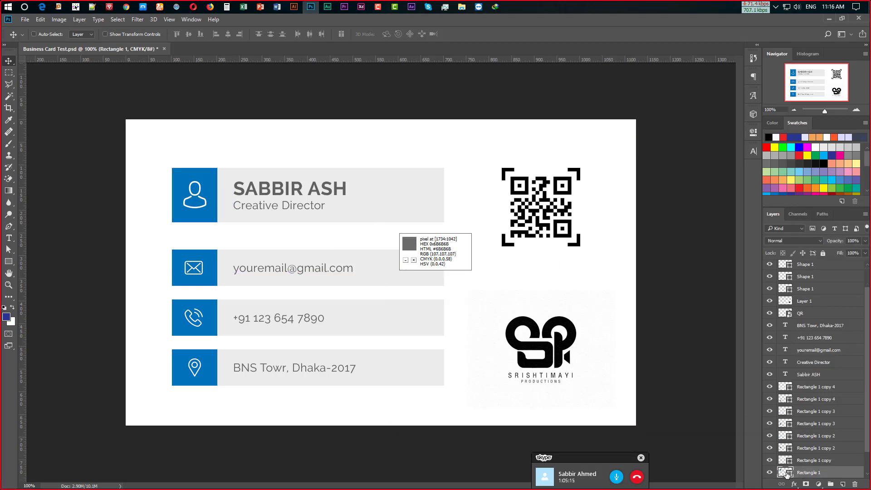
{"action": "double_click", "coordinate": [794, 472]}
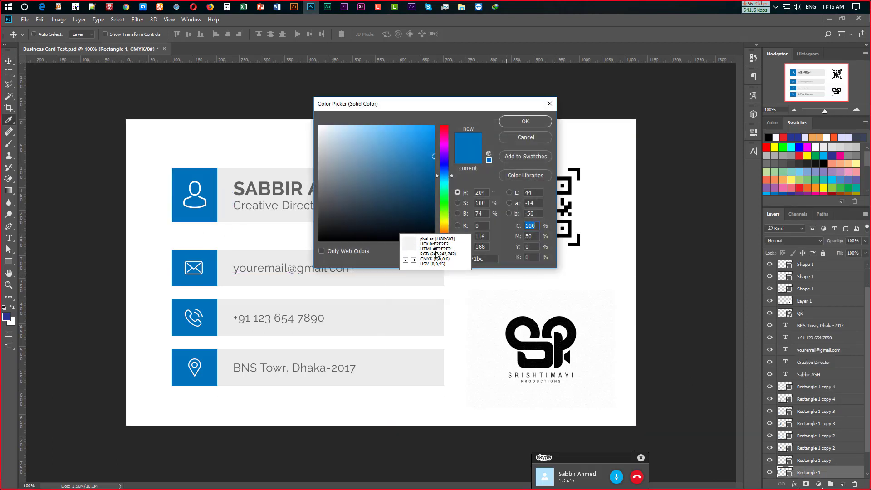
{"action": "left_click", "coordinate": [499, 264]}
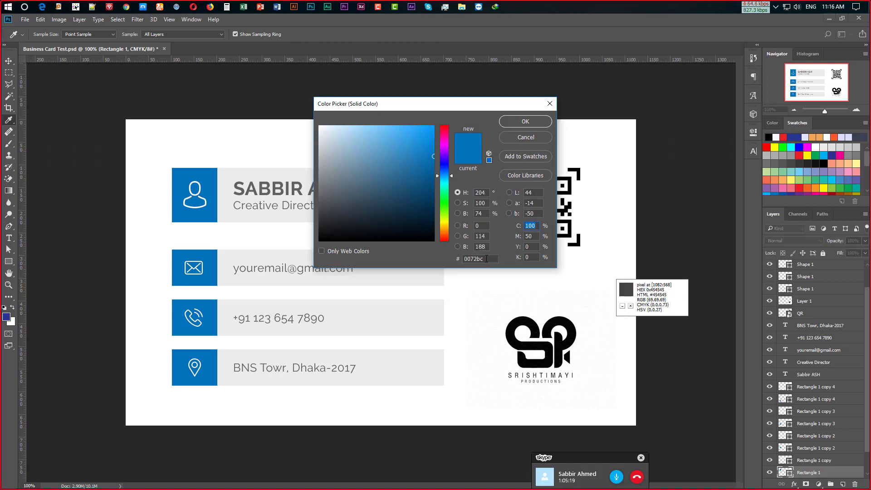
{"action": "double_click", "coordinate": [486, 259]}
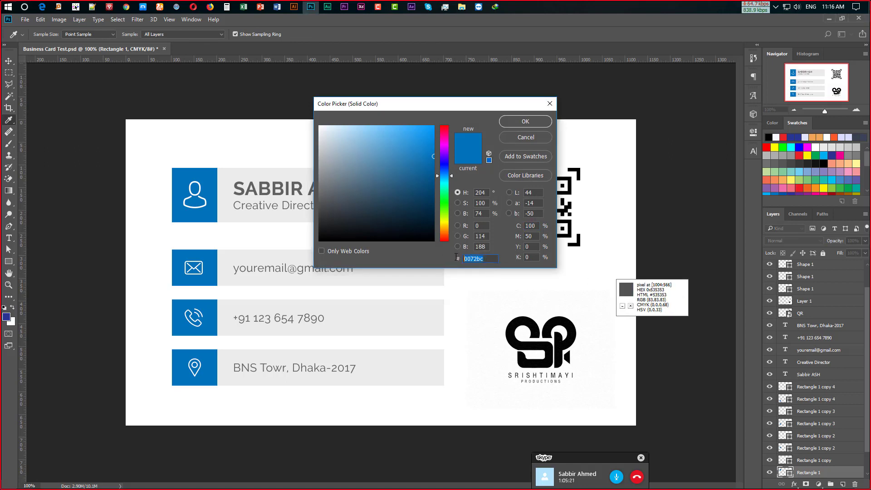
{"action": "type", "text": "17A5AF"}
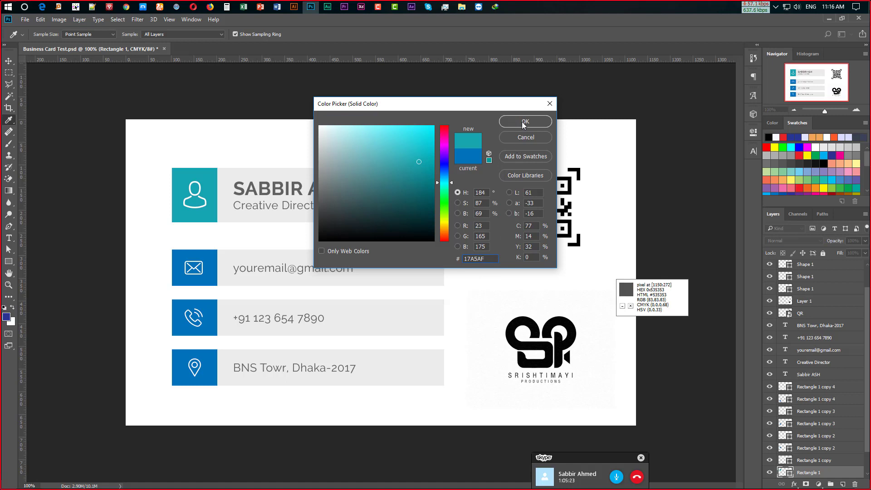
{"action": "left_click", "coordinate": [524, 123]}
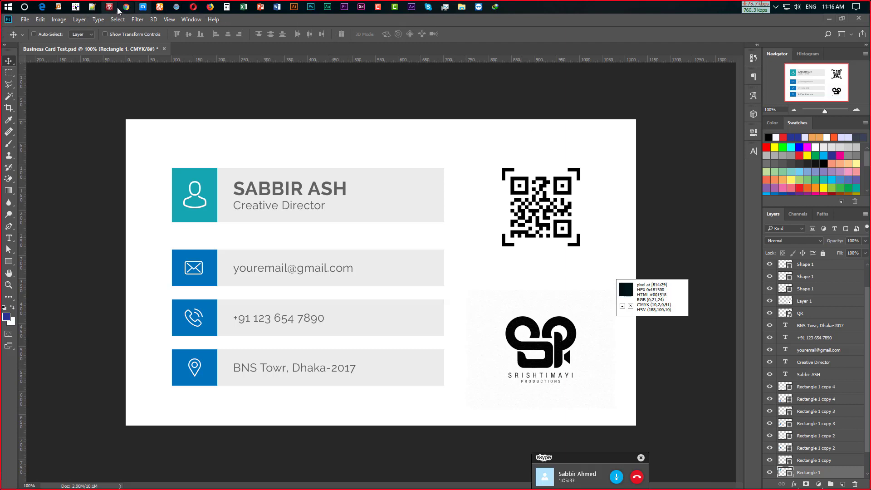
Step: Sample the reference card's teal shades with Pixie, then return to Photoshop and select the email icon box
{"action": "mouse_move", "coordinate": [126, 7]}
{"action": "left_click", "coordinate": [136, 70]}
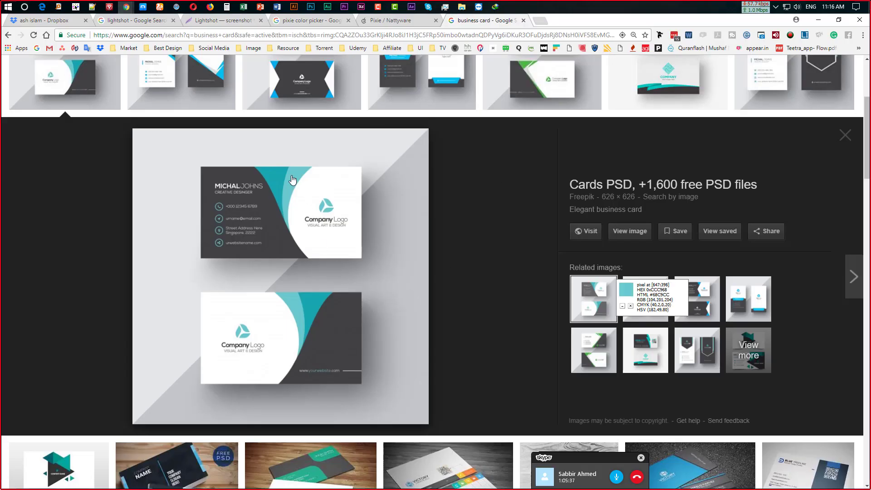
{"action": "left_click_drag", "start_coordinate": [648, 296], "coordinate": [499, 222]}
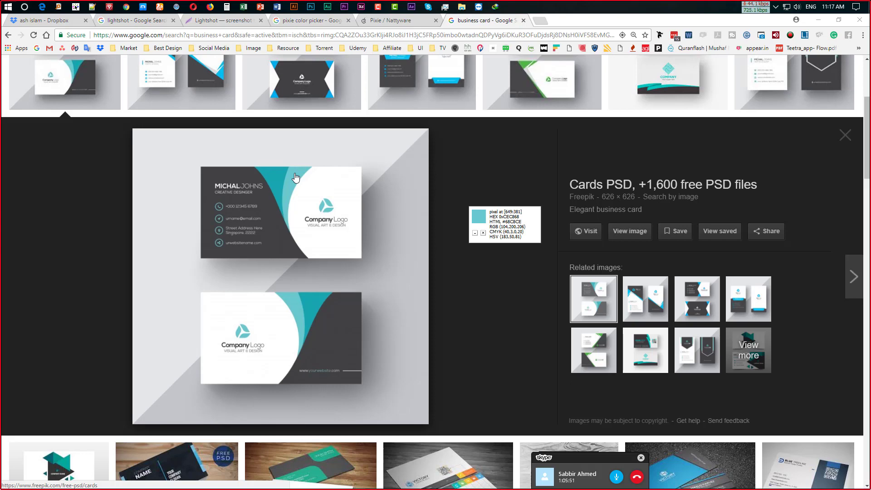
{"action": "left_click", "coordinate": [311, 7]}
{"action": "left_click", "coordinate": [210, 284], "text": "ctrl"}
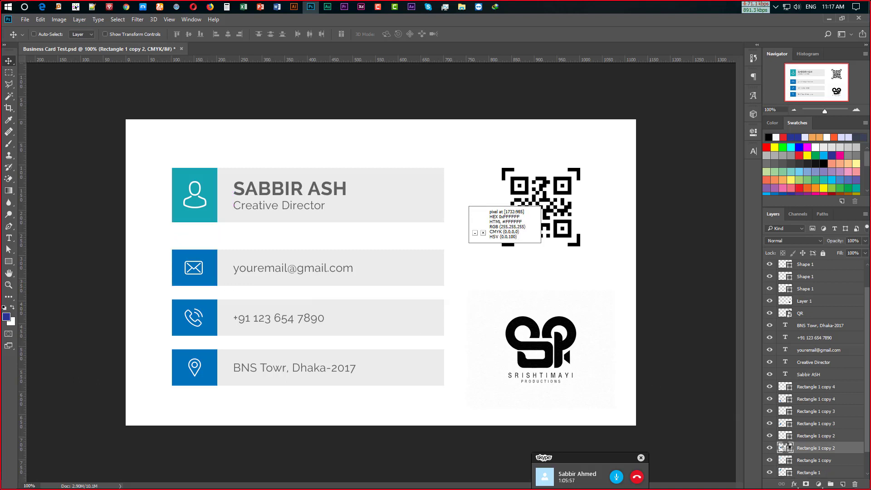
Step: Fill the email icon box with light teal 68C8CE, then select the phone icon box
{"action": "double_click", "coordinate": [786, 447]}
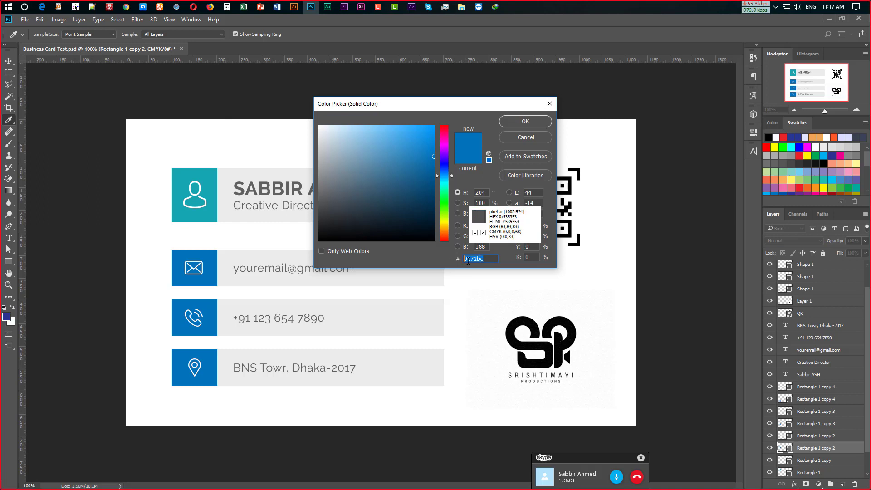
{"action": "type", "text": "68C8CE"}
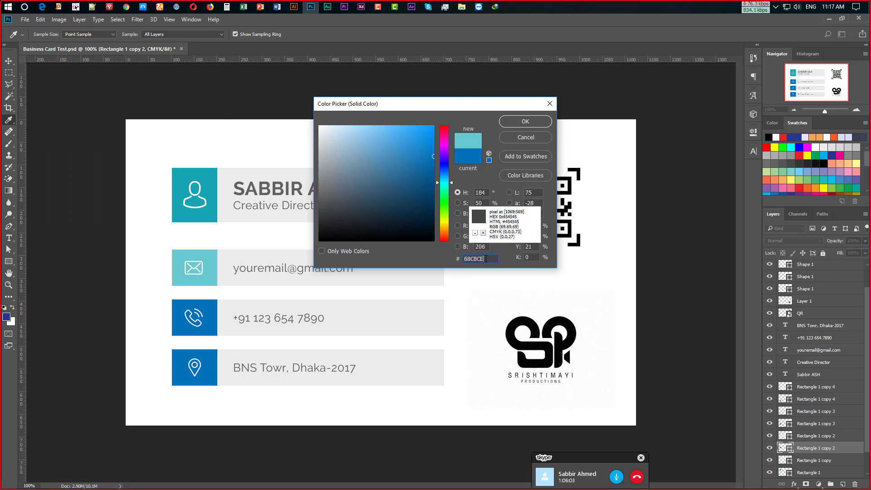
{"action": "left_click", "coordinate": [513, 120]}
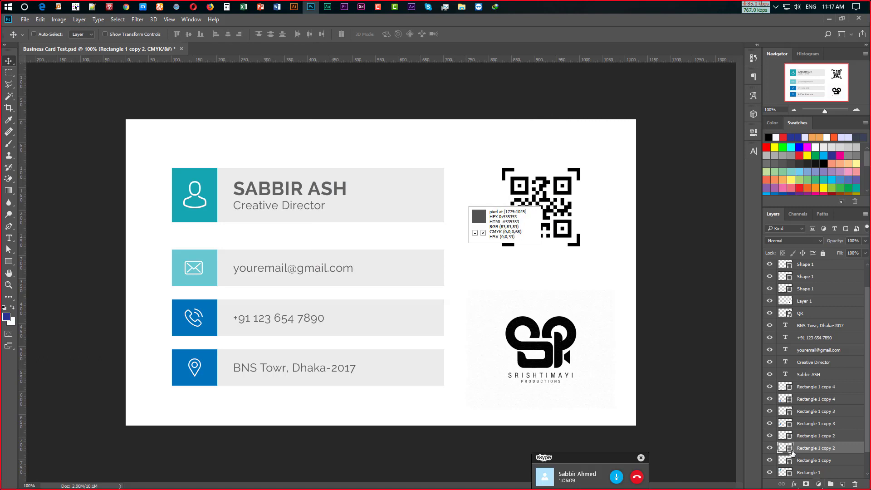
{"action": "double_click", "coordinate": [784, 448]}
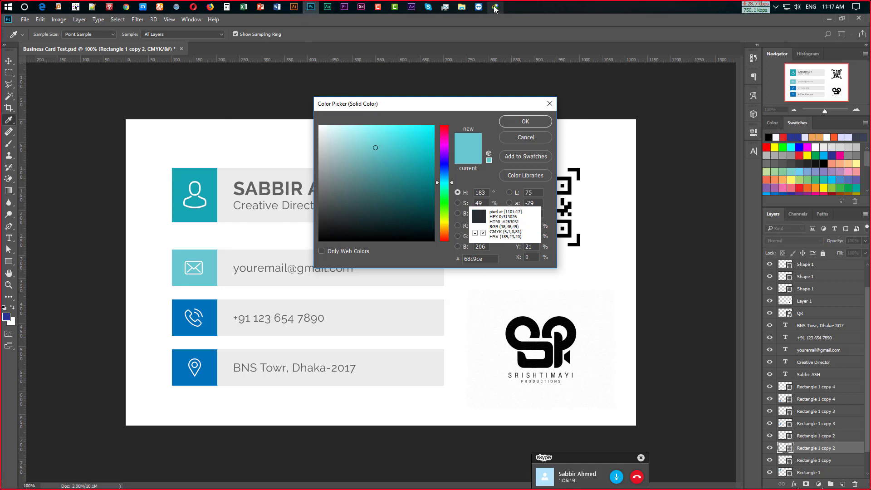
{"action": "left_click", "coordinate": [529, 139]}
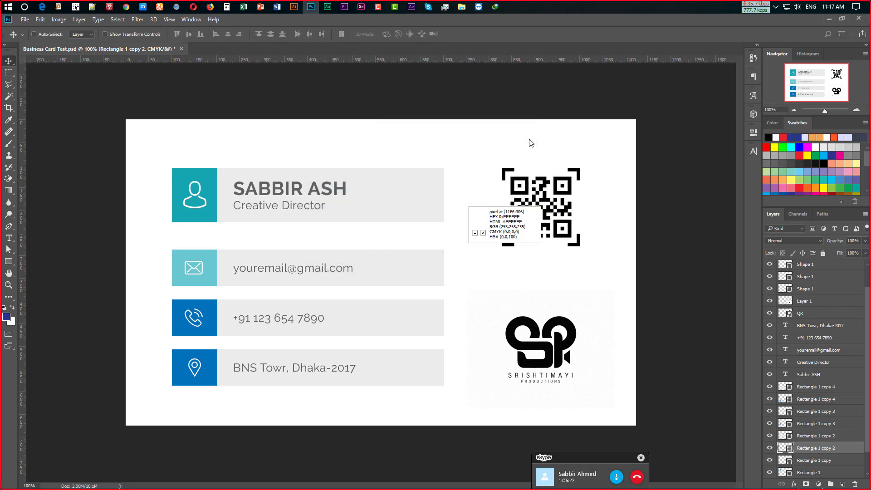
{"action": "left_click", "coordinate": [202, 313], "text": "ctrl"}
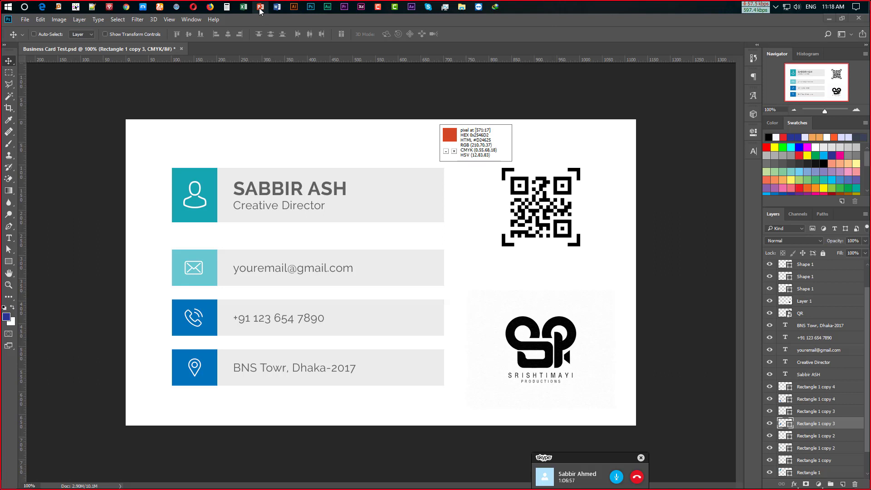
Step: Recolour the phone icon box to red-orange D24625, then return to the Chrome reference card
{"action": "left_click", "coordinate": [215, 312]}
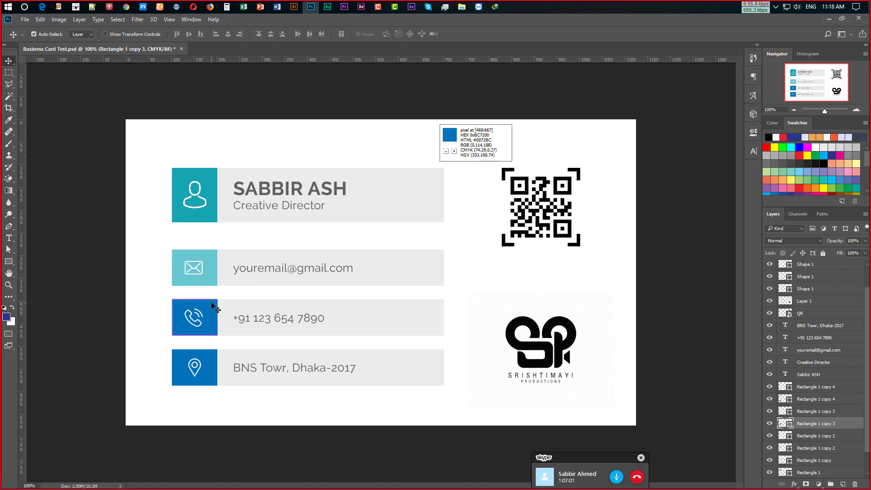
{"action": "key", "text": "ctrl"}
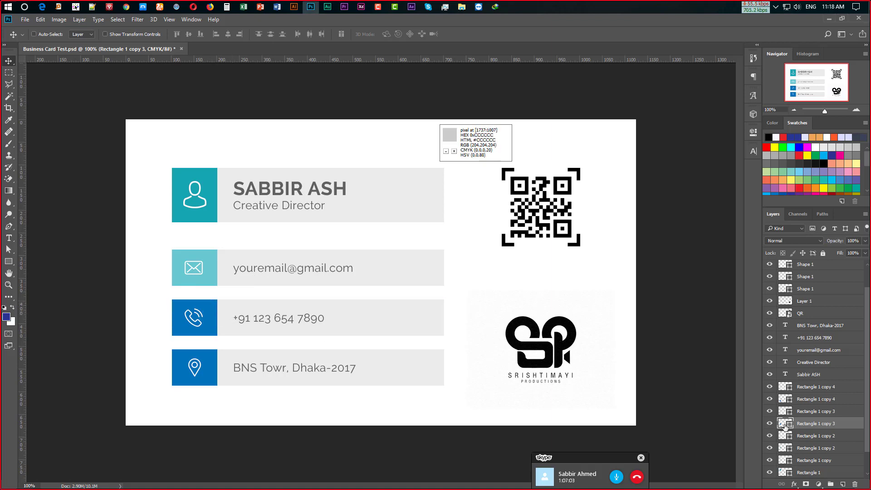
{"action": "double_click", "coordinate": [783, 423]}
{"action": "left_click", "coordinate": [473, 259]}
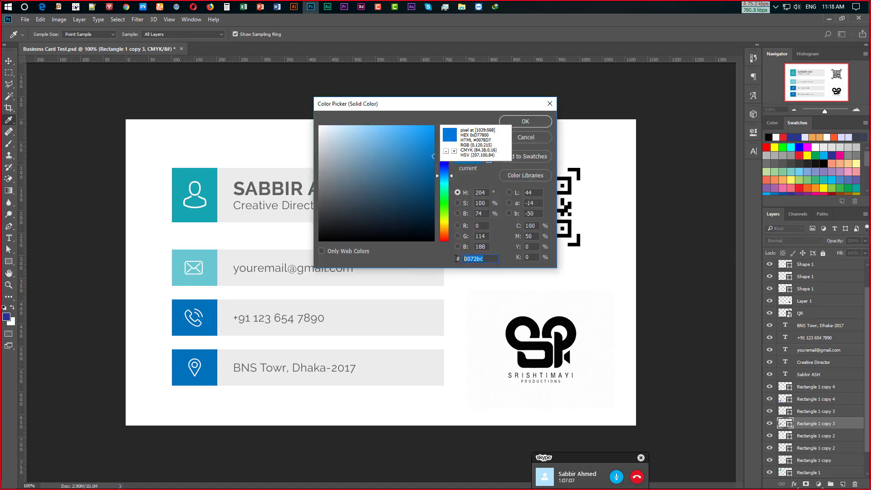
{"action": "type", "text": "D24625"}
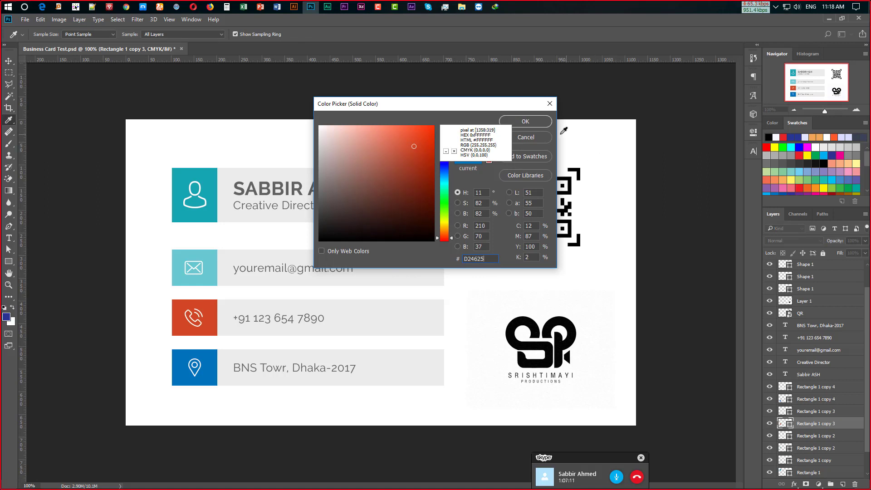
{"action": "left_click", "coordinate": [514, 120]}
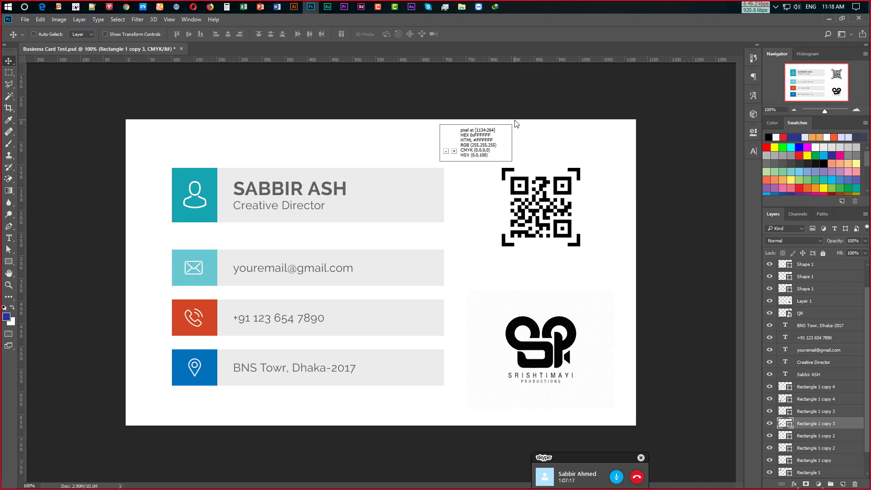
{"action": "left_click", "coordinate": [454, 152]}
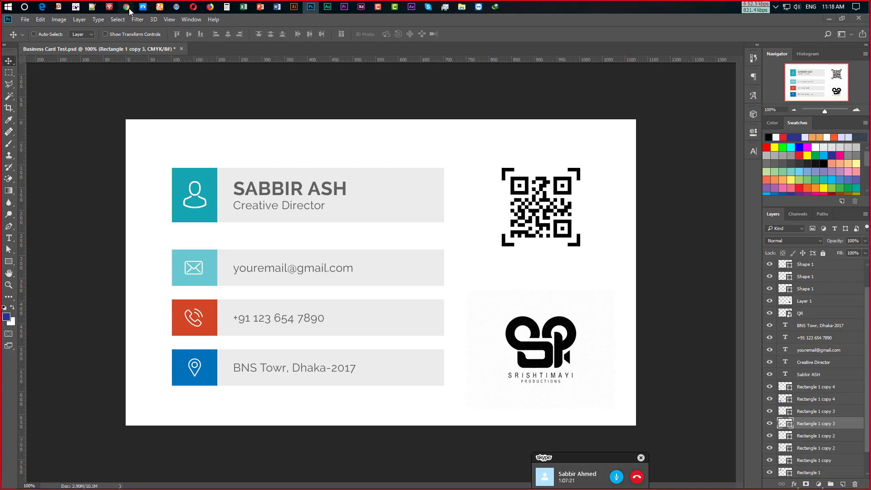
{"action": "left_click", "coordinate": [162, 59]}
Step: Scroll the business card image results and open a new blank Chrome tab
{"action": "scroll", "coordinate": [466, 196], "scroll_direction": "up", "scroll_amount": 4}
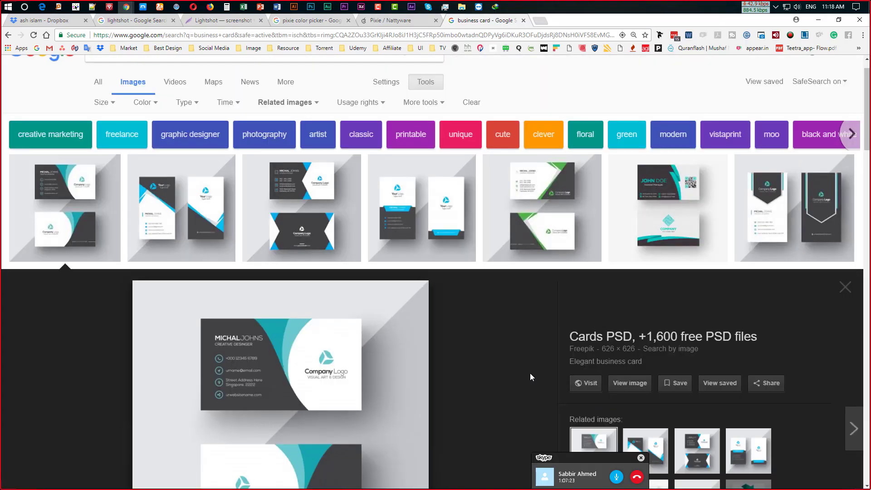
{"action": "scroll", "coordinate": [389, 350], "scroll_direction": "down", "scroll_amount": 2}
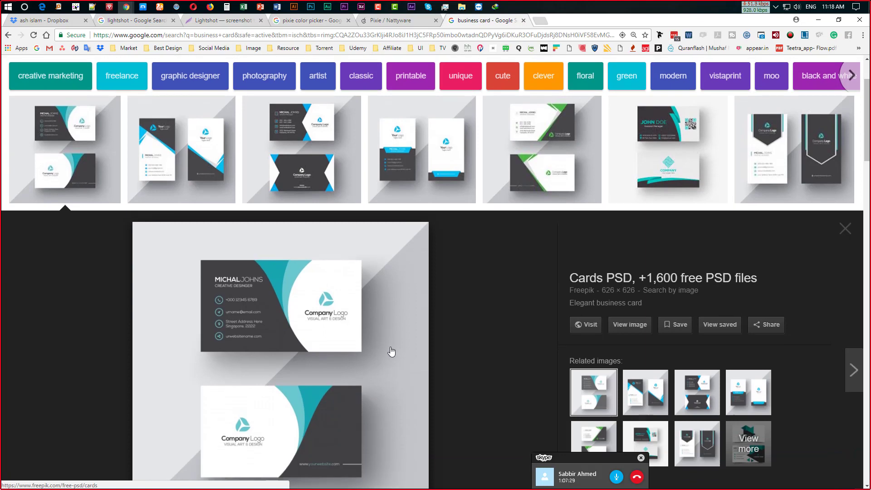
{"action": "scroll", "coordinate": [390, 347], "scroll_direction": "up", "scroll_amount": 2}
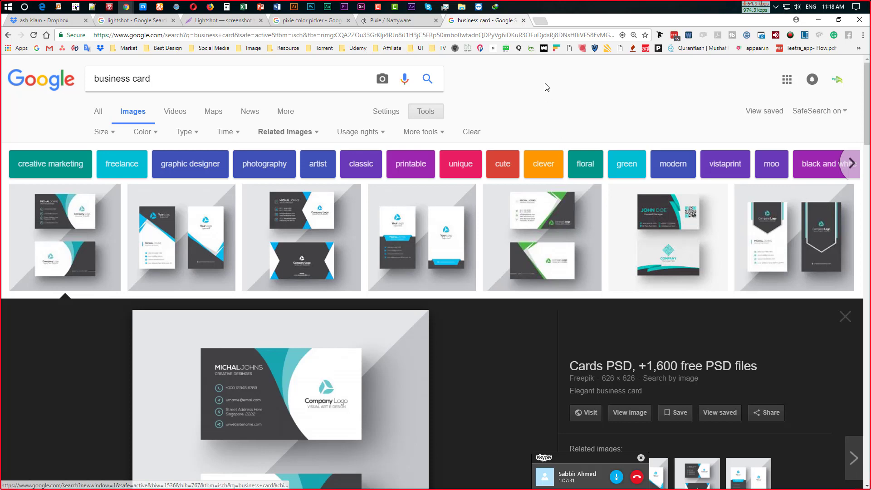
{"action": "left_click", "coordinate": [541, 22]}
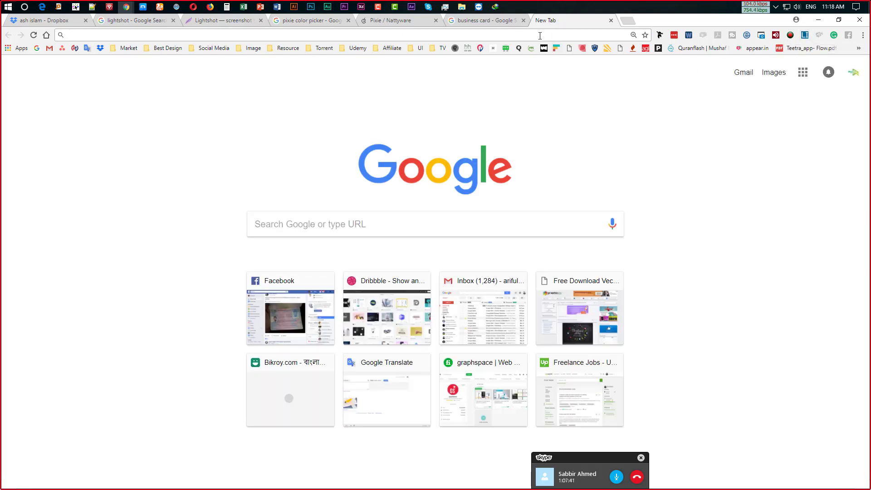
Step: Search Google for 'lorem ipsum extension chrome' from the address-bar suggestions
{"action": "type", "text": "lorem"}
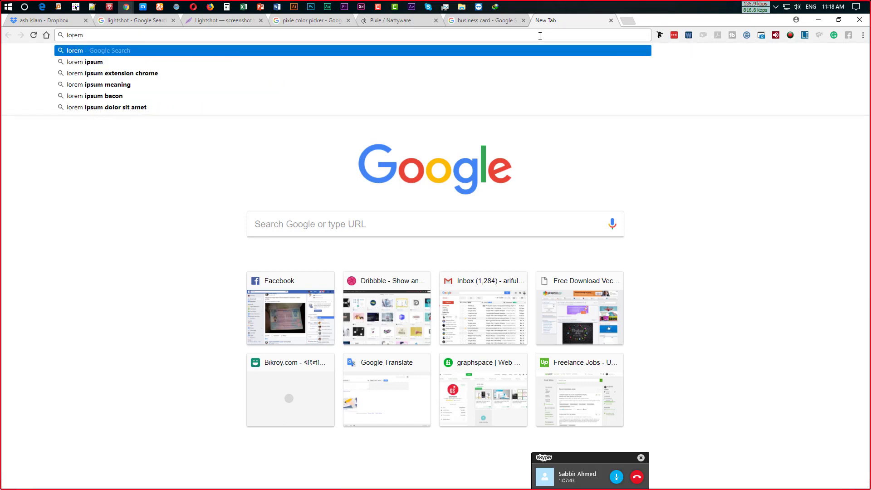
{"action": "key", "text": "Down"}
{"action": "key", "text": "Down"}
{"action": "key", "text": "Return"}
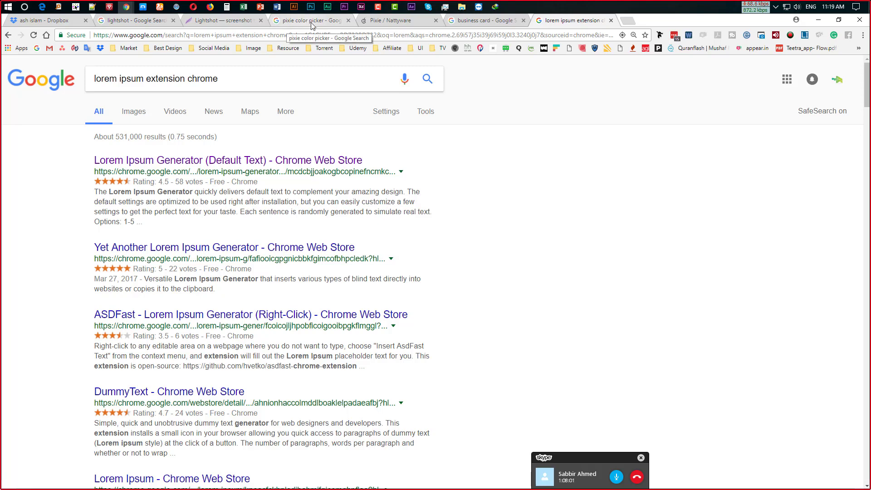
Step: Glance at the Pixie download tab, return to the search results, and open a new blank tab
{"action": "left_click", "coordinate": [408, 21]}
{"action": "left_click", "coordinate": [556, 20]}
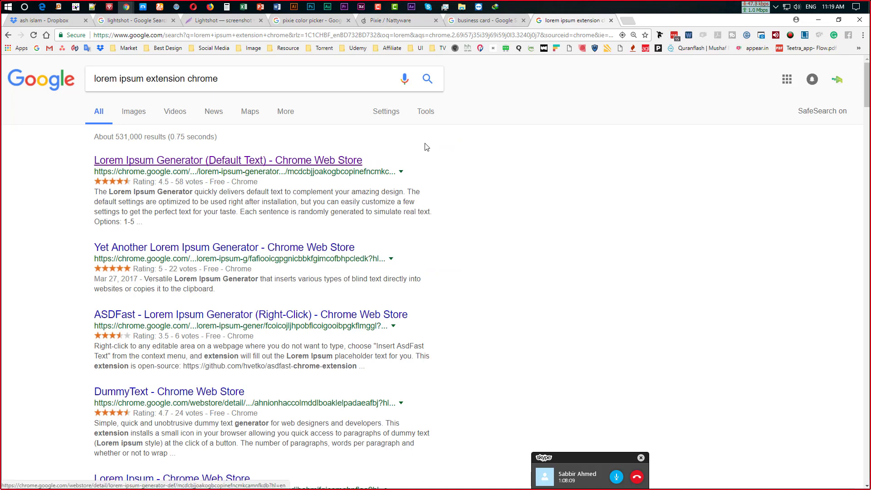
{"action": "left_click", "coordinate": [626, 22]}
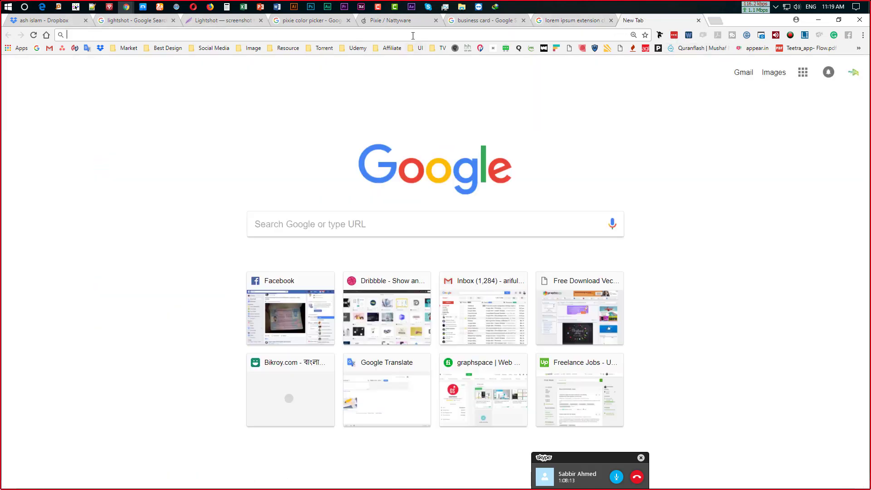
Step: Go to themeforest.net, filter the newest grid to Sketch, and open the cib template page
{"action": "type", "text": "themeforest.net"}
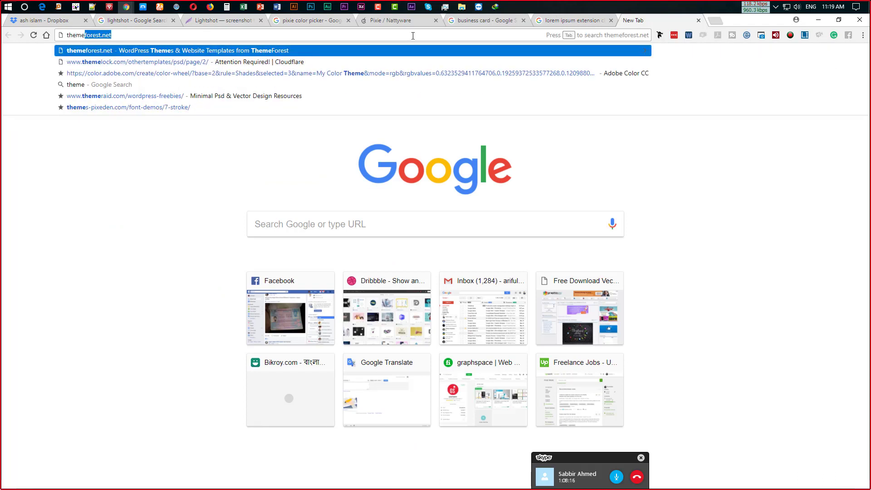
{"action": "key", "text": "Return"}
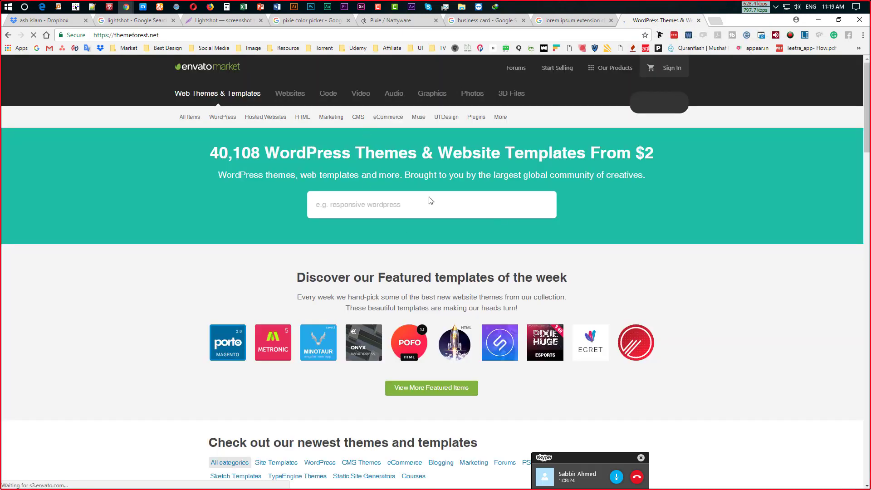
{"action": "scroll", "coordinate": [490, 297], "scroll_direction": "down", "scroll_amount": 4}
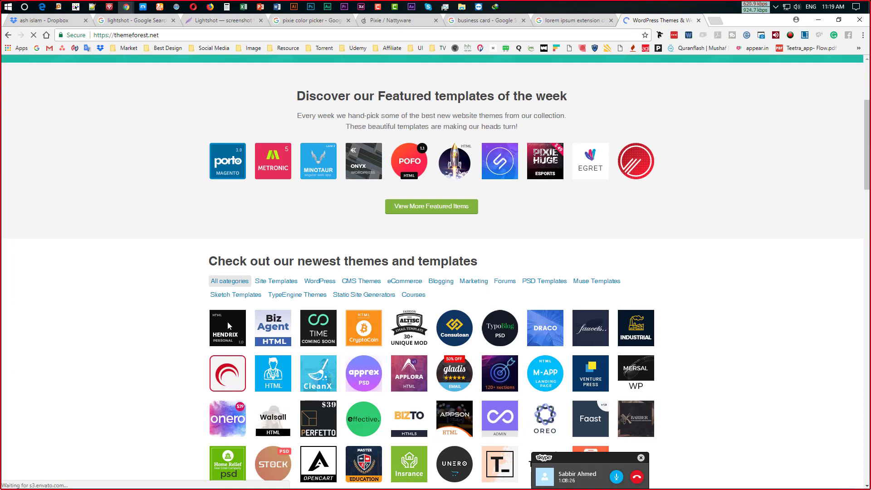
{"action": "scroll", "coordinate": [229, 335], "scroll_direction": "up", "scroll_amount": 1}
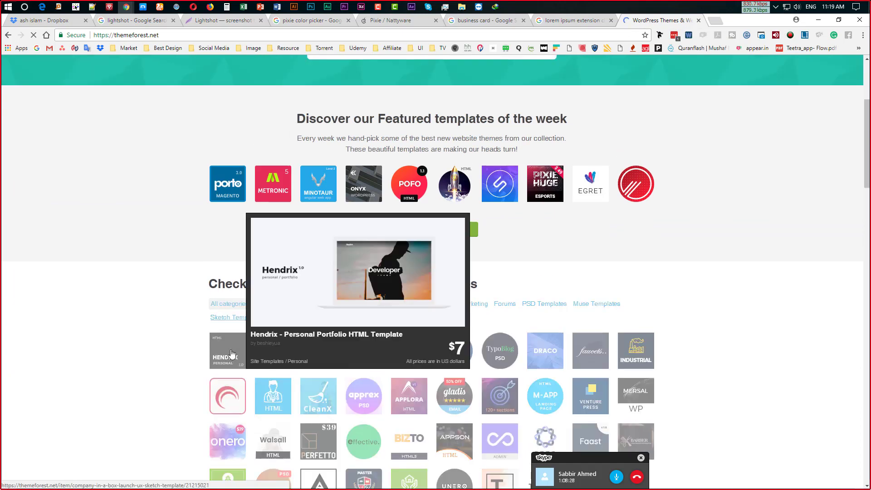
{"action": "left_click", "coordinate": [236, 317]}
{"action": "mouse_move", "coordinate": [228, 350]}
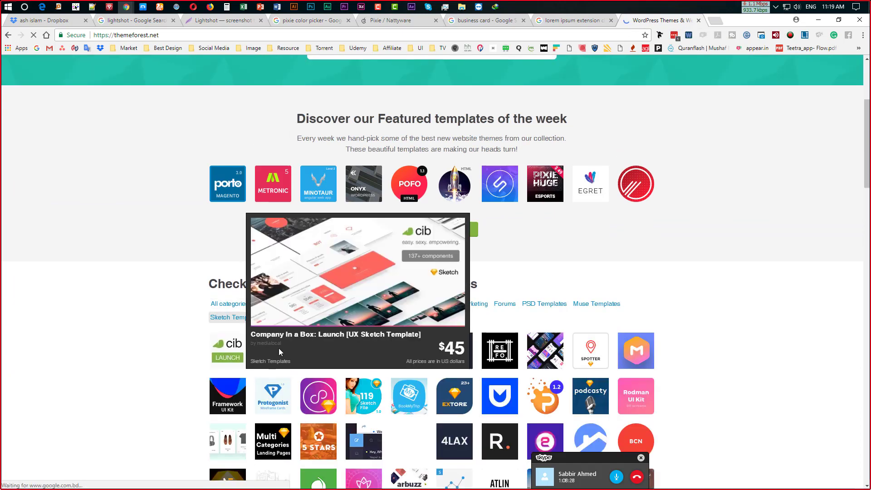
{"action": "left_click", "coordinate": [226, 354]}
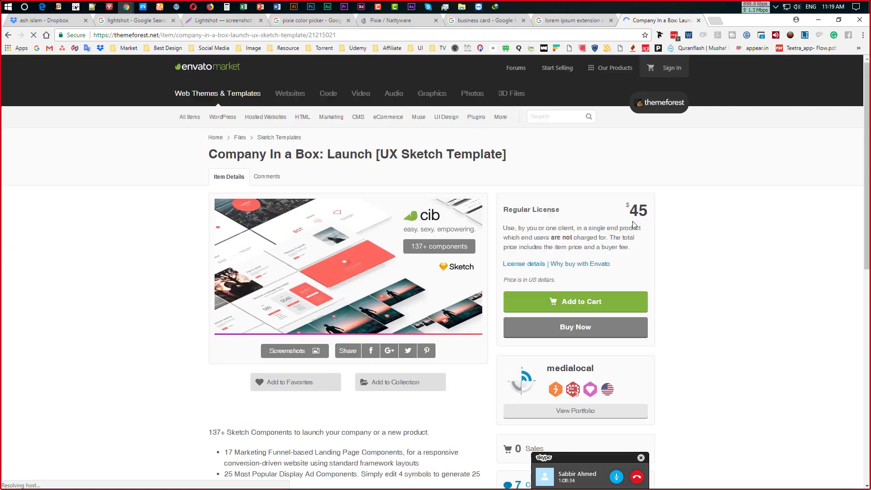
Step: Browse the cib template's screenshot gallery, then return to the ThemeForest homepage
{"action": "scroll", "coordinate": [353, 122], "scroll_direction": "down", "scroll_amount": 4}
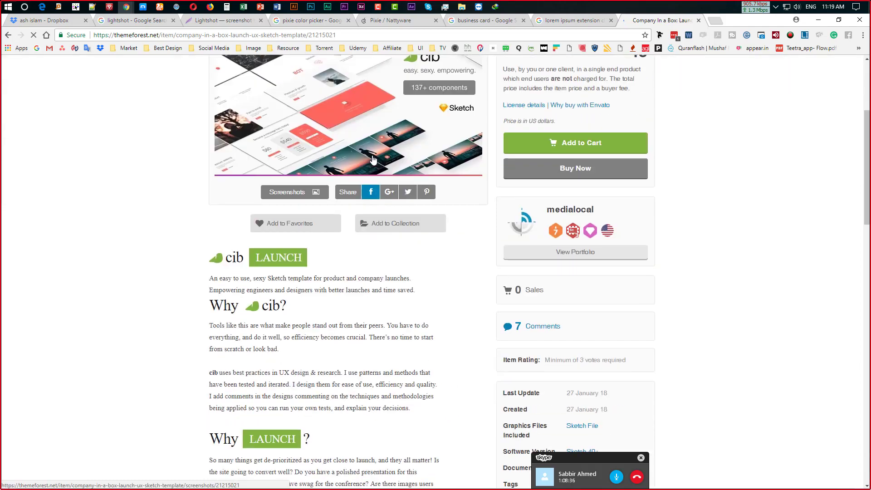
{"action": "left_click", "coordinate": [353, 122]}
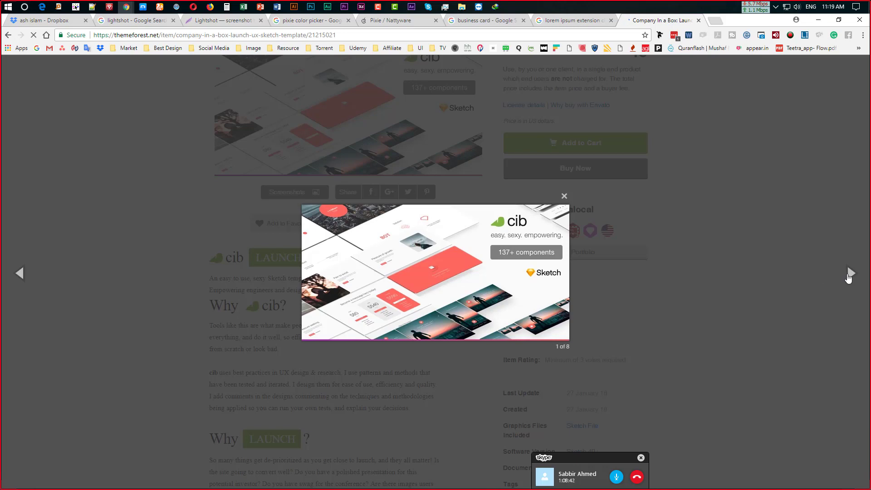
{"action": "left_click", "coordinate": [850, 275]}
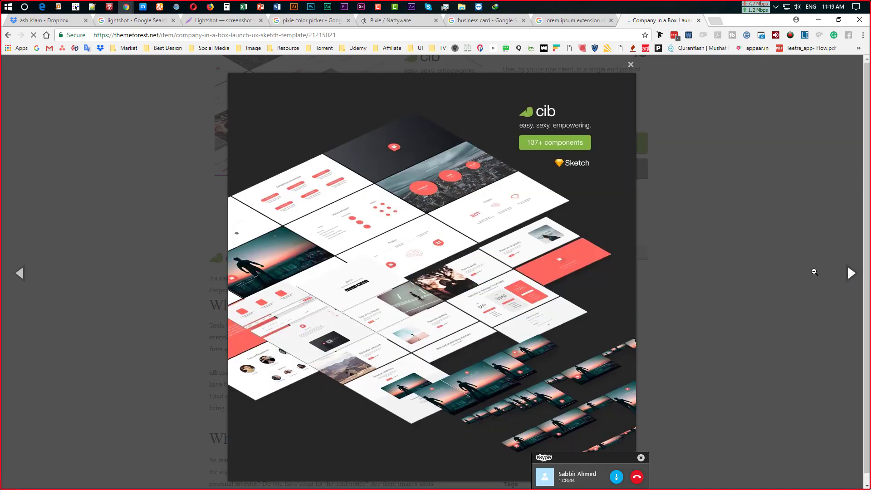
{"action": "left_click", "coordinate": [850, 274]}
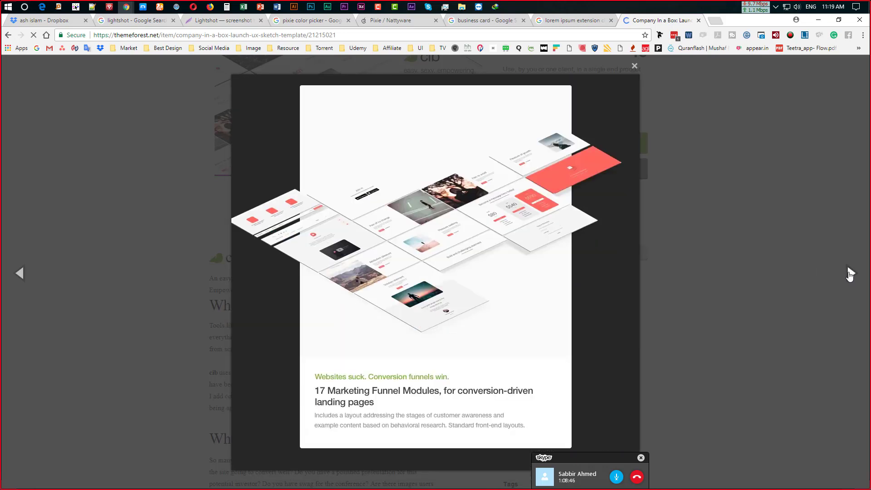
{"action": "left_click", "coordinate": [706, 268]}
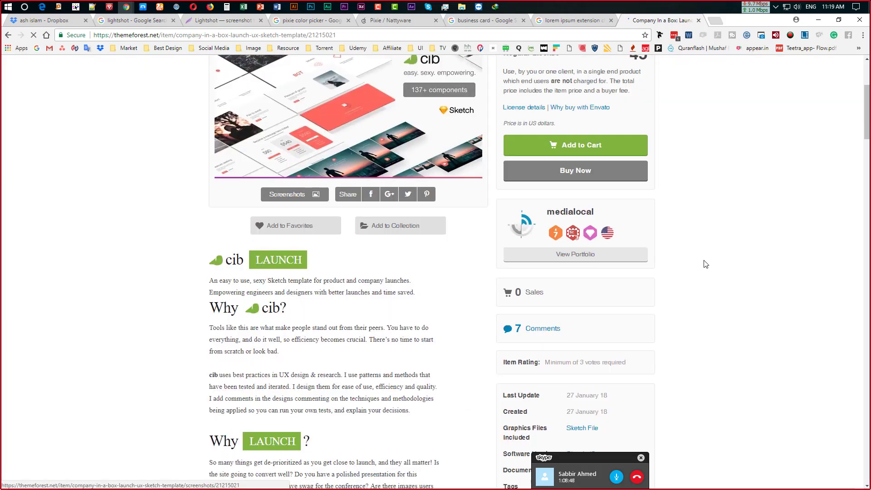
{"action": "key", "text": "alt+Left"}
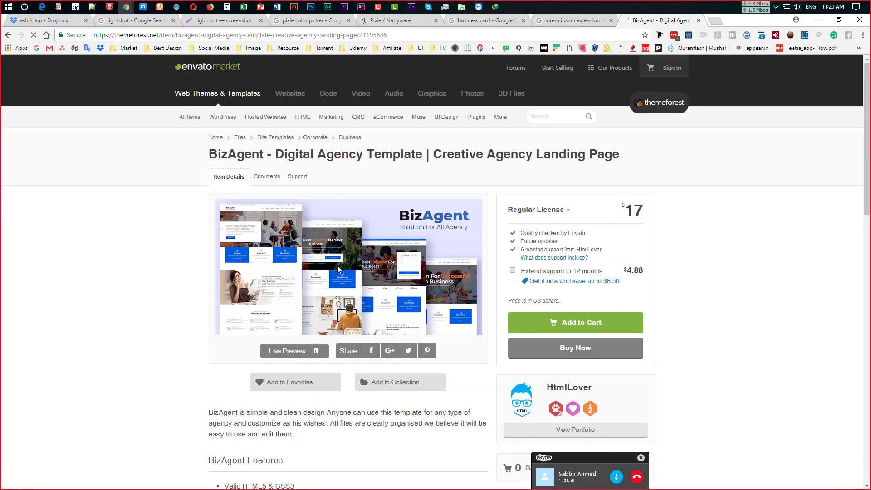
Step: Open the BizAgent template's live preview and launch its Main Demo site in a new tab
{"action": "left_click", "coordinate": [338, 269]}
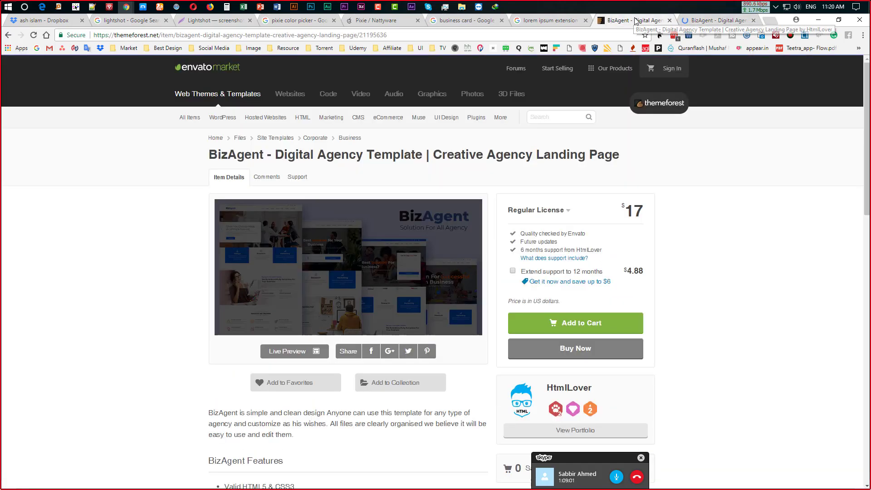
{"action": "left_click", "coordinate": [635, 19]}
{"action": "left_click", "coordinate": [710, 21]}
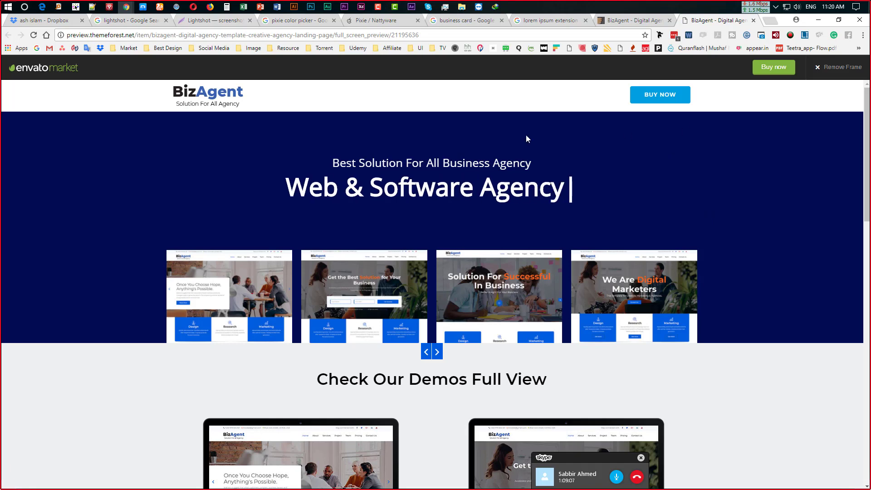
{"action": "scroll", "coordinate": [502, 366], "scroll_direction": "down", "scroll_amount": 5}
{"action": "mouse_move", "coordinate": [301, 225]}
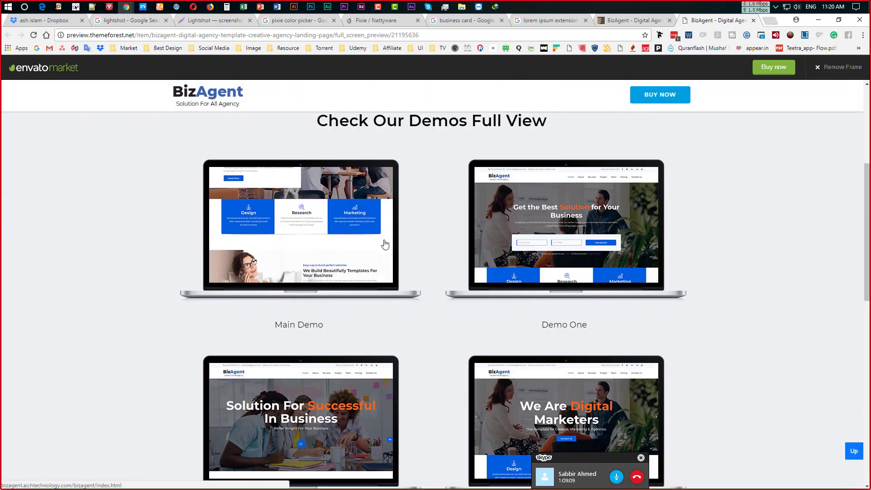
{"action": "left_click", "coordinate": [305, 229]}
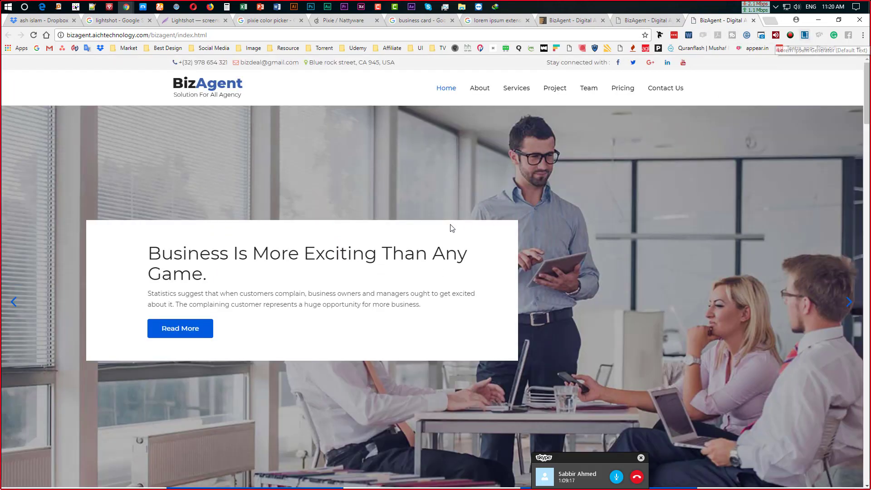
Step: Scroll the demo page selecting sample paragraphs, then return to the lorem ipsum search results
{"action": "scroll", "coordinate": [443, 269], "scroll_direction": "down", "scroll_amount": 5}
{"action": "scroll", "coordinate": [443, 269], "scroll_direction": "down", "scroll_amount": 1}
{"action": "scroll", "coordinate": [447, 268], "scroll_direction": "down", "scroll_amount": 2}
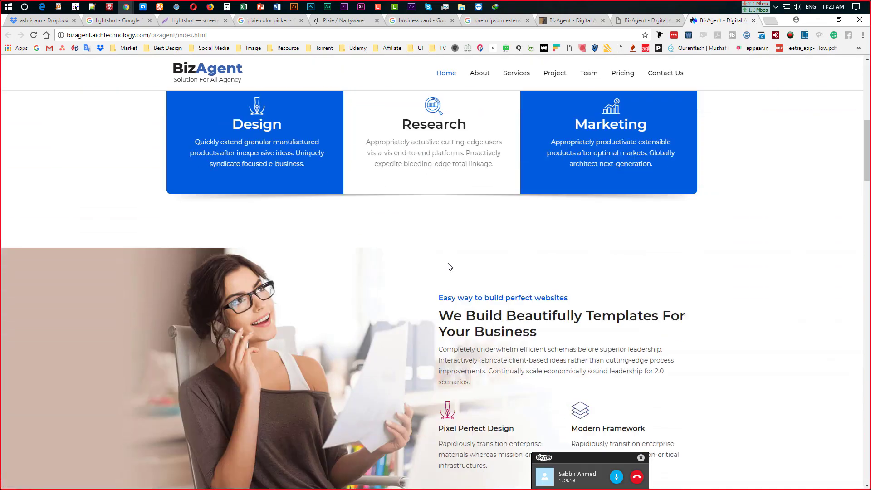
{"action": "left_click_drag", "start_coordinate": [440, 349], "coordinate": [470, 384]}
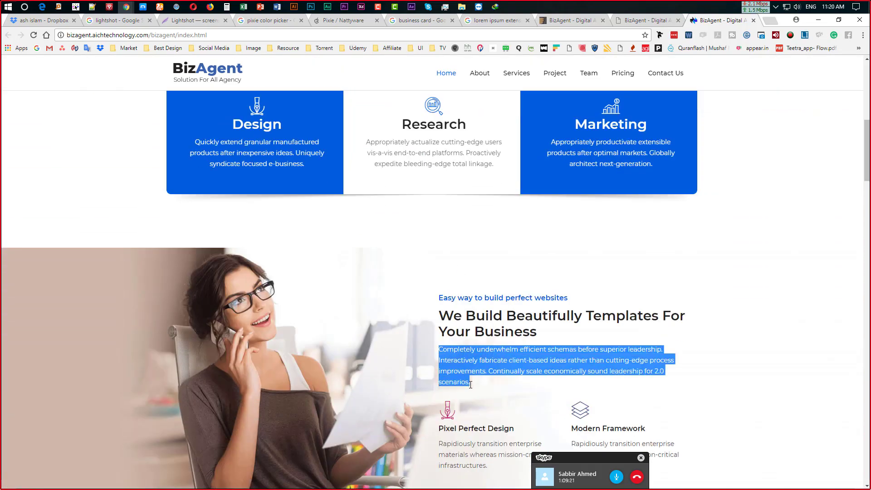
{"action": "scroll", "coordinate": [475, 386], "scroll_direction": "down", "scroll_amount": 2}
{"action": "left_click_drag", "start_coordinate": [439, 353], "coordinate": [499, 378]}
{"action": "left_click_drag", "start_coordinate": [574, 354], "coordinate": [621, 375]}
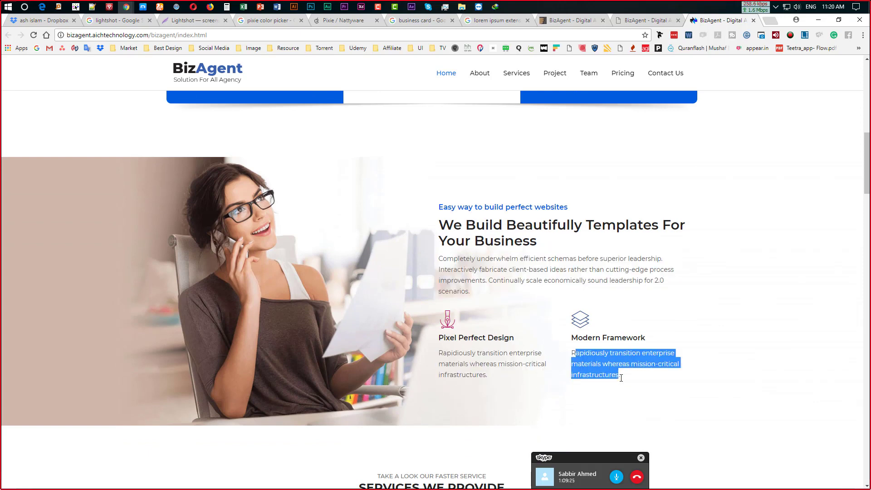
{"action": "scroll", "coordinate": [619, 370], "scroll_direction": "down", "scroll_amount": 5}
{"action": "left_click_drag", "start_coordinate": [388, 319], "coordinate": [502, 332]}
{"action": "scroll", "coordinate": [544, 227], "scroll_direction": "up", "scroll_amount": 4}
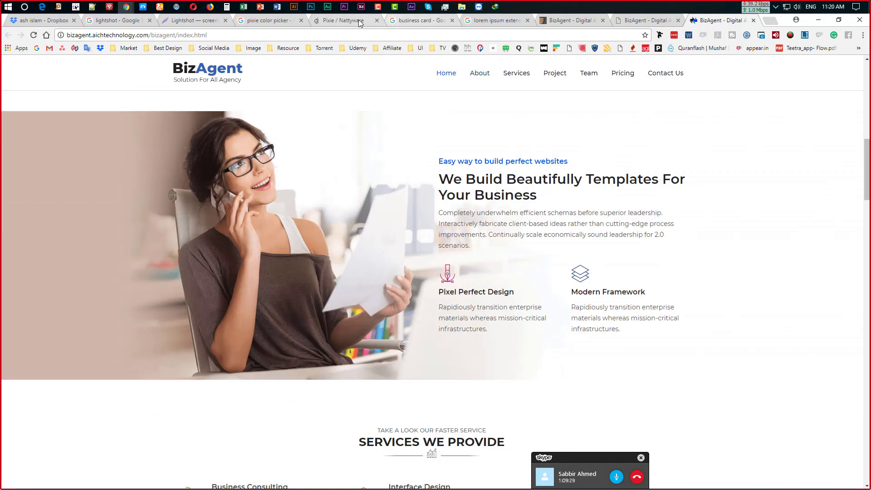
{"action": "left_click", "coordinate": [495, 23]}
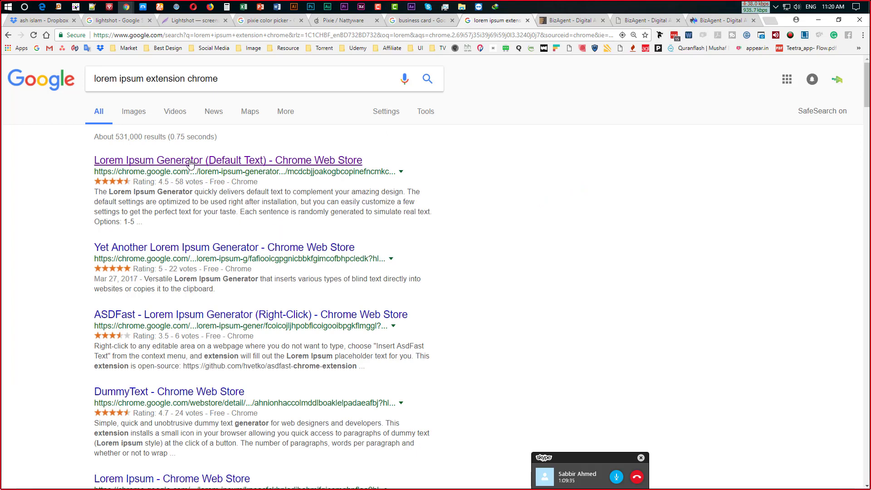
Step: Open the Lorem Ipsum Generator extension and generate four paragraphs of placeholder text
{"action": "left_click", "coordinate": [111, 164]}
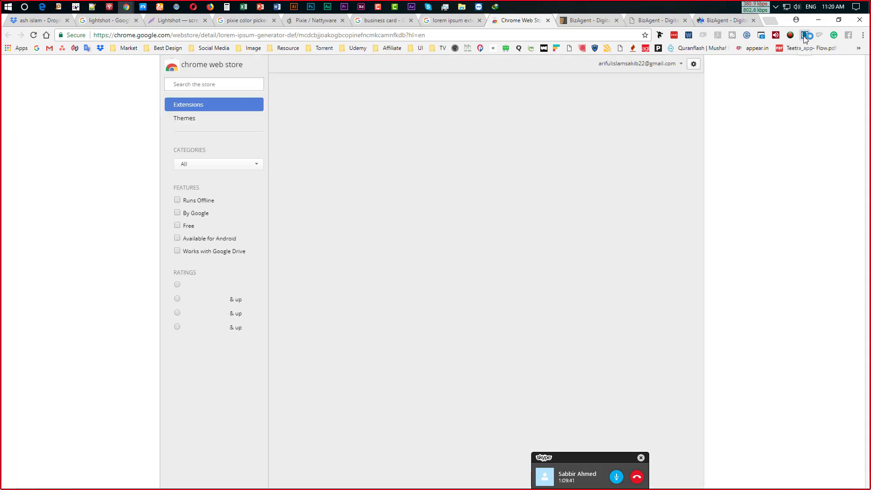
{"action": "left_click", "coordinate": [805, 36]}
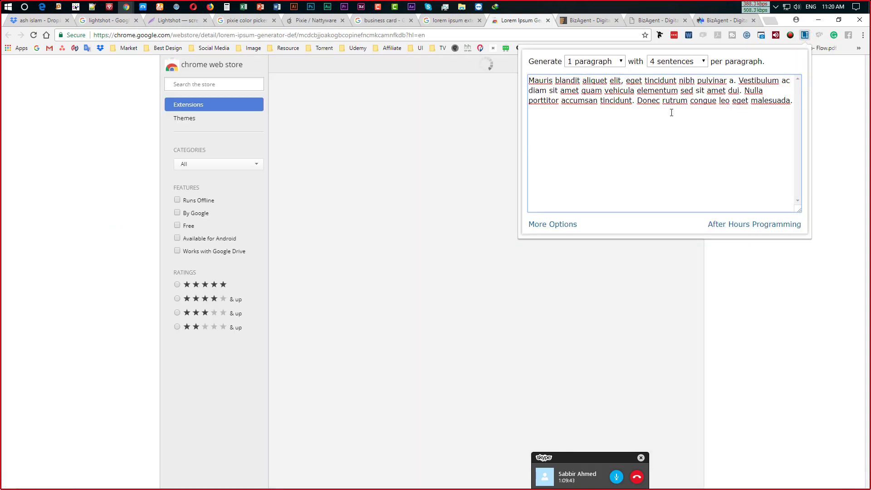
{"action": "left_click", "coordinate": [622, 62]}
{"action": "key", "text": "Escape"}
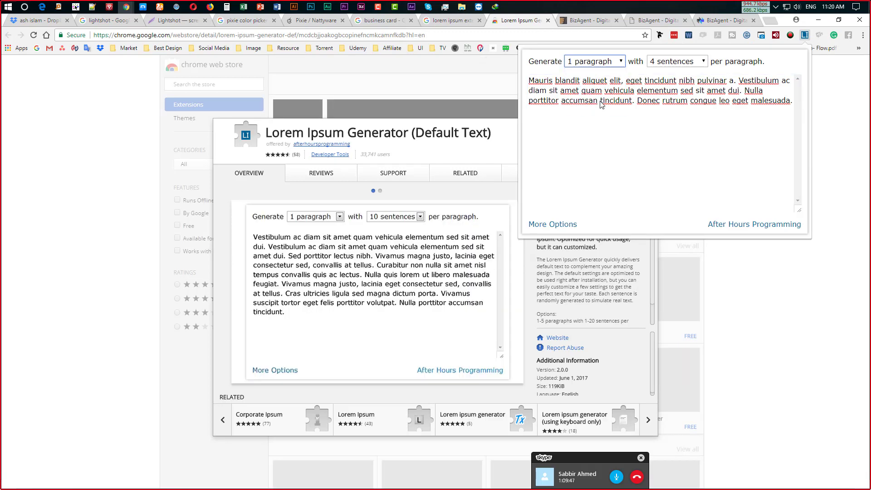
{"action": "key", "text": "Down"}
{"action": "key", "text": "Down"}
{"action": "key", "text": "Down"}
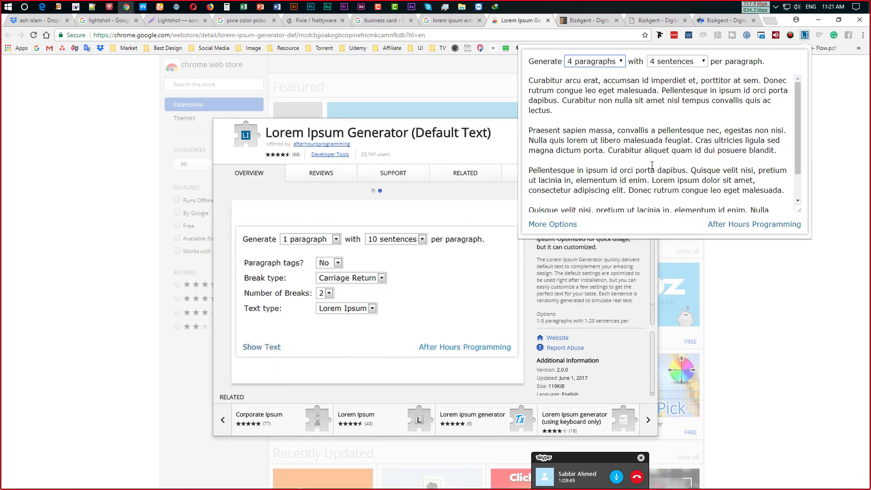
{"action": "scroll", "coordinate": [653, 165], "scroll_direction": "down", "scroll_amount": 1}
{"action": "scroll", "coordinate": [672, 118], "scroll_direction": "up", "scroll_amount": 2}
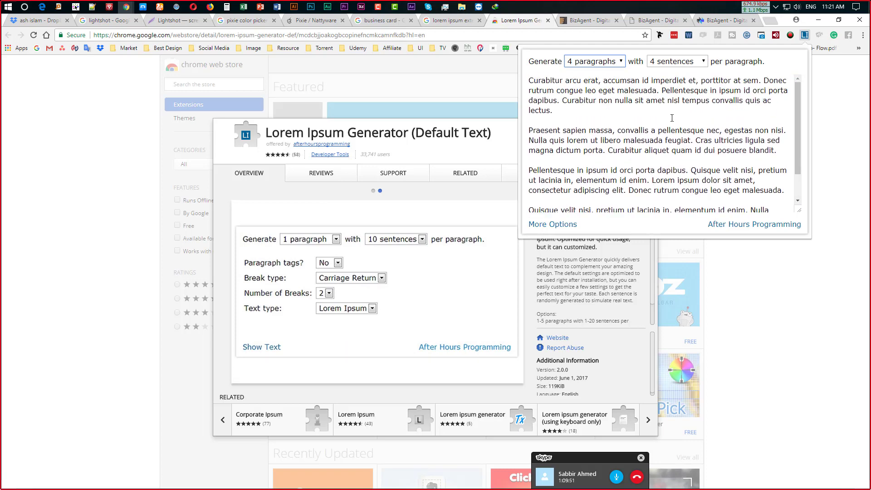
Step: Select the generated text, close the generator and details window, and return to Photoshop
{"action": "left_click", "coordinate": [703, 63]}
{"action": "left_click", "coordinate": [653, 86]}
{"action": "left_click", "coordinate": [615, 172]}
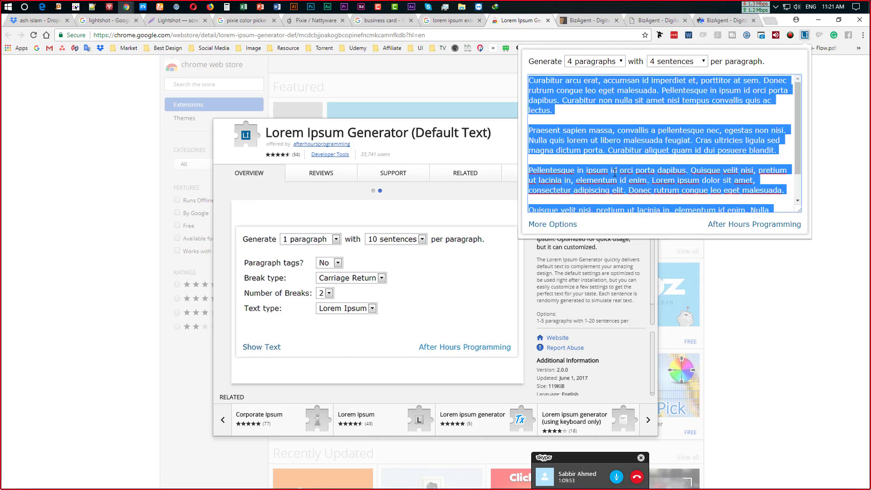
{"action": "key", "text": "Escape"}
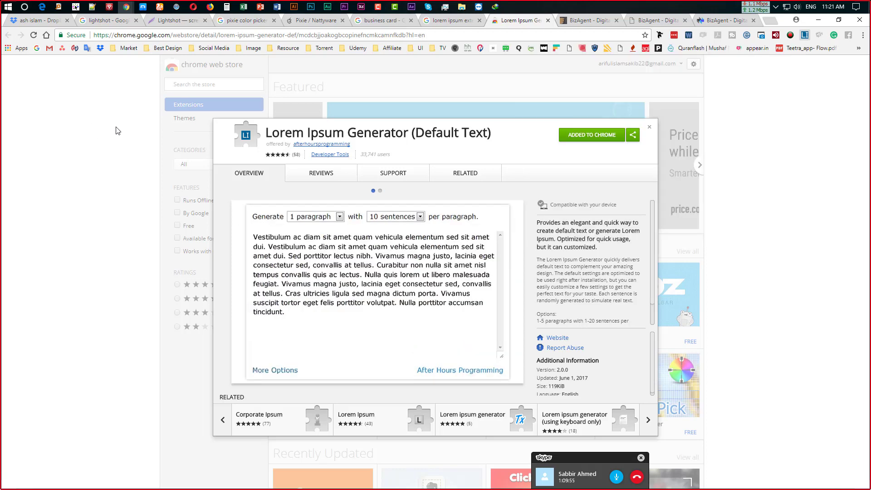
{"action": "left_click", "coordinate": [465, 72]}
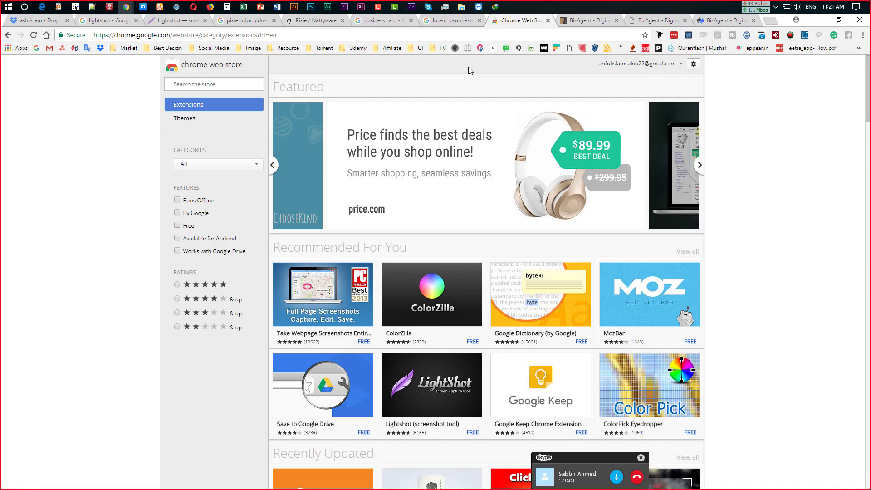
{"action": "left_click", "coordinate": [311, 7]}
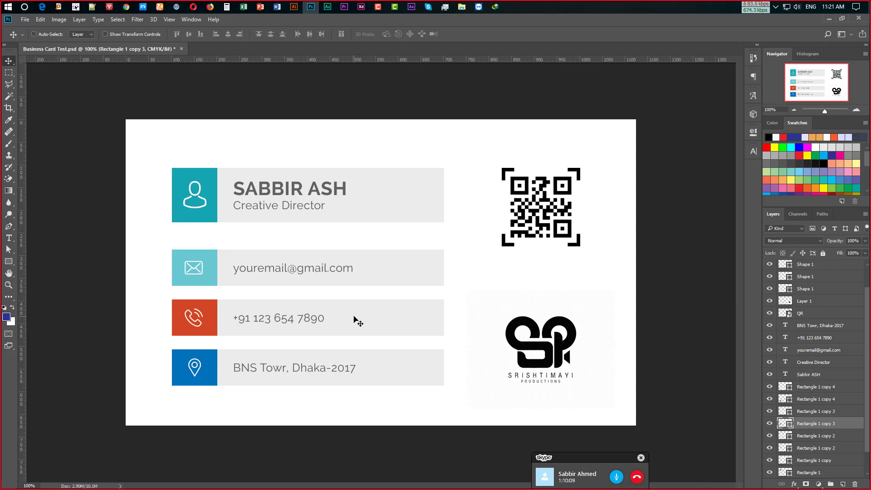
{"action": "key", "text": "ctrl"}
{"action": "key", "text": "ctrl"}
{"action": "mouse_move", "coordinate": [189, 197]}
{"action": "left_mouse_down"}
{"action": "mouse_move", "coordinate": [219, 214]}
{"action": "mouse_move", "coordinate": [200, 195]}
{"action": "left_mouse_up"}
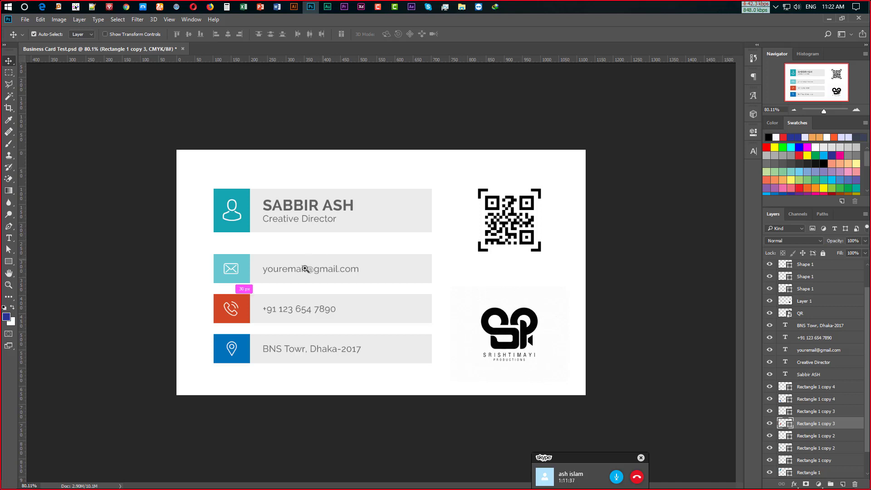
{"action": "key", "text": "ctrl+plus"}
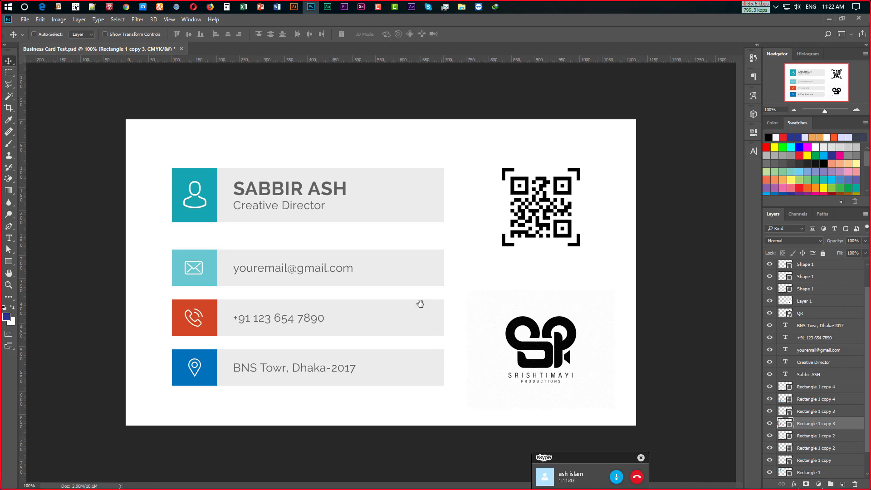
{"action": "key", "text": "ctrl+minus"}
{"action": "key", "text": "ctrl+plus"}
{"action": "key", "text": "ctrl+plus"}
{"action": "scroll", "coordinate": [815, 316], "scroll_direction": "down", "scroll_amount": 1}
{"action": "scroll", "coordinate": [815, 316], "scroll_direction": "up", "scroll_amount": 3}
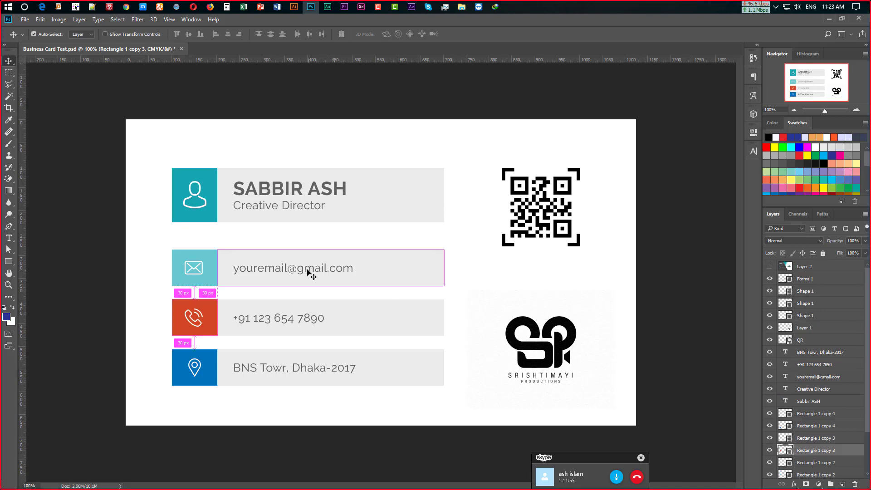
{"action": "left_click", "coordinate": [288, 284], "text": "ctrl"}
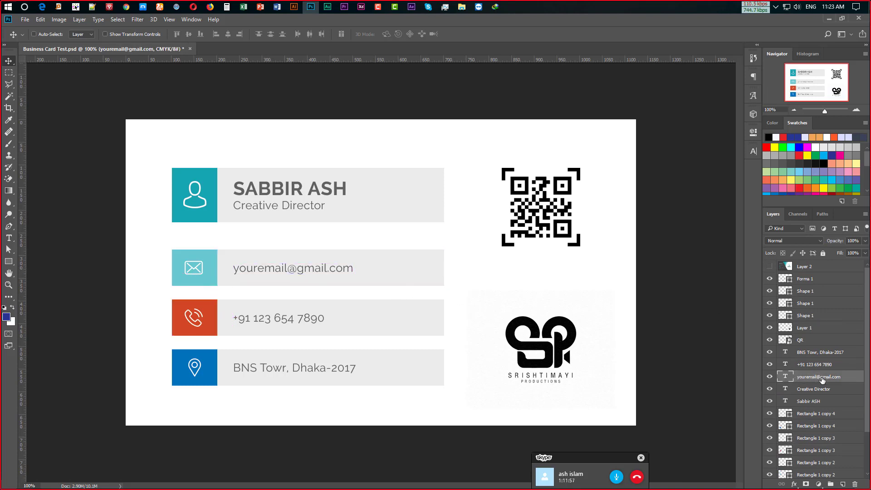
{"action": "left_click_drag", "start_coordinate": [816, 377], "coordinate": [830, 472]}
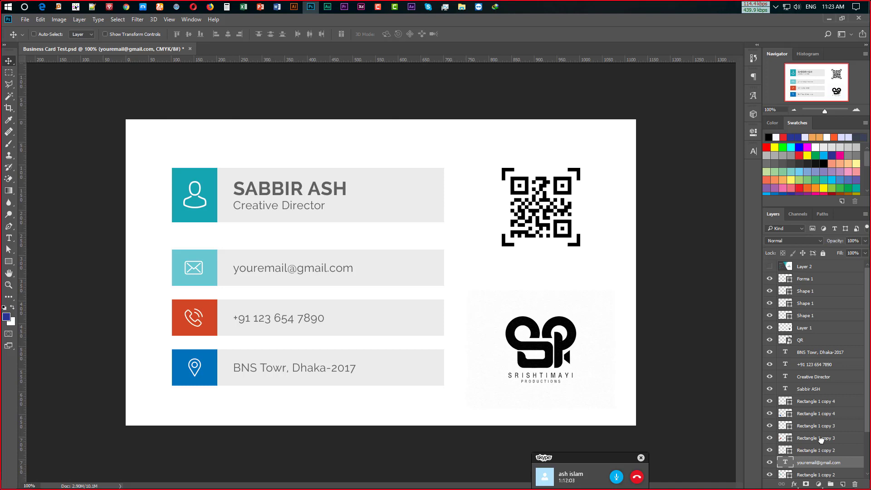
{"action": "scroll", "coordinate": [829, 472], "scroll_direction": "down", "scroll_amount": 3}
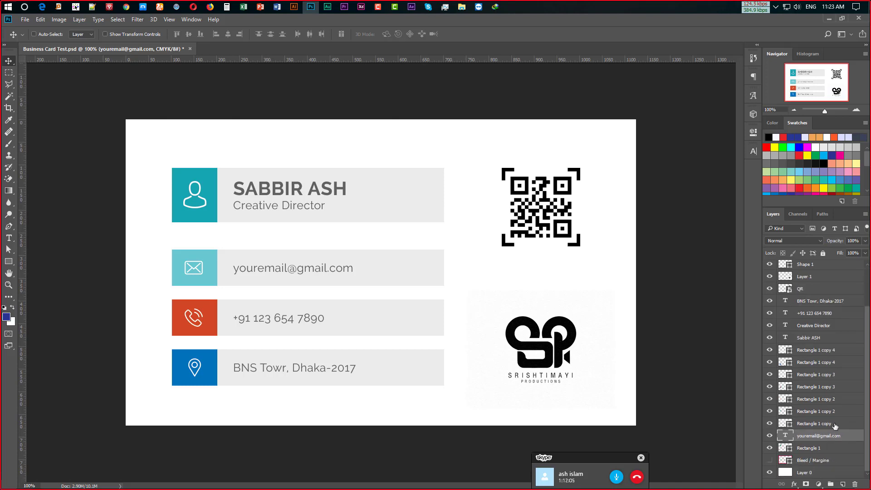
{"action": "key", "text": "ctrl+shift+bracketleft"}
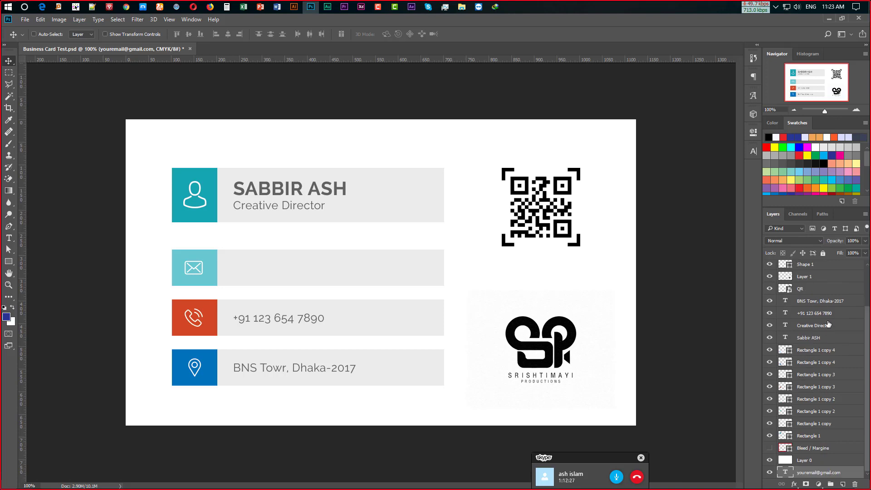
{"action": "scroll", "coordinate": [828, 324], "scroll_direction": "up", "scroll_amount": 2}
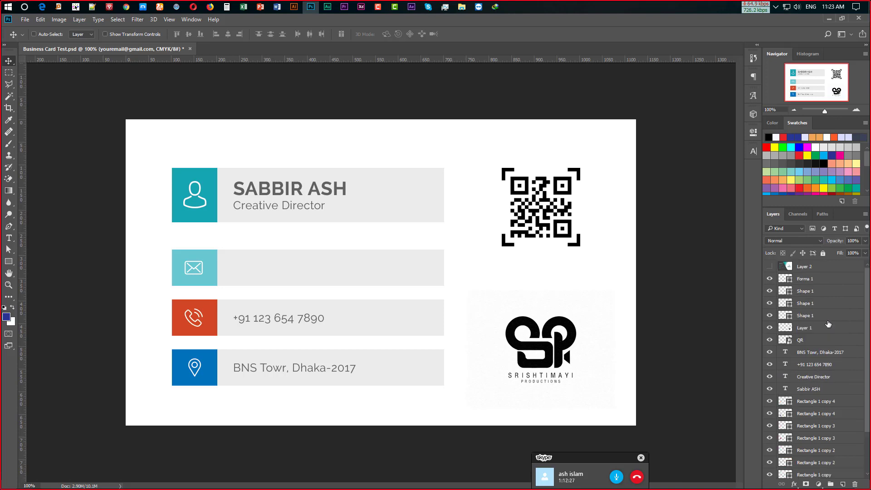
{"action": "left_click", "coordinate": [190, 19]}
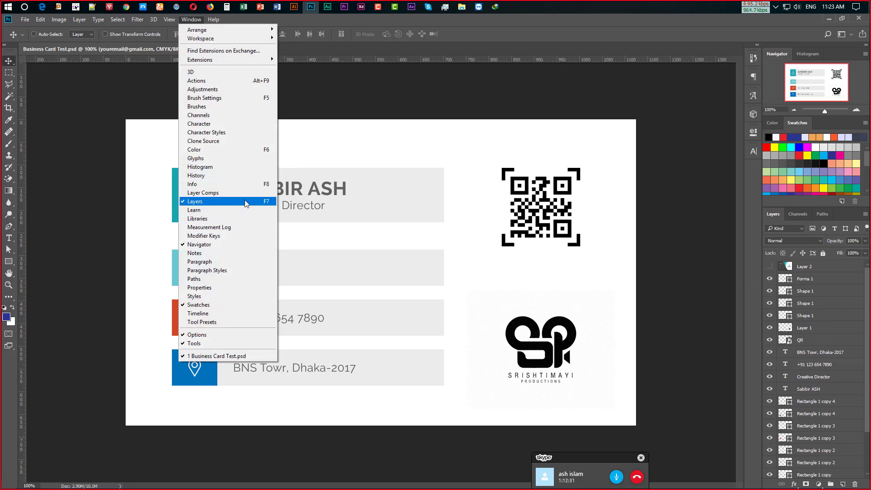
{"action": "left_click", "coordinate": [821, 289]}
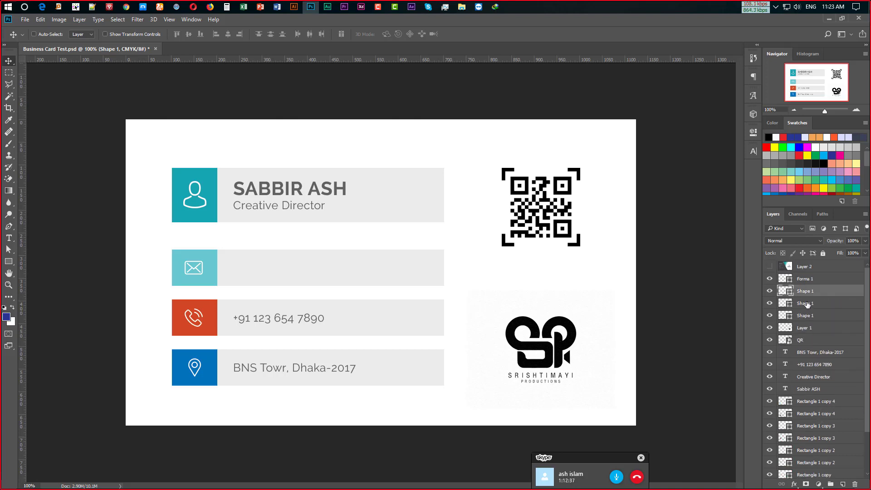
{"action": "scroll", "coordinate": [806, 428], "scroll_direction": "down", "scroll_amount": 1}
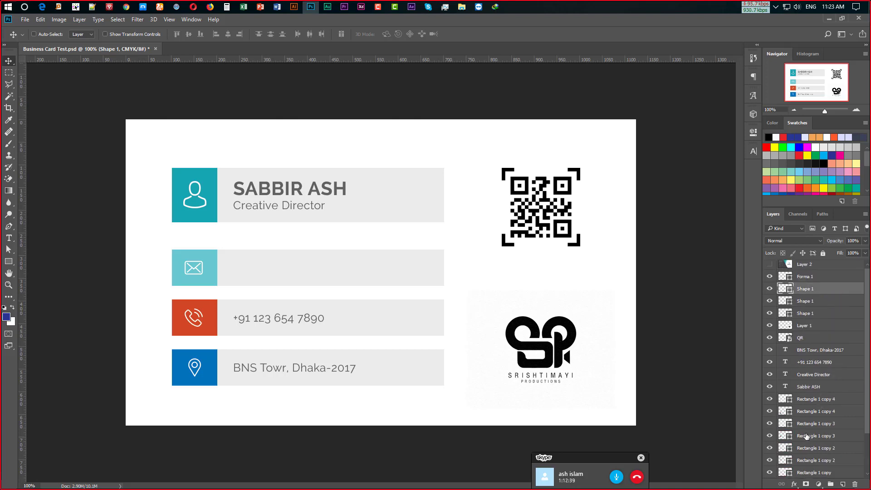
{"action": "left_click", "coordinate": [812, 276]}
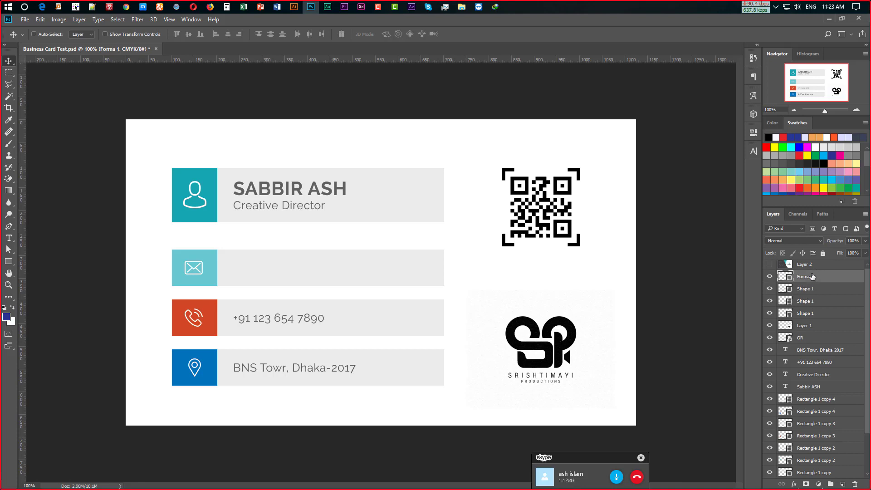
{"action": "scroll", "coordinate": [803, 469], "scroll_direction": "down", "scroll_amount": 3}
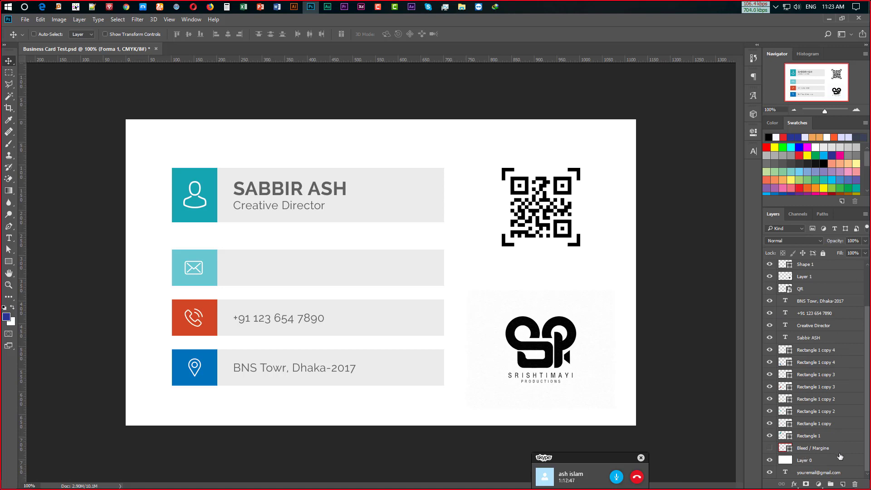
{"action": "left_click", "coordinate": [814, 473]}
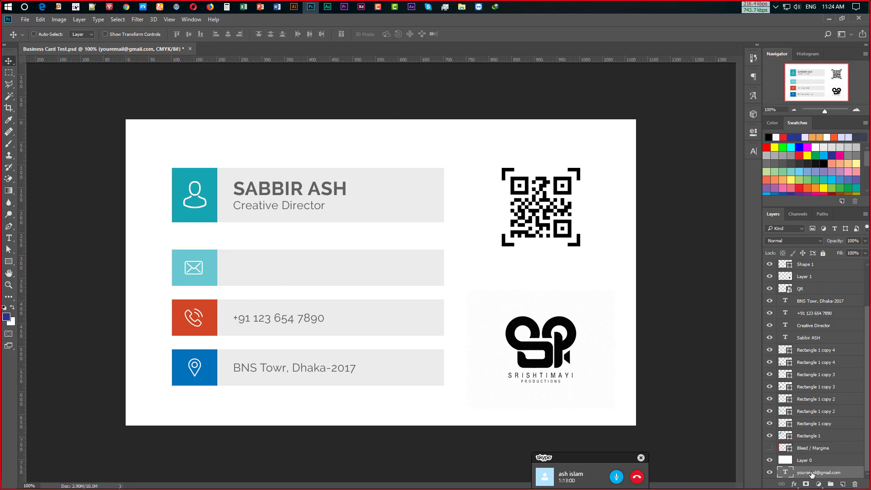
Step: Drag the email layer up the stack and raise it past the address text, QR and Layer 1
{"action": "left_click_drag", "start_coordinate": [811, 474], "coordinate": [799, 323]}
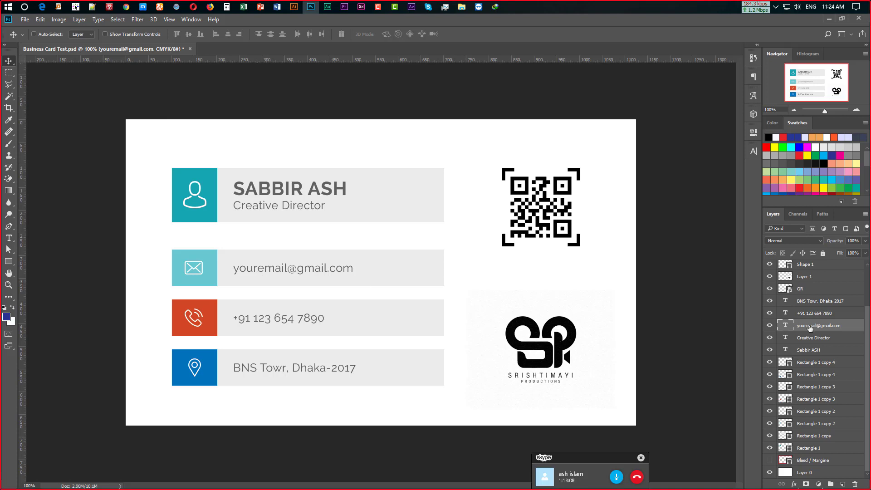
{"action": "mouse_move", "coordinate": [819, 327]}
{"action": "left_mouse_down"}
{"action": "mouse_move", "coordinate": [819, 464]}
{"action": "mouse_move", "coordinate": [816, 307]}
{"action": "left_mouse_up"}
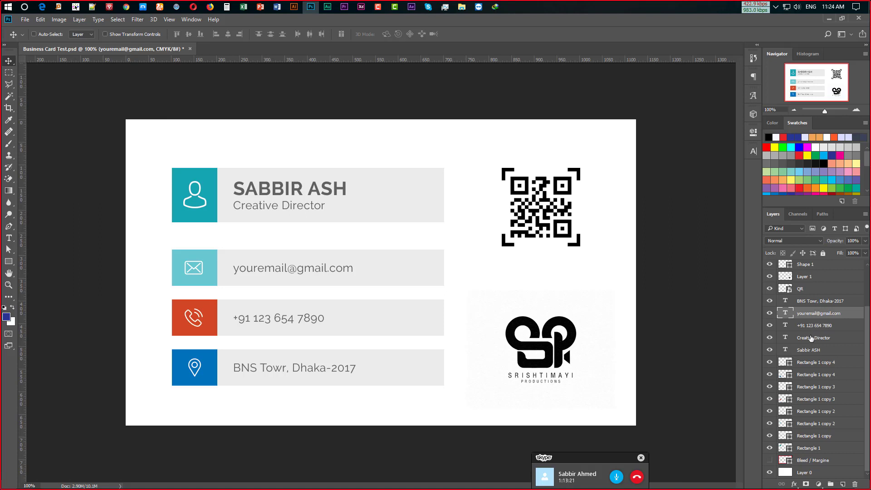
{"action": "key", "text": "ctrl"}
{"action": "key", "text": "ctrl+bracketright"}
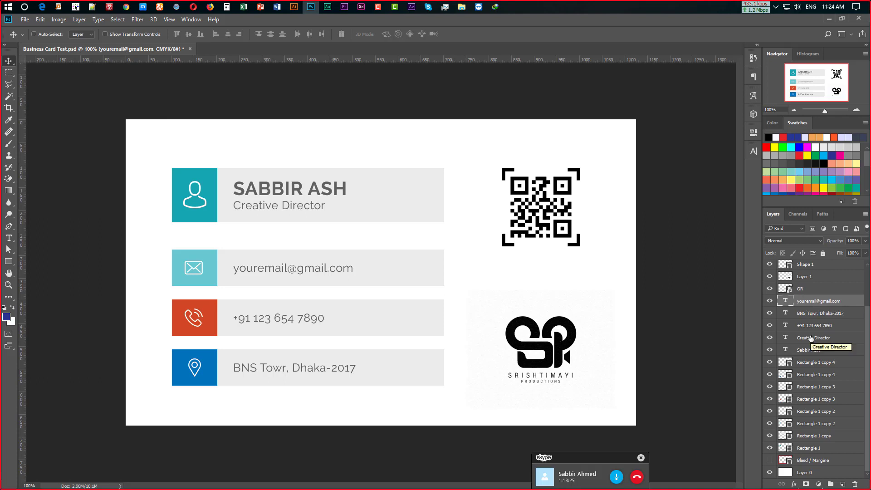
{"action": "key", "text": "ctrl"}
{"action": "key", "text": "ctrl+bracketright"}
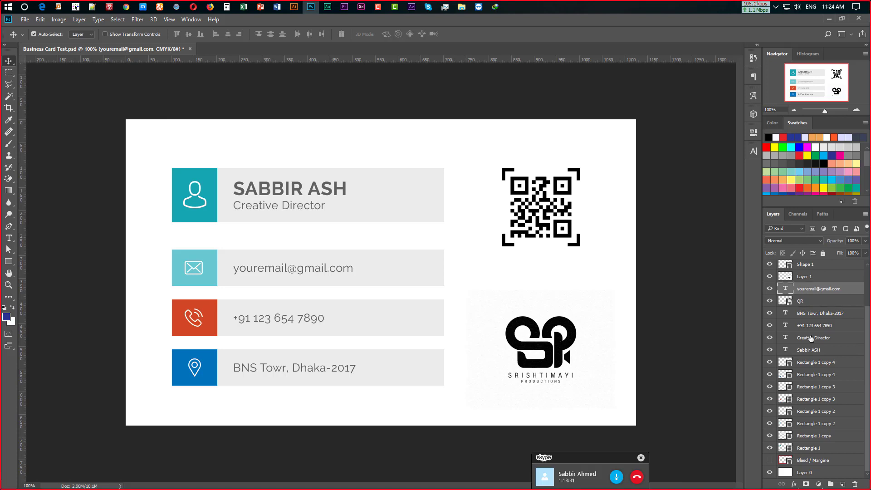
{"action": "key", "text": "ctrl+bracketright"}
{"action": "key", "text": "ctrl+bracketright"}
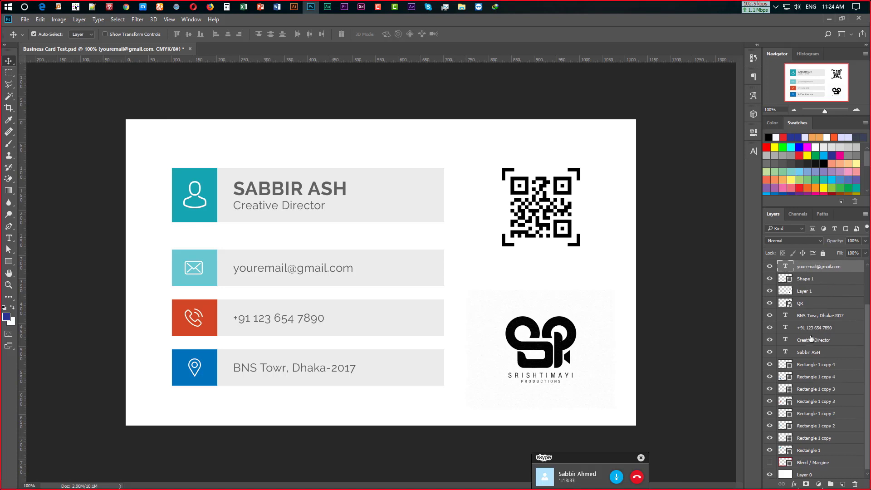
Step: Nudge the email layer down and up until it sits just below the BNS Towr, Dhaka-2017 text
{"action": "key", "text": "ctrl+bracketleft"}
{"action": "key", "text": "ctrl+bracketleft"}
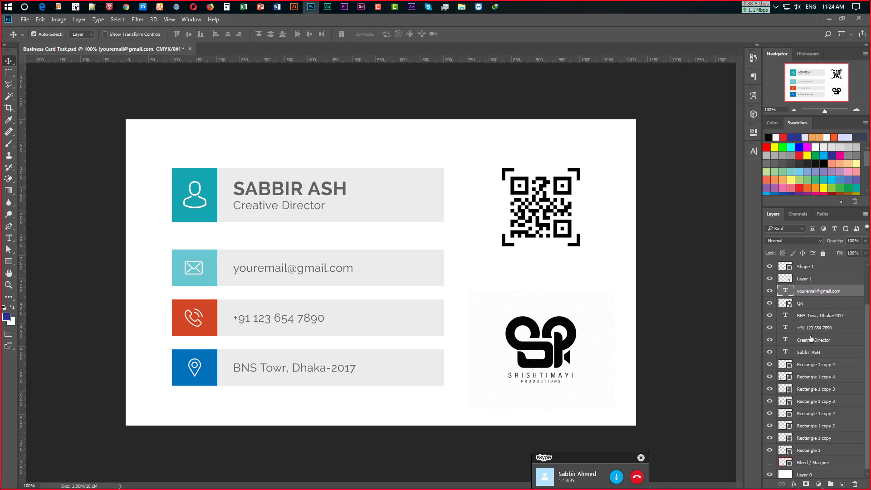
{"action": "key", "text": "ctrl+bracketleft"}
{"action": "key", "text": "ctrl+bracketleft"}
{"action": "key", "text": "ctrl+bracketleft"}
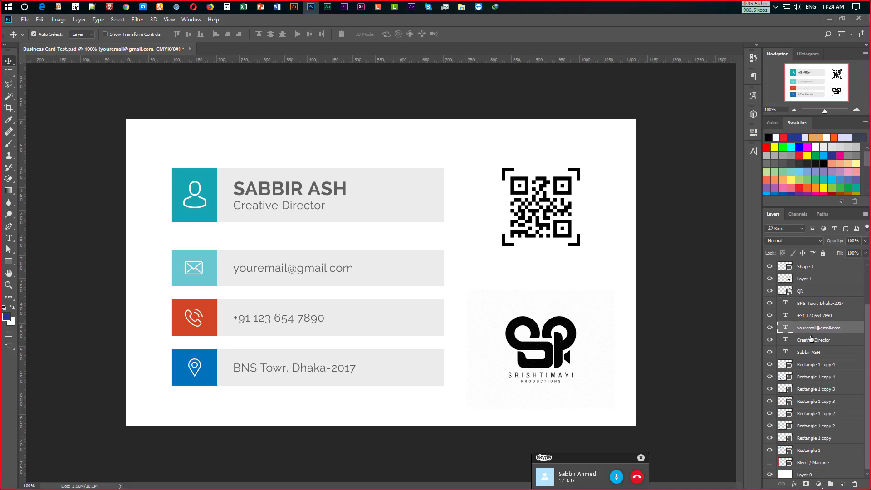
{"action": "key", "text": "ctrl+bracketleft"}
{"action": "key", "text": "ctrl+bracketleft"}
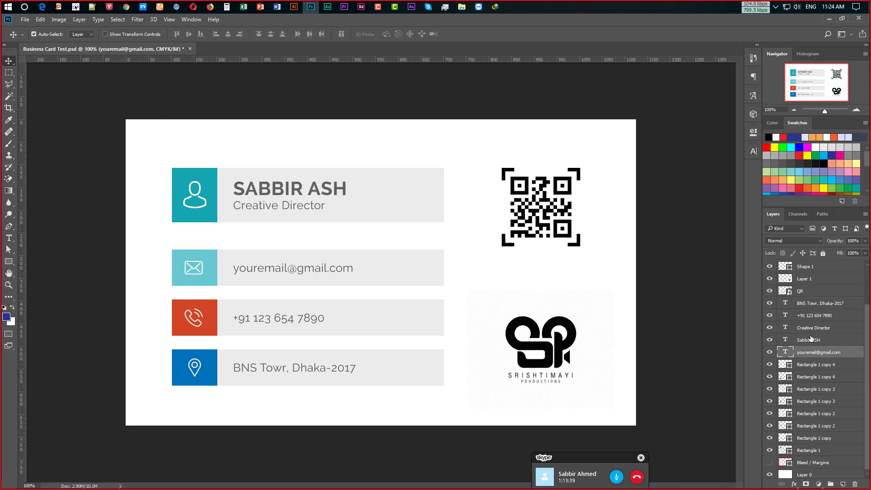
{"action": "key", "text": "ctrl"}
{"action": "key", "text": "ctrl"}
{"action": "key", "text": "ctrl+bracketright"}
{"action": "key", "text": "ctrl+bracketright"}
{"action": "key", "text": "ctrl+bracketright"}
{"action": "key", "text": "ctrl+bracketright"}
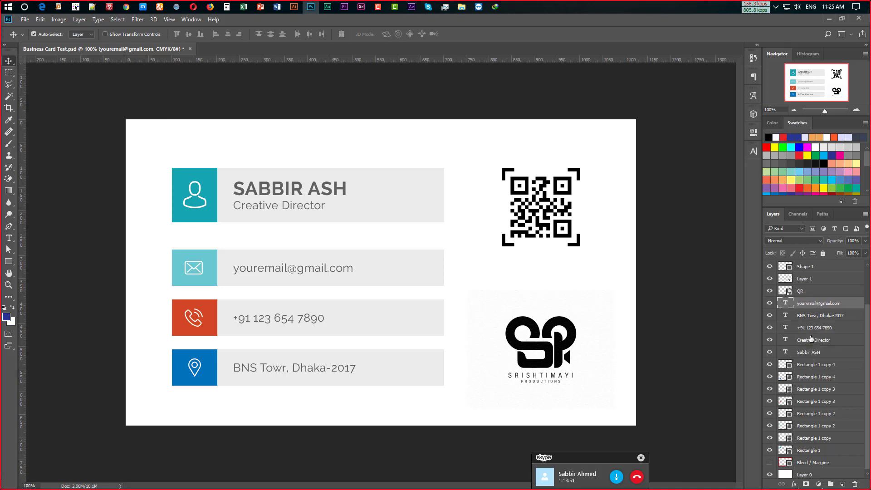
{"action": "key", "text": "ctrl+bracketright"}
{"action": "key", "text": "ctrl+bracketleft"}
{"action": "key", "text": "ctrl+bracketleft"}
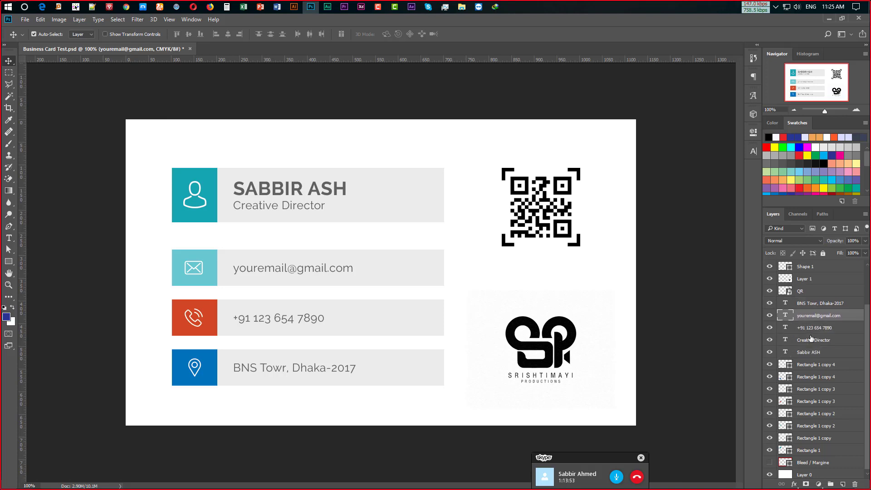
{"action": "key", "text": "ctrl"}
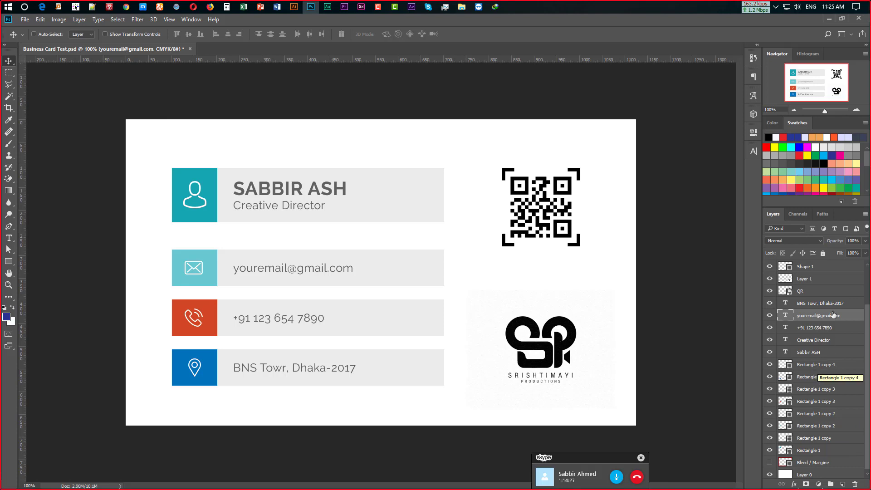
Step: Move the email layer under Rectangle 1 copy 2, toggle it front and back, ending at the bottom
{"action": "left_click_drag", "start_coordinate": [833, 322], "coordinate": [838, 426]}
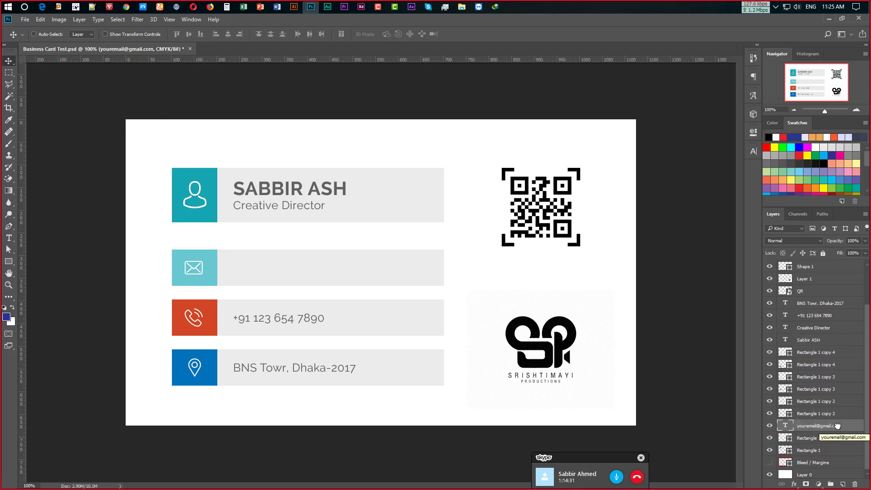
{"action": "key", "text": "ctrl"}
{"action": "key", "text": "ctrl+shift+bracketright"}
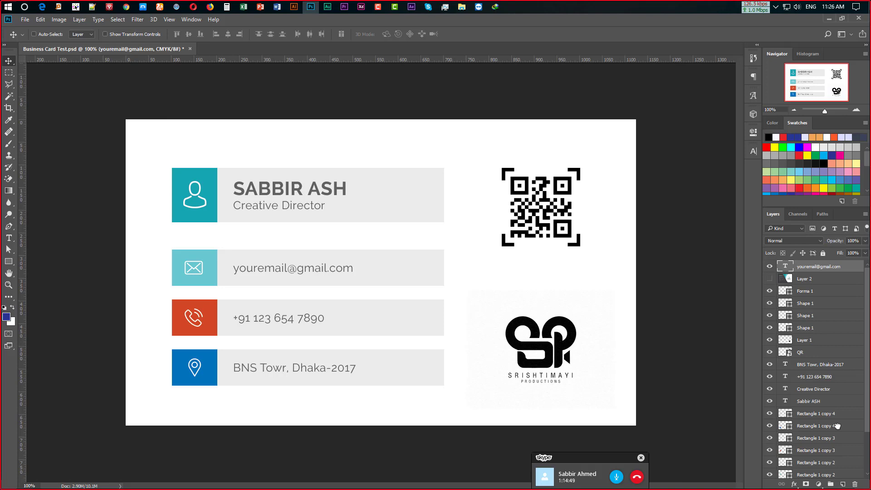
{"action": "key", "text": "ctrl"}
{"action": "key", "text": "ctrl+shift+bracketleft"}
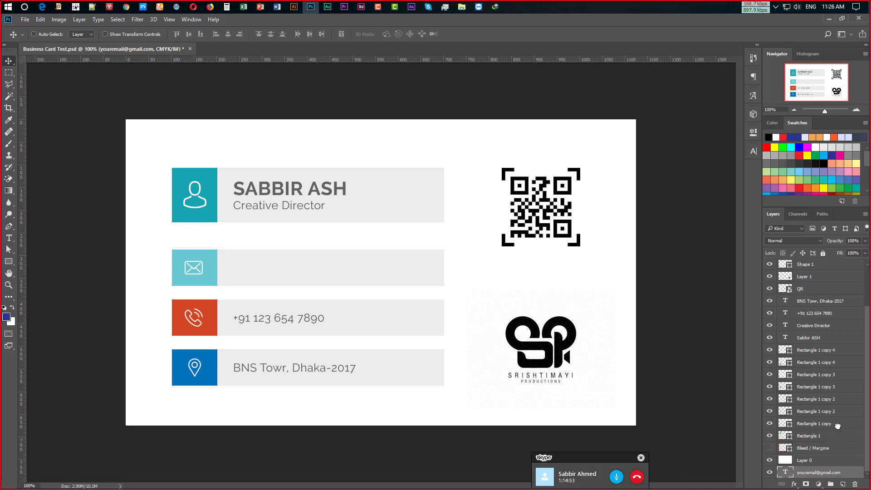
{"action": "key", "text": "ctrl"}
{"action": "key", "text": "ctrl+shift+bracketright"}
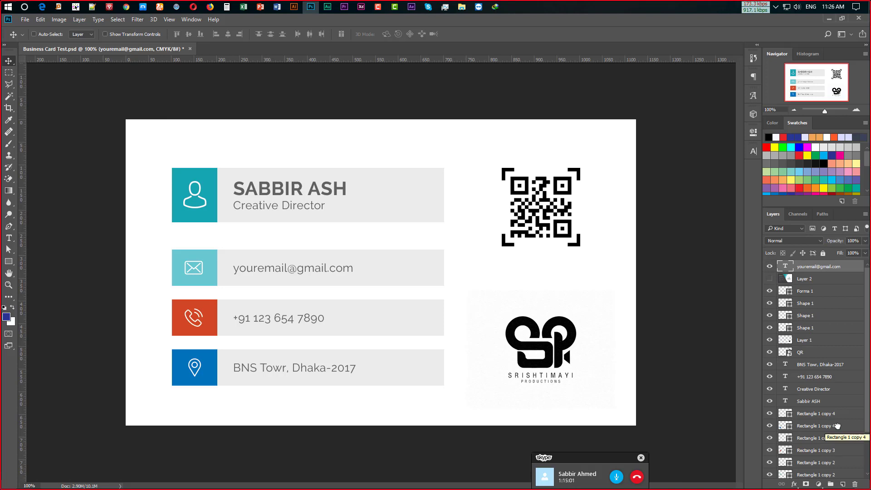
{"action": "key", "text": "ctrl+shift+bracketleft"}
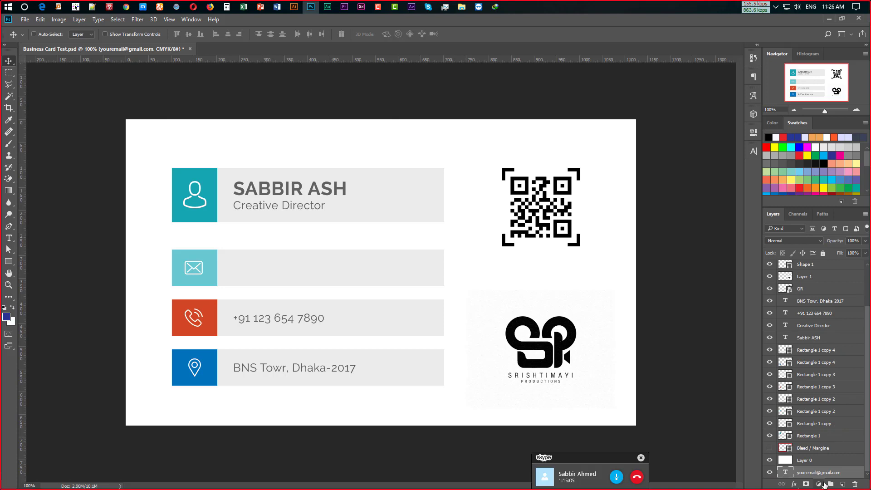
Step: Place the email layer above Layer 0, then select the grey email bar and send it to the bottom
{"action": "left_click_drag", "start_coordinate": [819, 473], "coordinate": [816, 454]}
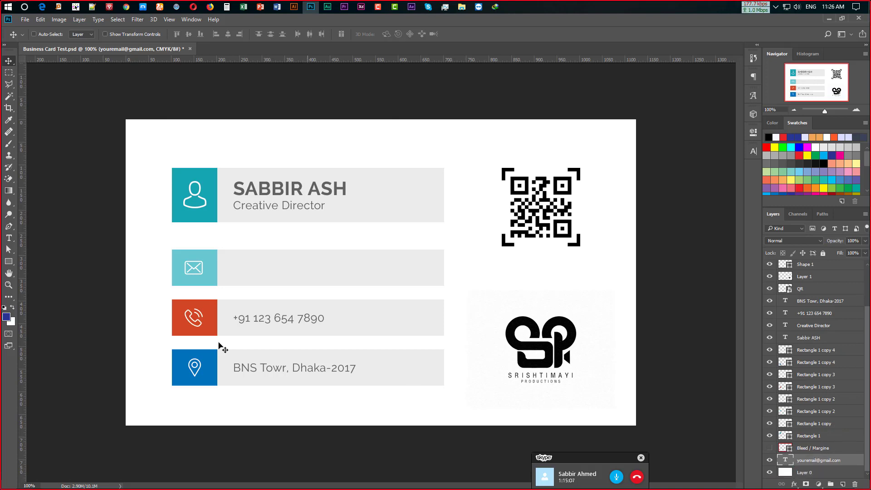
{"action": "left_click_drag", "start_coordinate": [328, 274], "coordinate": [381, 281]}
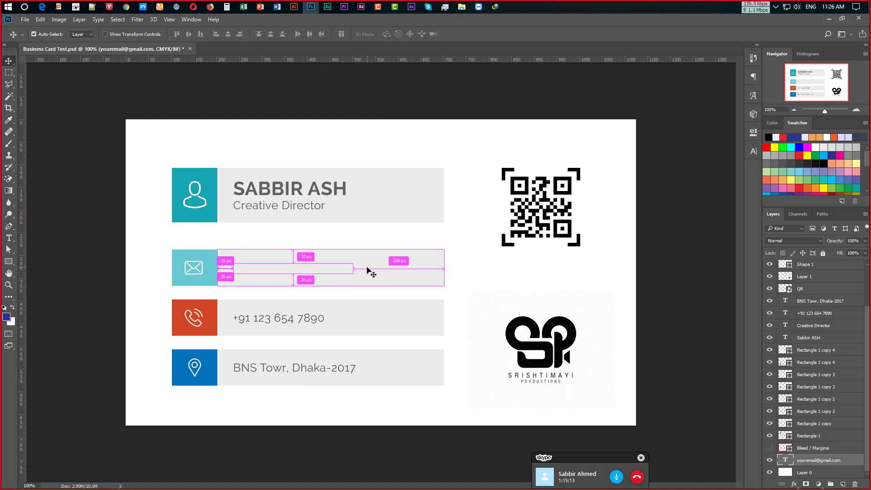
{"action": "left_click", "coordinate": [368, 270], "text": "ctrl"}
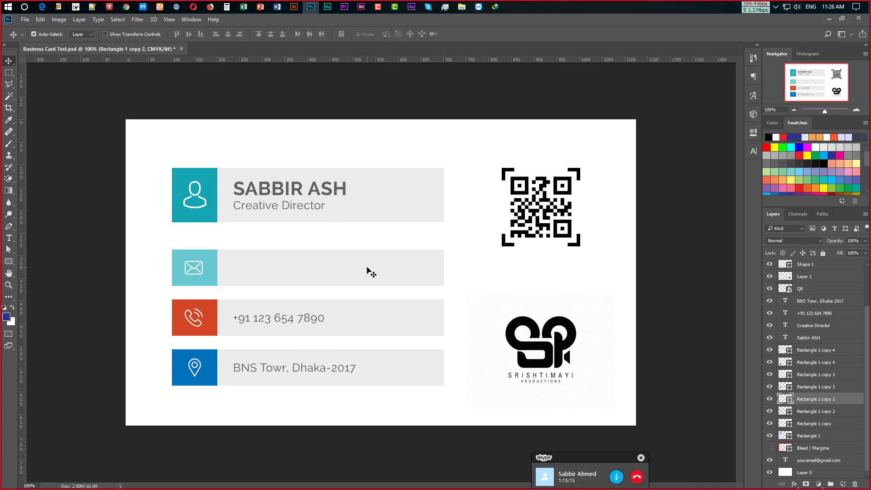
{"action": "key", "text": "ctrl+shift+bracketleft"}
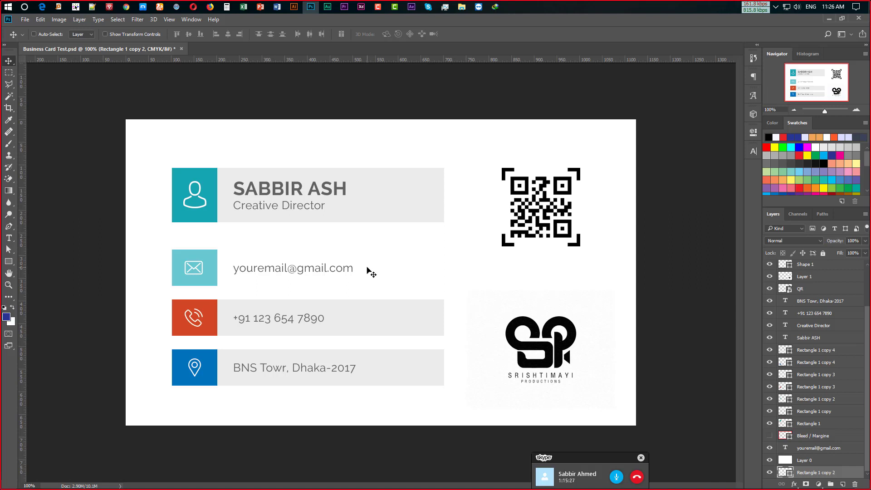
Step: Settle the grey bar just above the Layer 0 background, beneath the email text
{"action": "key", "text": "ctrl+bracketright"}
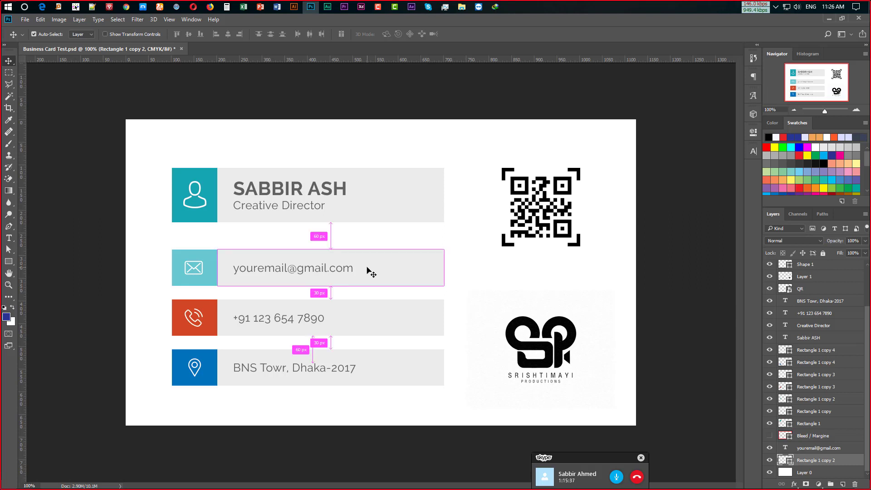
{"action": "key", "text": "ctrl+bracketleft"}
{"action": "key", "text": "ctrl+z"}
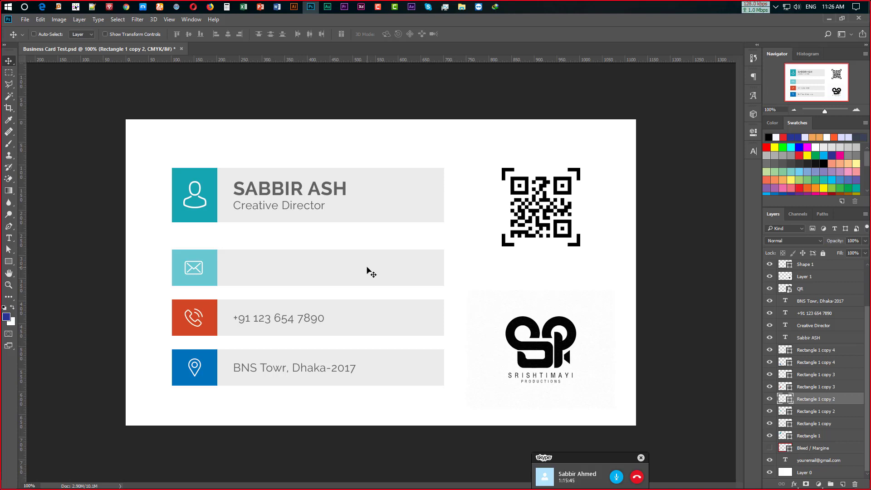
{"action": "key", "text": "ctrl"}
{"action": "key", "text": "ctrl"}
{"action": "key", "text": "ctrl+shift+bracketleft"}
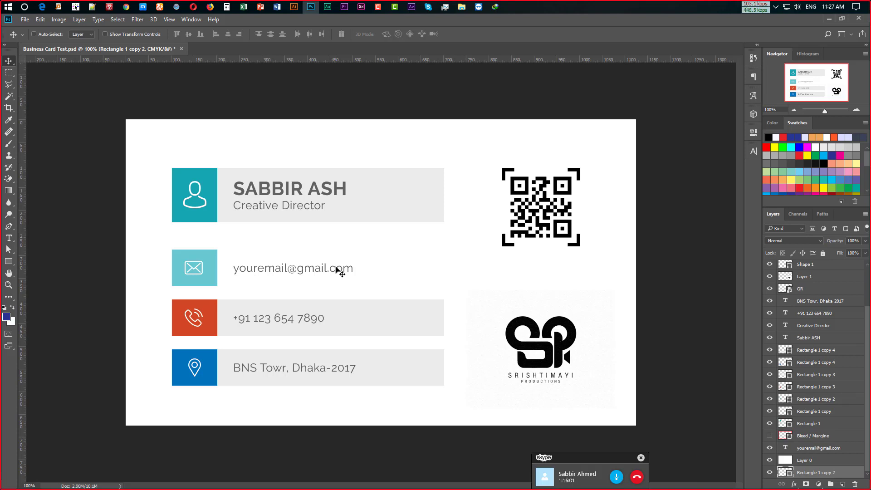
{"action": "key", "text": "ctrl+bracketright"}
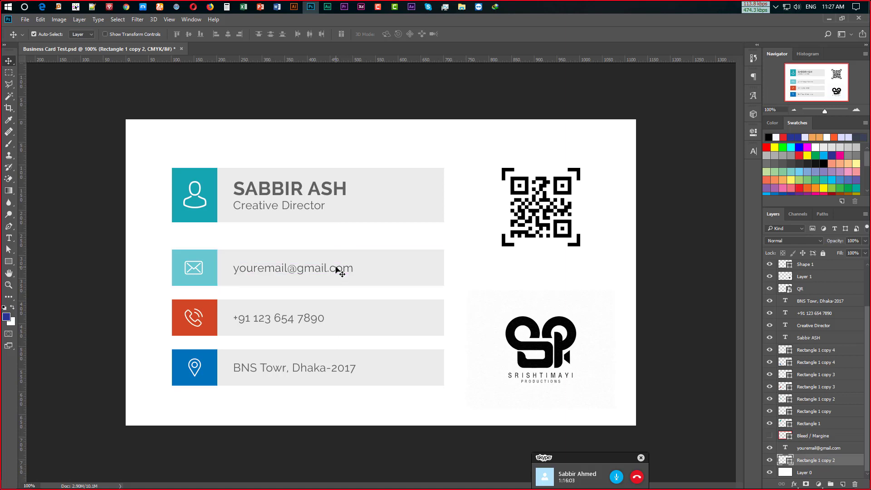
{"action": "key", "text": "ctrl"}
{"action": "key", "text": "ctrl"}
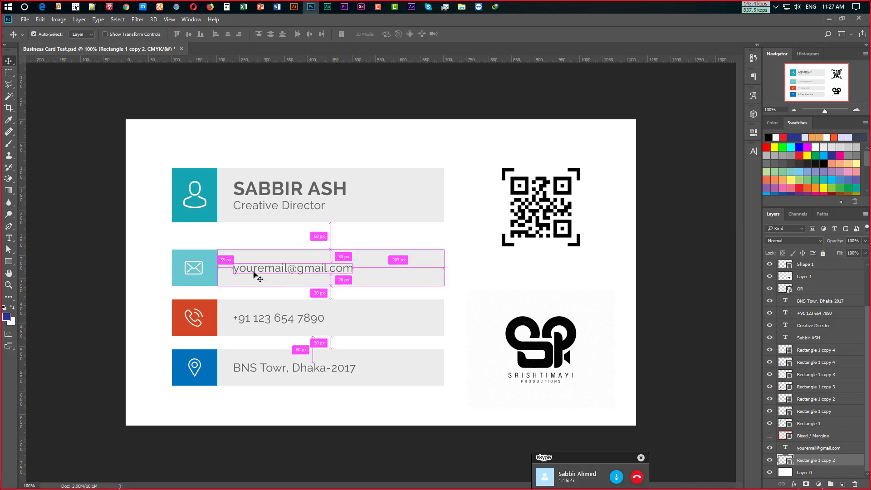
Step: Click through the Shape 1 layers and hide one to find the teal box's person icon layer
{"action": "left_click", "coordinate": [206, 281]}
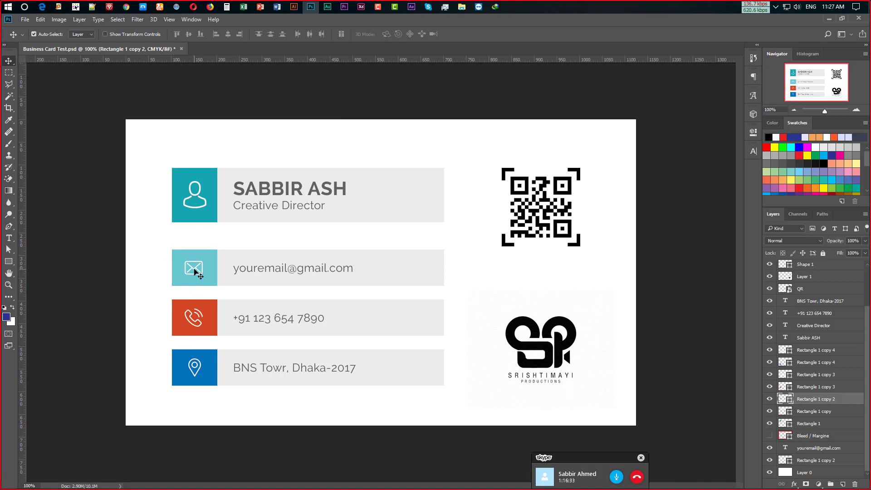
{"action": "left_click", "coordinate": [196, 271], "text": "ctrl"}
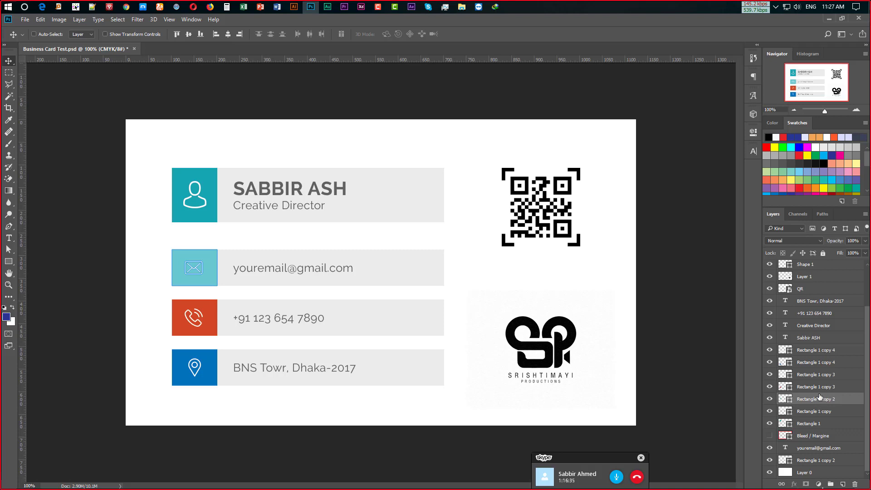
{"action": "scroll", "coordinate": [812, 363], "scroll_direction": "up", "scroll_amount": 4}
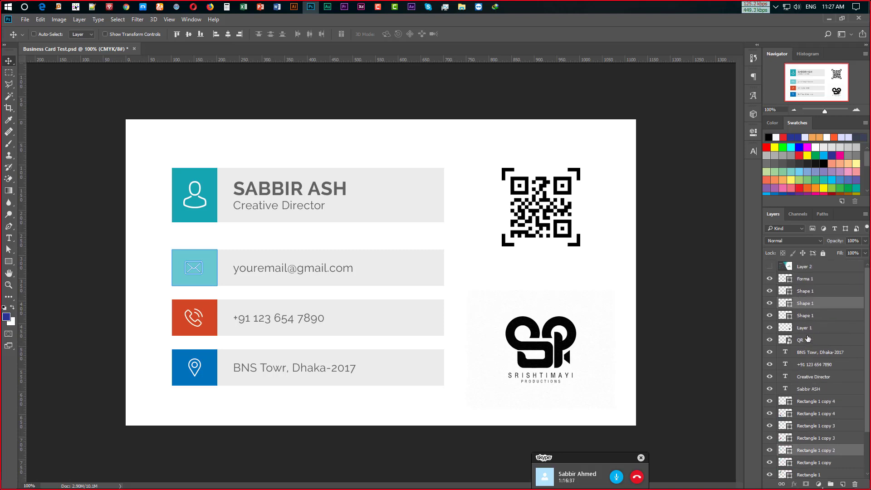
{"action": "left_click", "coordinate": [828, 304]}
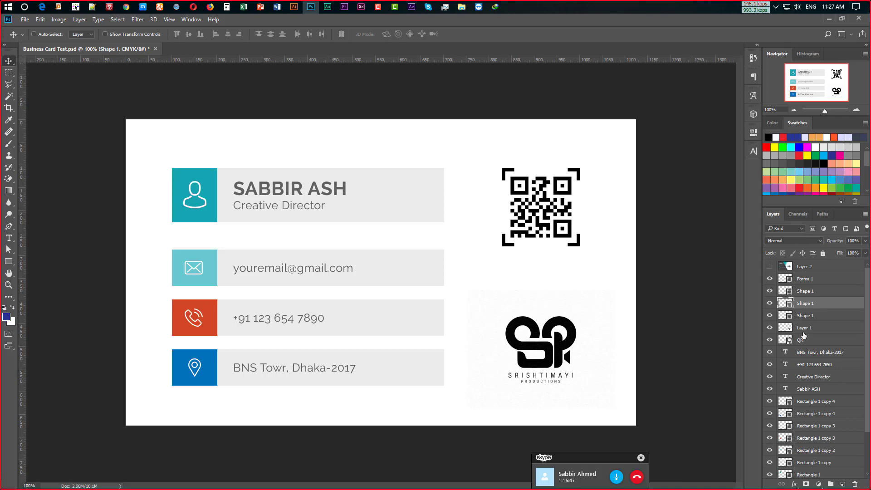
{"action": "left_click", "coordinate": [202, 220], "text": "ctrl"}
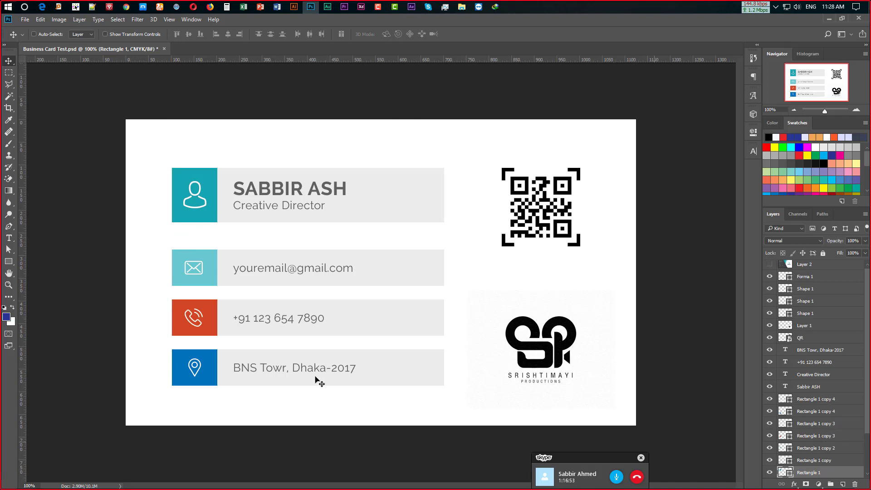
{"action": "key", "text": "ctrl"}
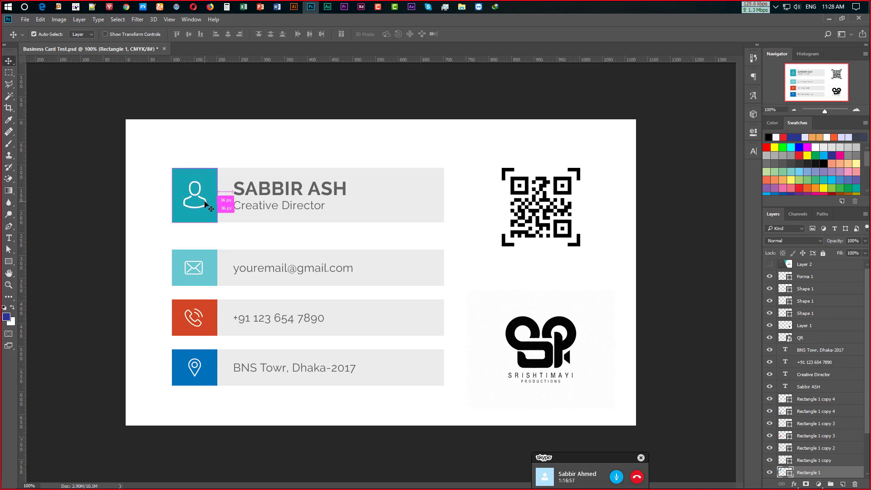
{"action": "left_click", "coordinate": [207, 205], "text": "ctrl"}
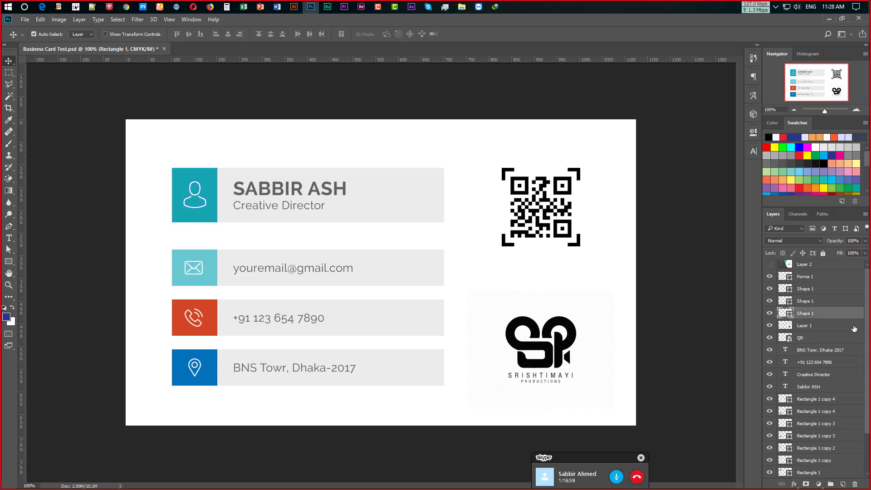
{"action": "left_click", "coordinate": [770, 313]}
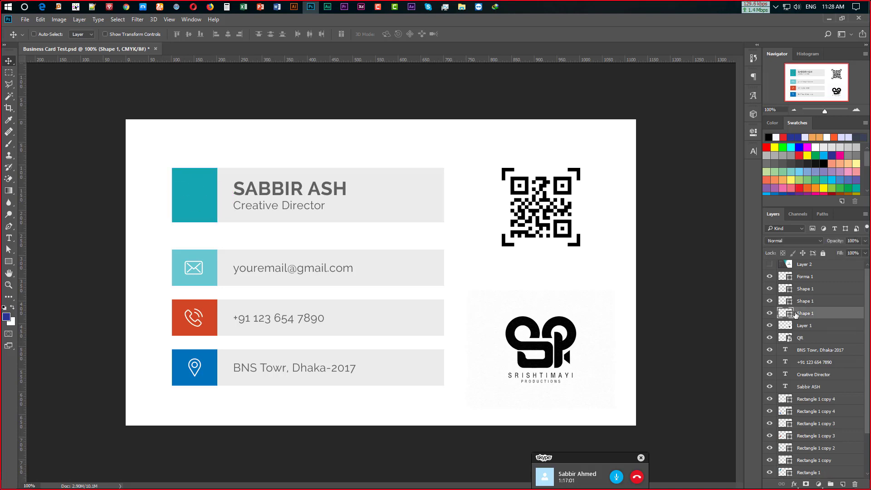
Step: Rename the person icon's Shape 1 layer to 'user icon'
{"action": "double_click", "coordinate": [804, 313]}
{"action": "type", "text": "user icon"}
{"action": "key", "text": "Return"}
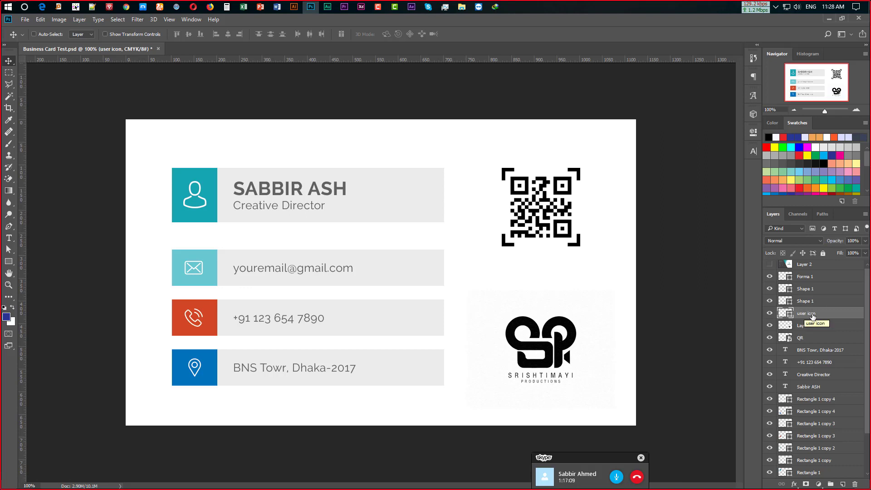
Step: Centre the user icon inside the teal Rectangle 1 box using the spacing guides
{"action": "key", "text": "ctrl"}
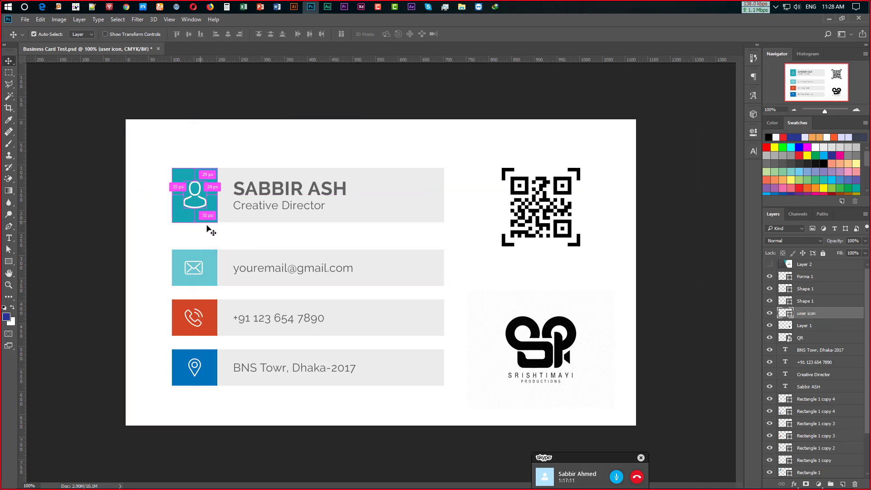
{"action": "left_click", "coordinate": [207, 220], "text": "ctrl"}
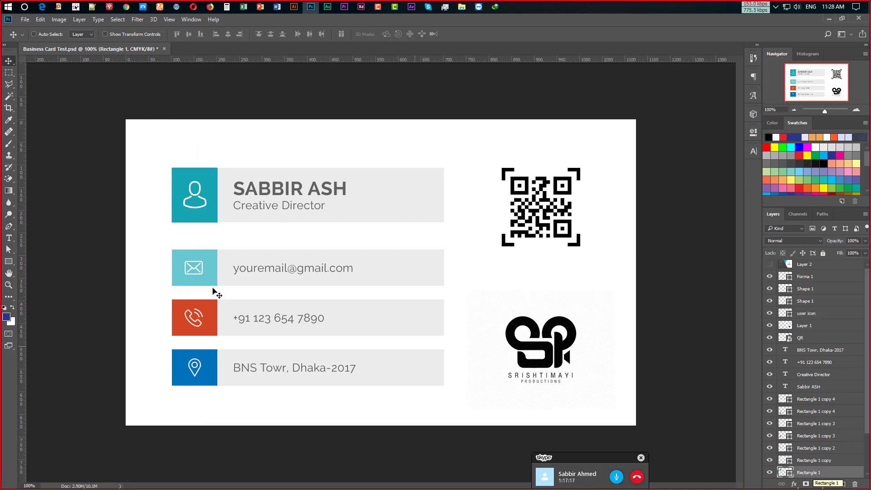
{"action": "key", "text": "ctrl"}
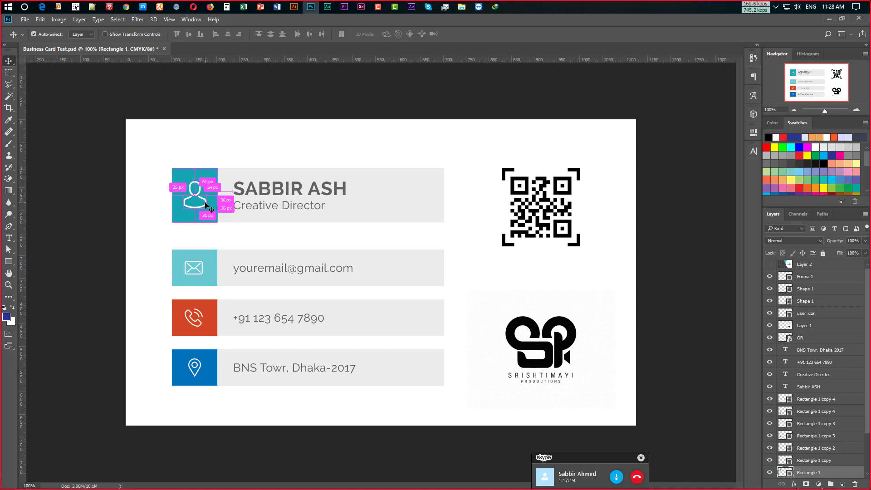
{"action": "left_click", "coordinate": [204, 204]}
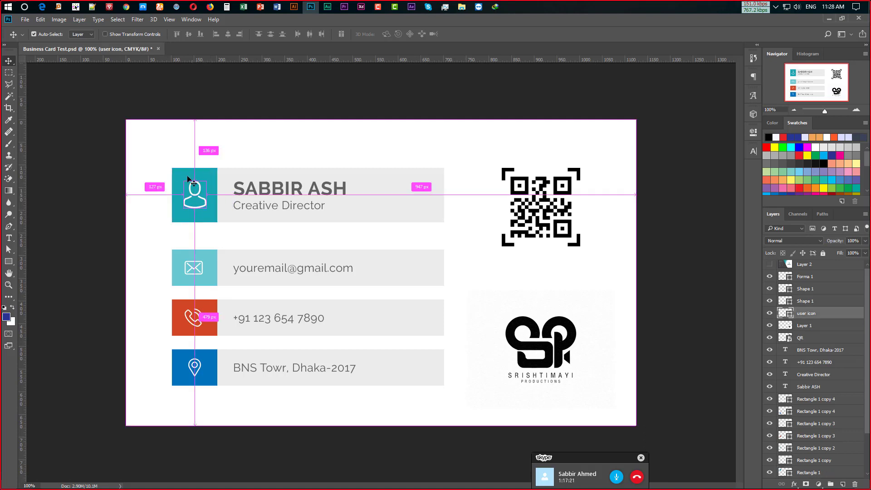
{"action": "left_click_drag", "start_coordinate": [218, 196], "coordinate": [194, 210]}
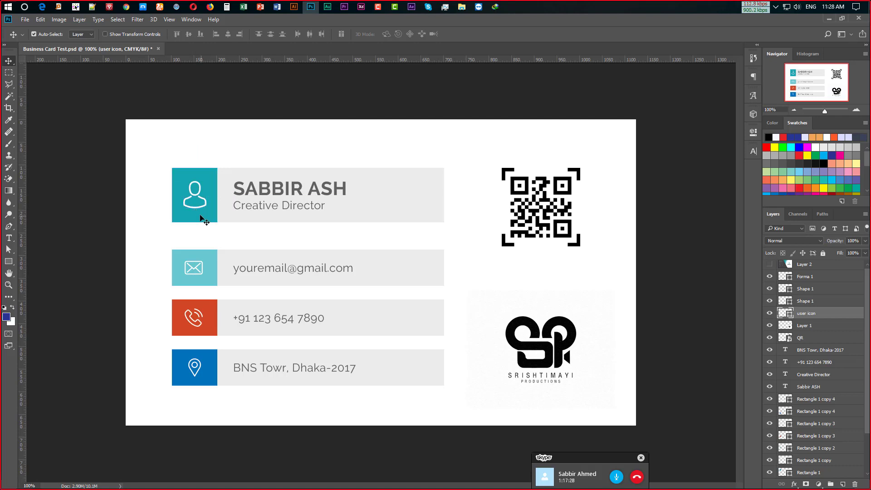
{"action": "left_click", "coordinate": [207, 218]}
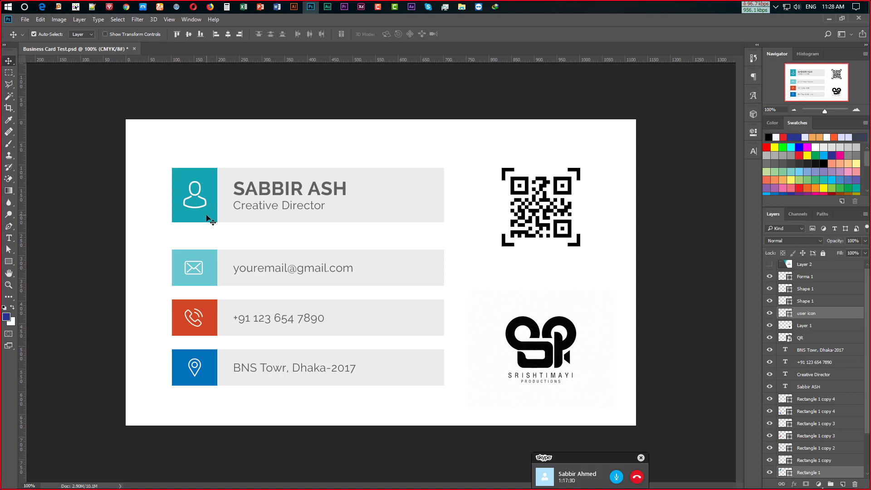
{"action": "key", "text": "ctrl"}
{"action": "scroll", "coordinate": [822, 307], "scroll_direction": "down", "scroll_amount": 1}
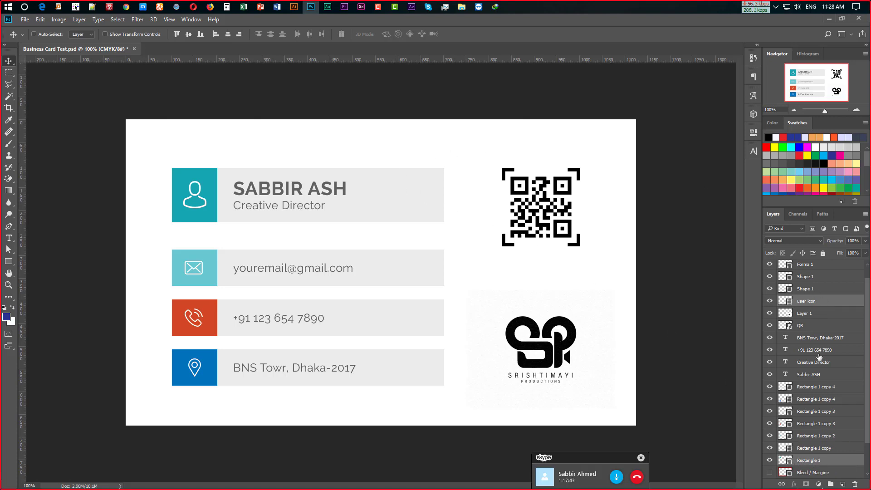
{"action": "key", "text": "ctrl"}
{"action": "left_click", "coordinate": [667, 254]}
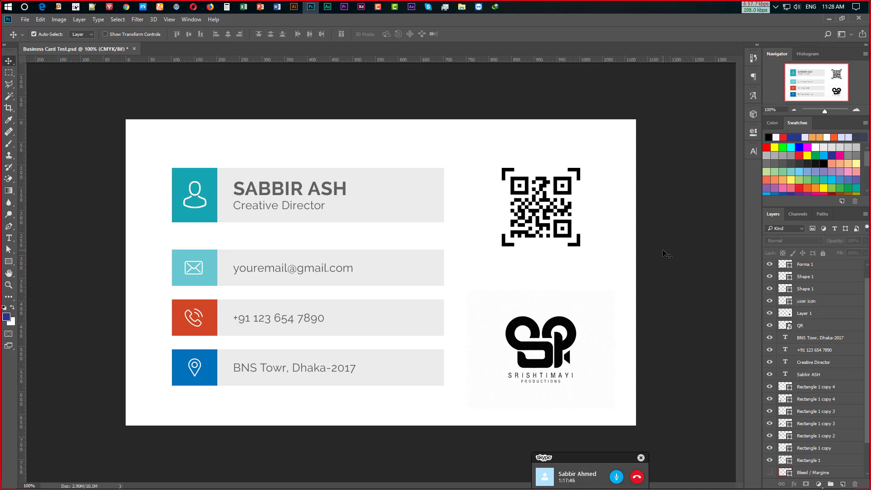
{"action": "left_click", "coordinate": [199, 209]}
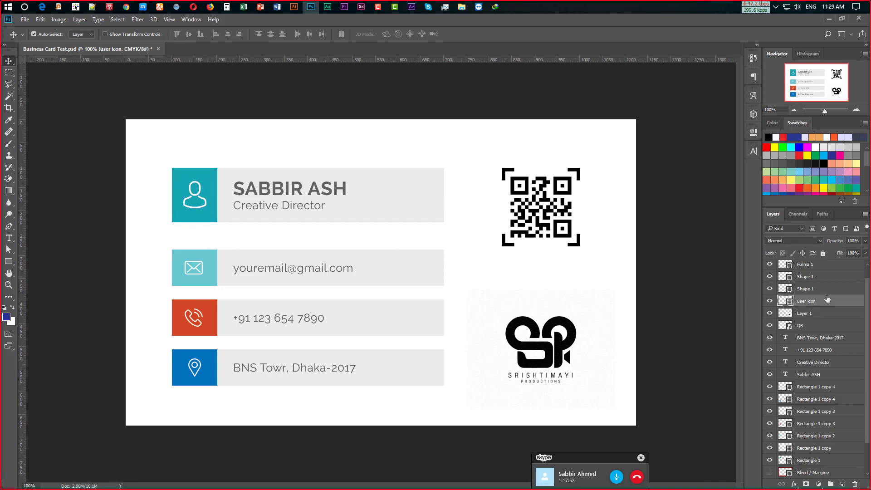
{"action": "key", "text": "ctrl"}
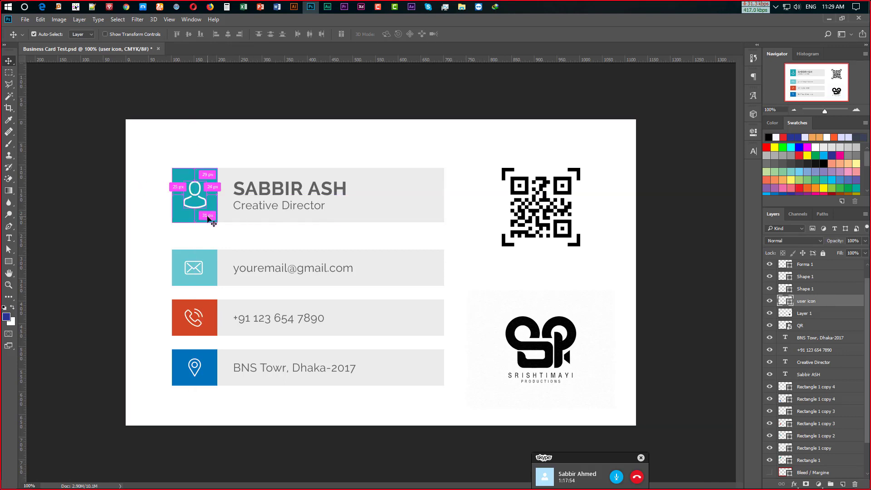
{"action": "left_click", "coordinate": [208, 220]}
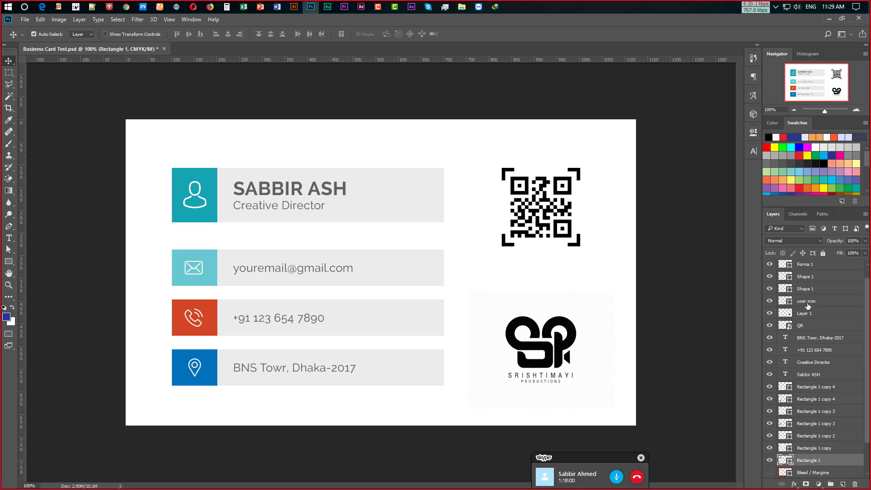
{"action": "left_click", "coordinate": [198, 210], "text": "ctrl+shift"}
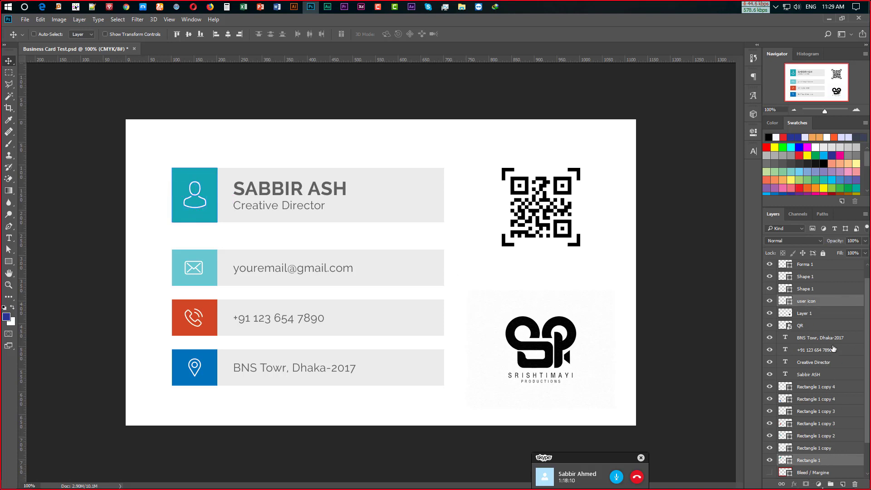
{"action": "key", "text": "ctrl"}
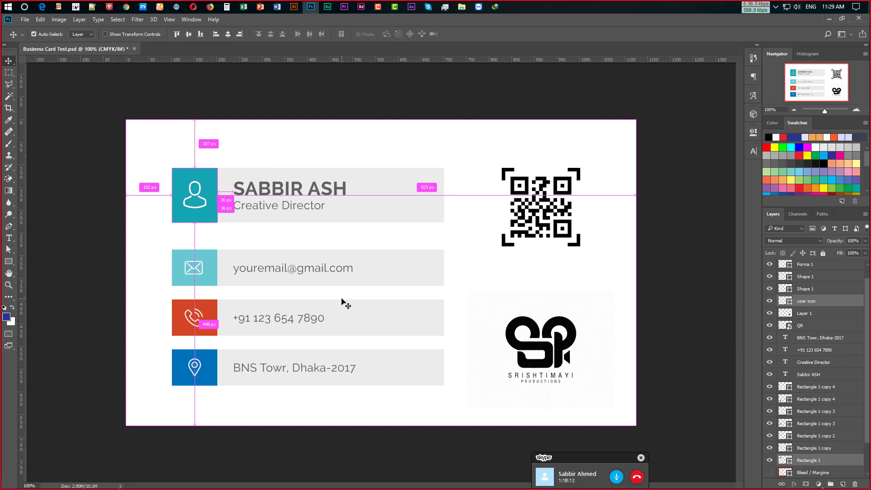
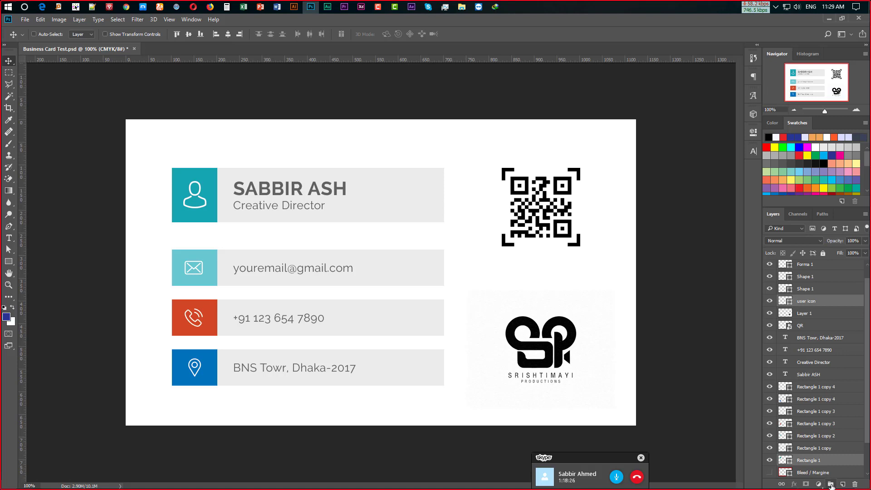
Step: Group the user icon and its teal square, check its visibility, and name the group 'name icon'
{"action": "left_click", "coordinate": [831, 486]}
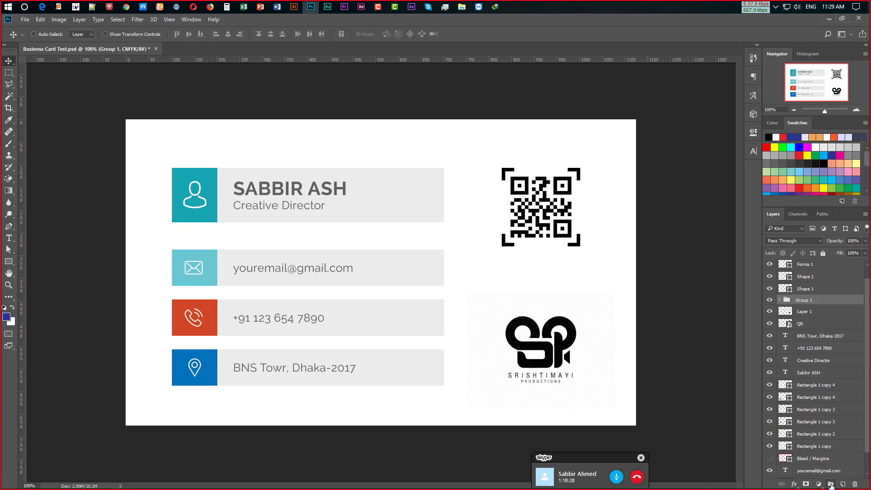
{"action": "left_click", "coordinate": [770, 300]}
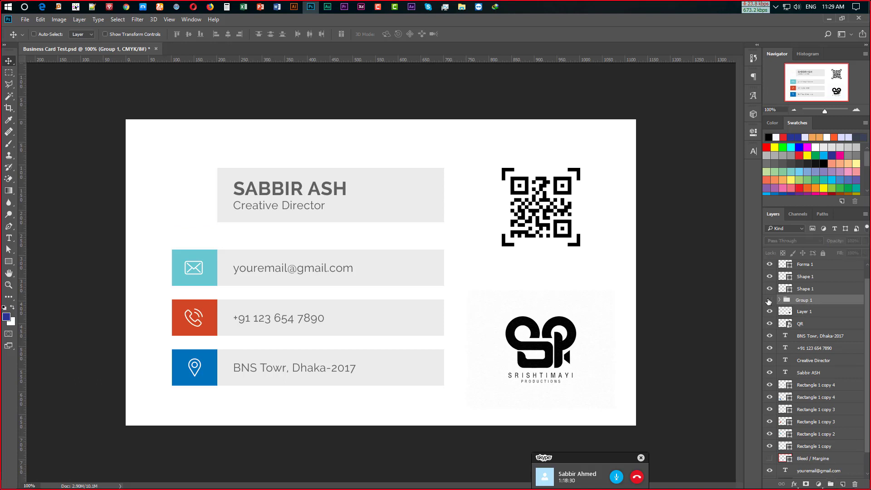
{"action": "left_click", "coordinate": [770, 300]}
{"action": "left_click", "coordinate": [769, 300]}
{"action": "left_click", "coordinate": [769, 300]}
{"action": "left_click", "coordinate": [770, 300]}
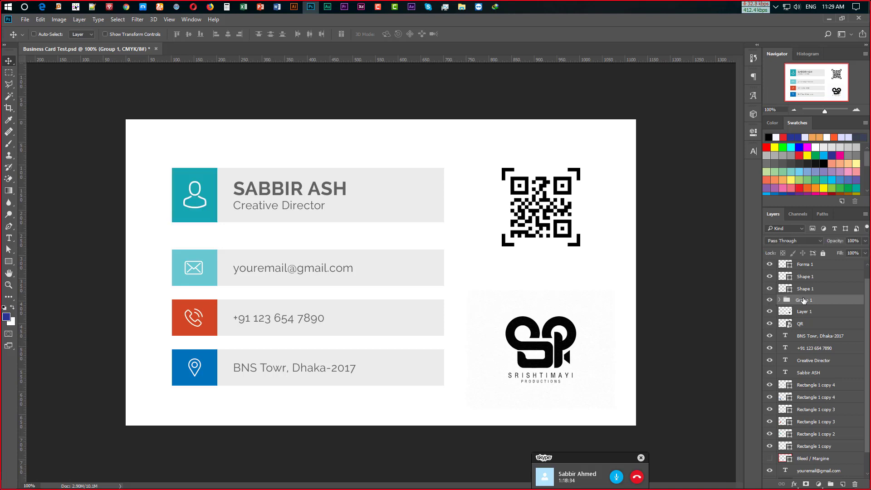
{"action": "double_click", "coordinate": [804, 300]}
{"action": "type", "text": "icon"}
{"action": "key", "text": "Return"}
{"action": "key", "text": "ctrl"}
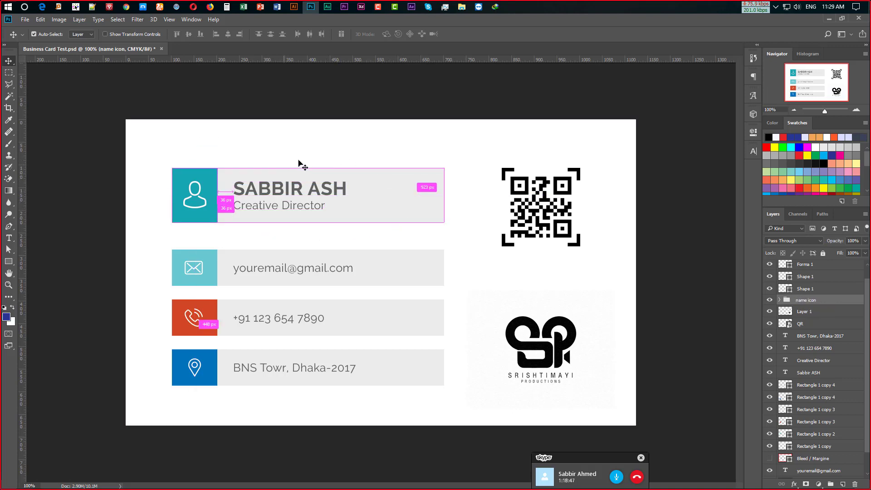
Step: Try selecting the name, title and grey bar on the canvas, then clear the selection
{"action": "left_click", "coordinate": [331, 188], "text": "ctrl"}
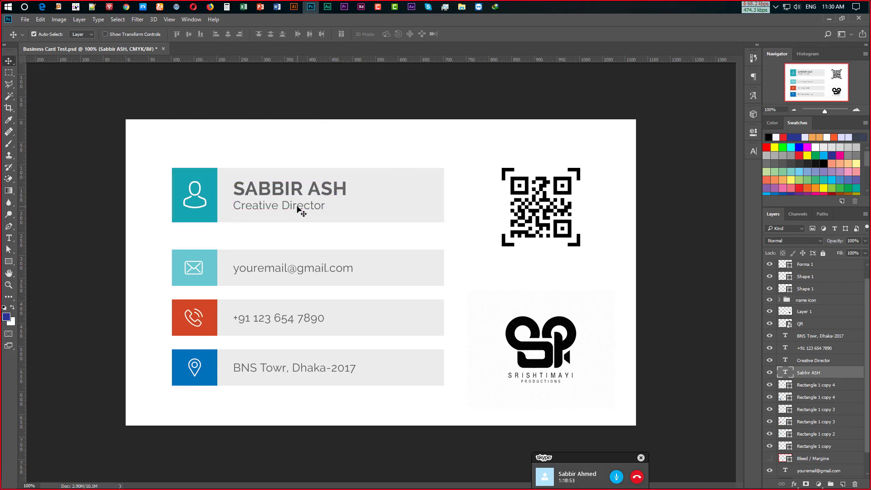
{"action": "left_click", "coordinate": [297, 208], "text": "shift"}
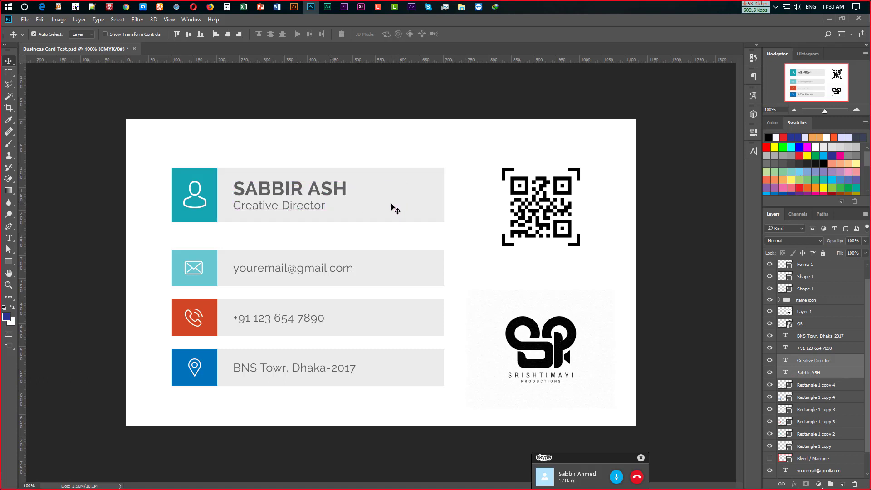
{"action": "left_click", "coordinate": [391, 205], "text": "shift"}
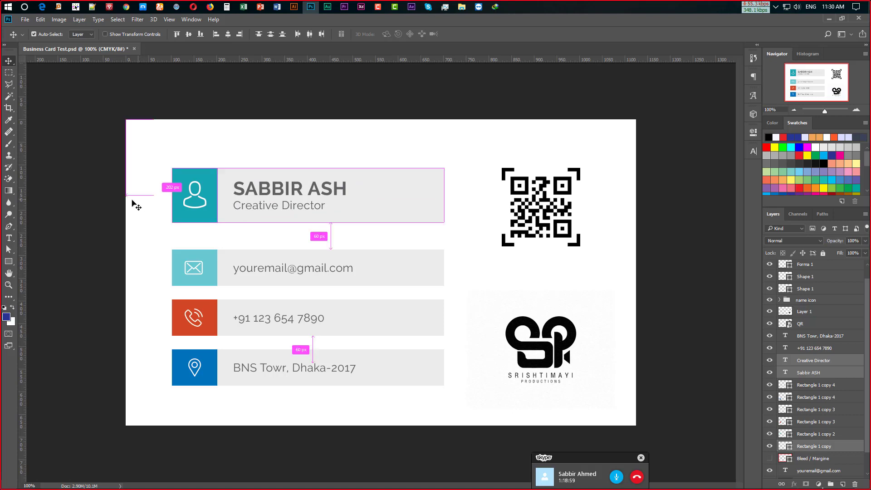
{"action": "left_click", "coordinate": [87, 204], "text": "ctrl"}
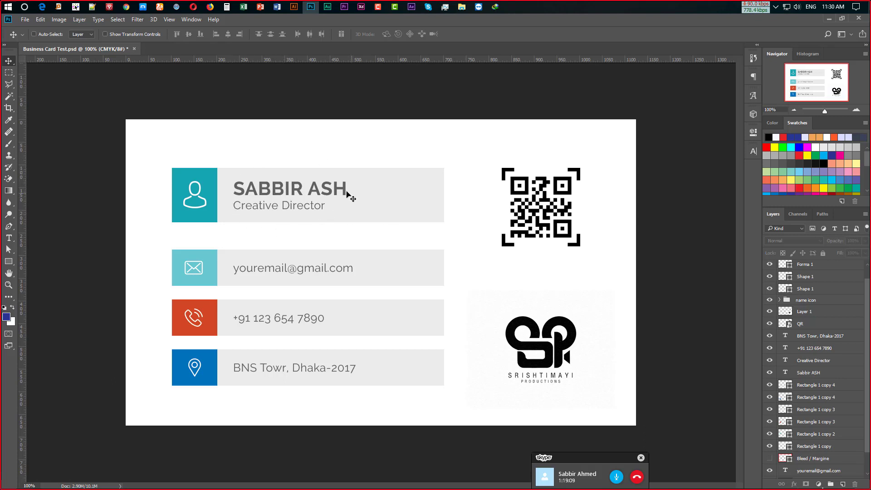
{"action": "key", "text": "ctrl"}
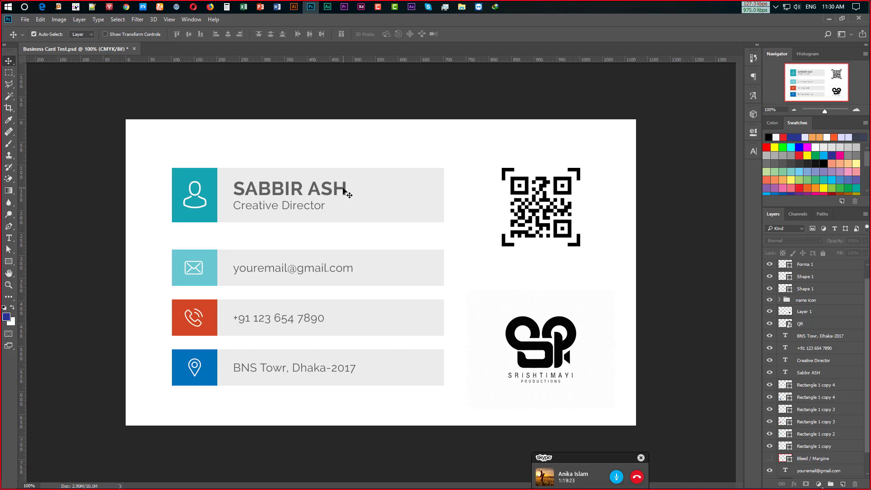
{"action": "left_click", "coordinate": [343, 190]}
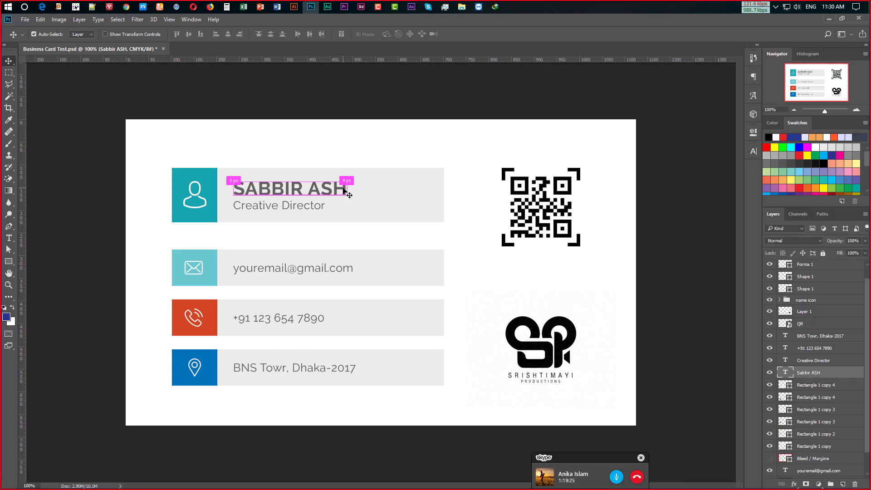
{"action": "left_click", "coordinate": [370, 208]}
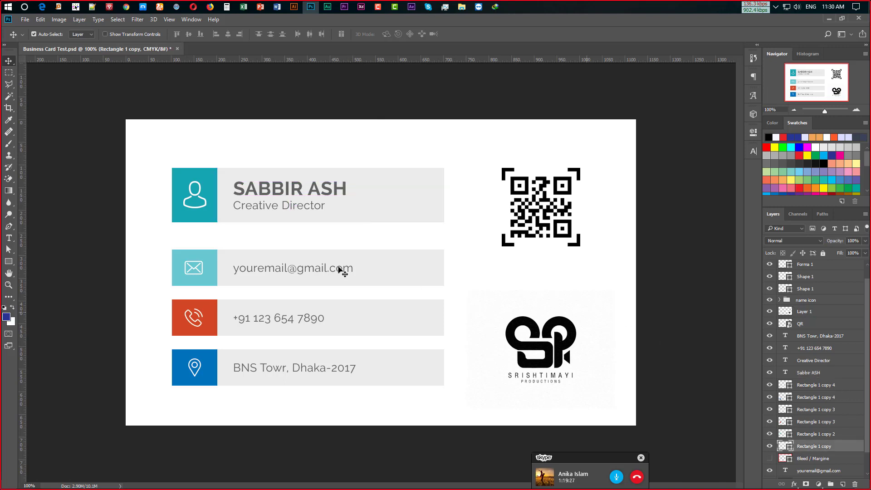
{"action": "left_click", "coordinate": [322, 186]}
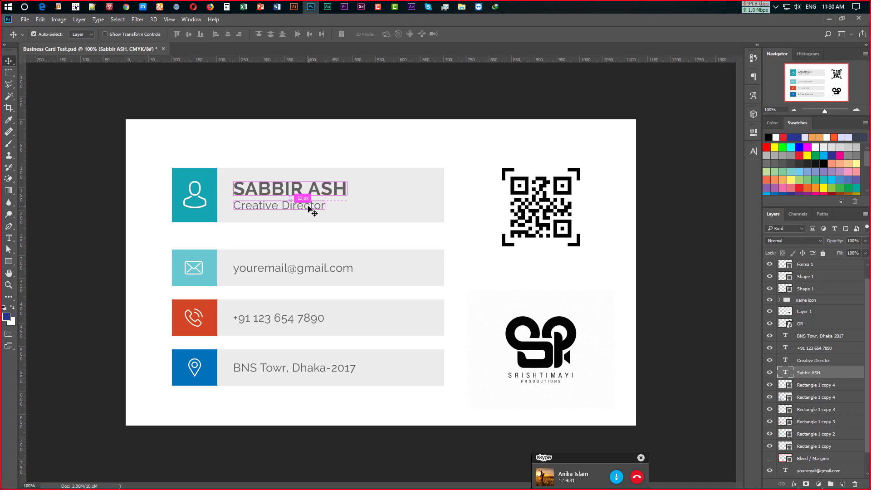
{"action": "left_click", "coordinate": [318, 205]}
{"action": "left_click", "coordinate": [404, 202]}
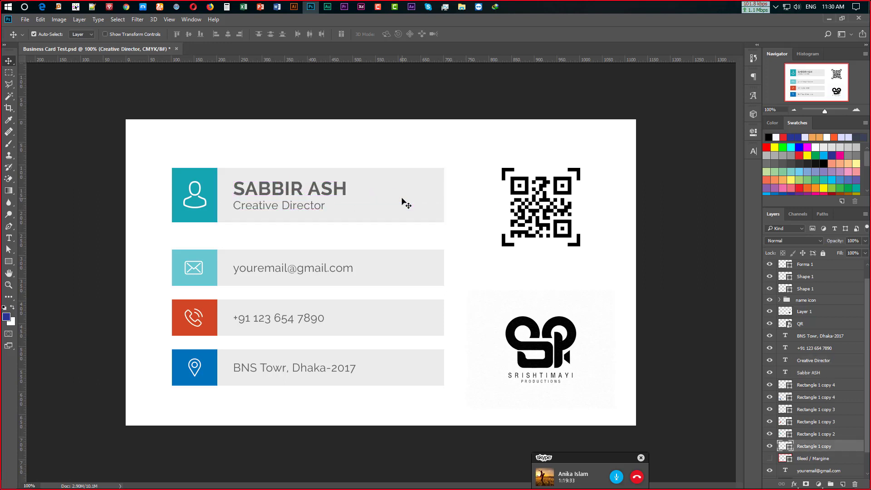
{"action": "left_click", "coordinate": [405, 202], "text": "ctrl"}
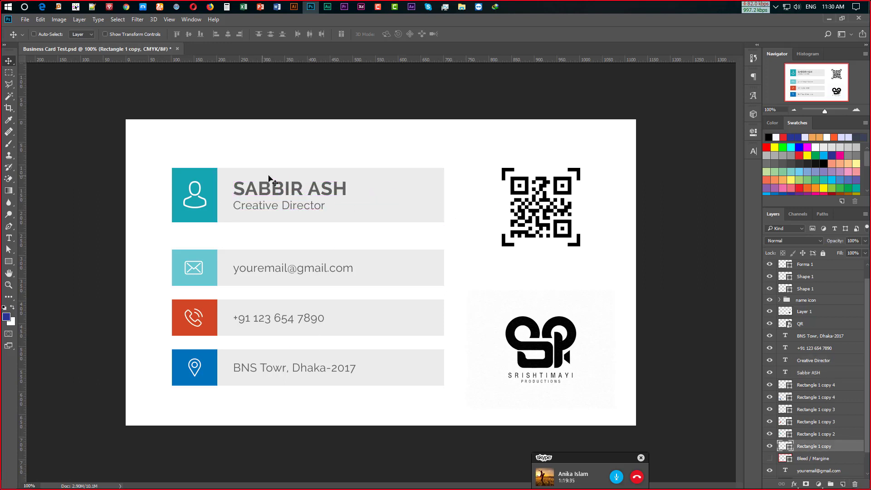
{"action": "key", "text": "ctrl"}
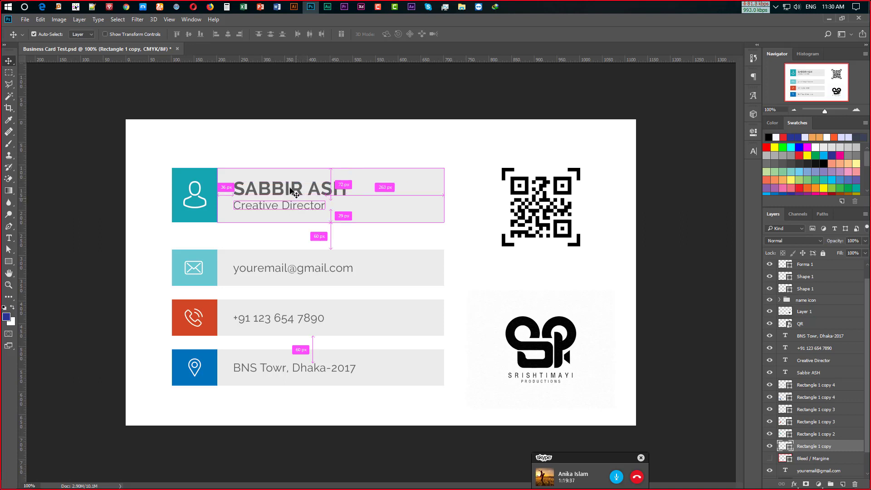
{"action": "left_click", "coordinate": [279, 189], "text": "ctrl"}
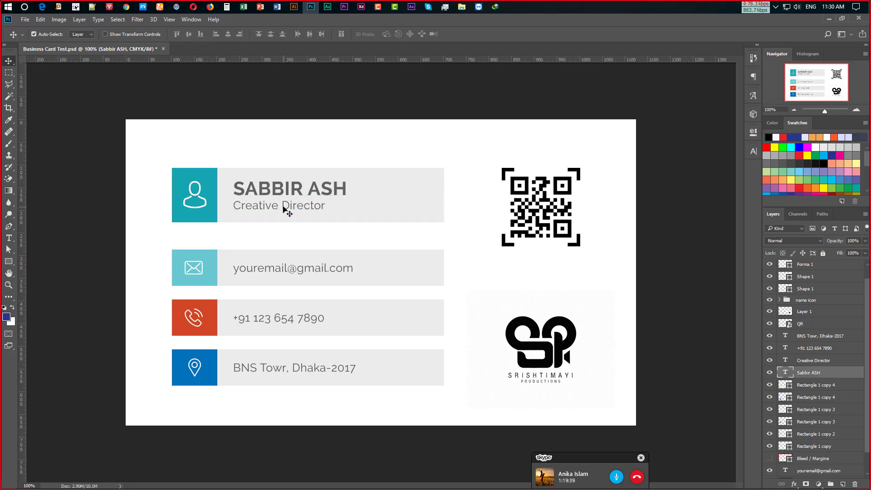
{"action": "left_click", "coordinate": [284, 209], "text": "shift"}
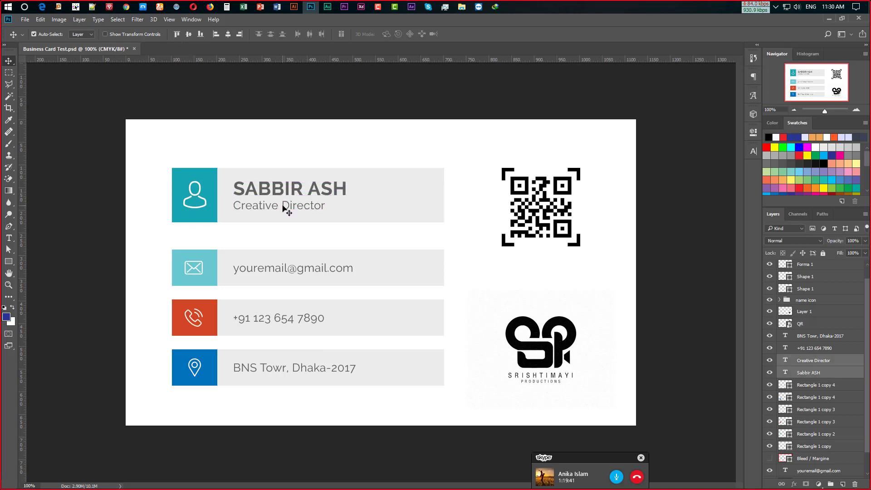
{"action": "left_click", "coordinate": [414, 209], "text": "ctrl+shift"}
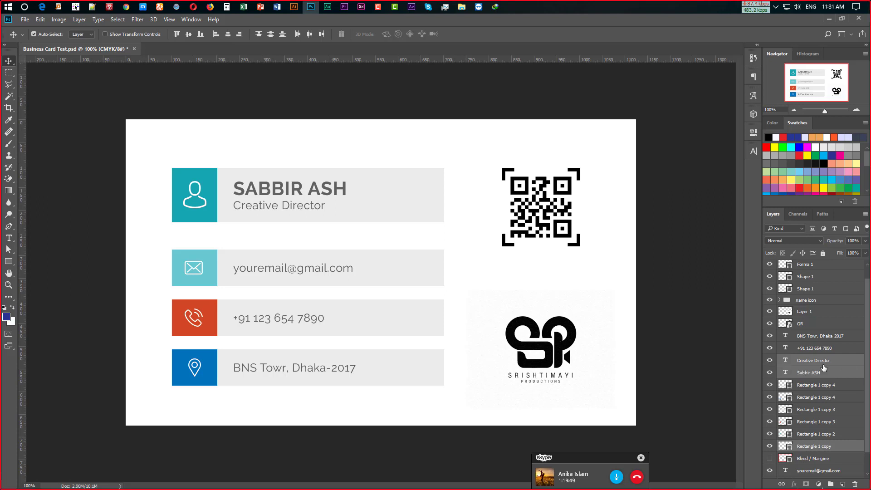
{"action": "key", "text": "ctrl+g"}
{"action": "left_click", "coordinate": [770, 363]}
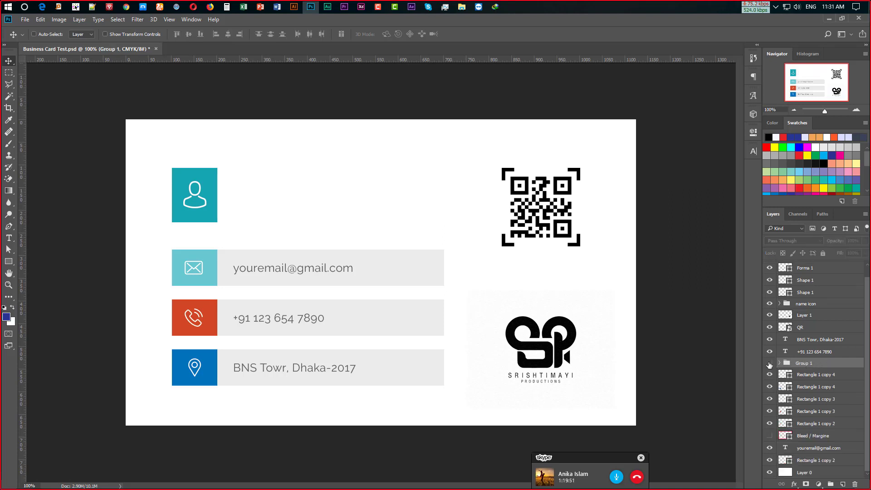
{"action": "left_click", "coordinate": [769, 364]}
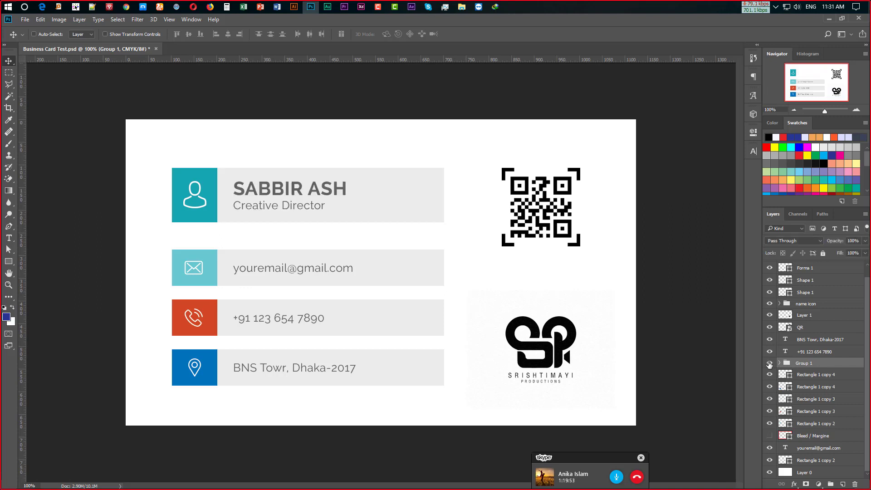
{"action": "left_click", "coordinate": [770, 364]}
{"action": "left_click", "coordinate": [770, 363]}
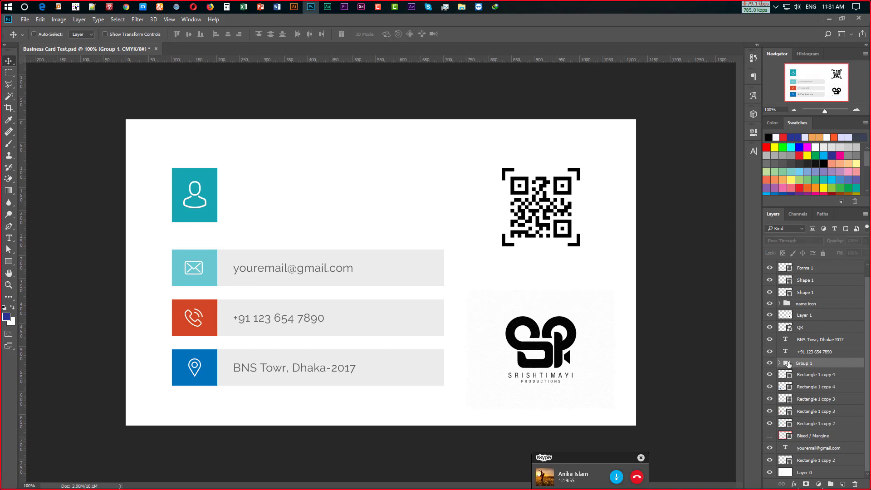
{"action": "double_click", "coordinate": [804, 363]}
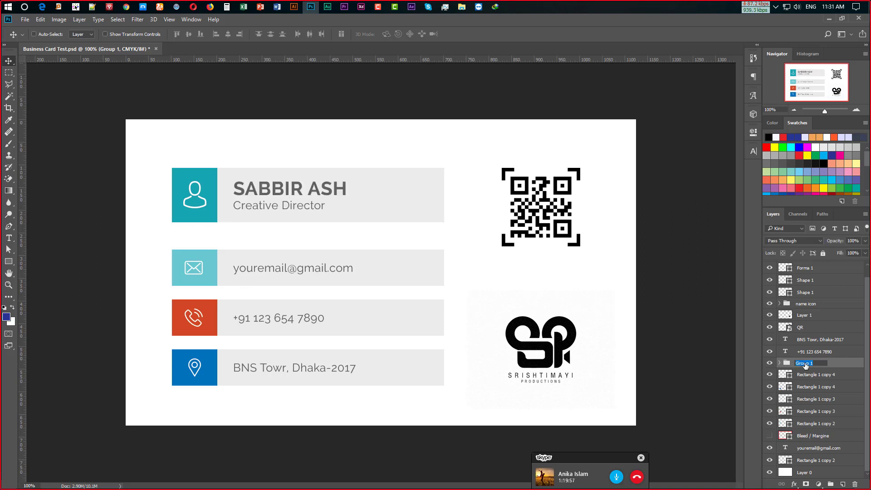
{"action": "type", "text": "text"}
{"action": "key", "text": "Return"}
Step: Group the 'name icon' and 'text' groups into a parent group named 'Name'
{"action": "left_click", "coordinate": [812, 304], "text": "ctrl"}
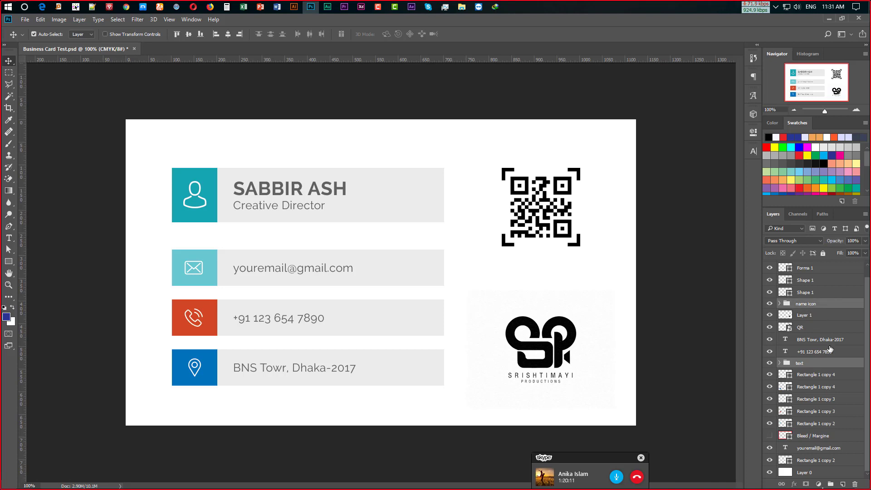
{"action": "key", "text": "ctrl+g"}
{"action": "left_click", "coordinate": [770, 314]}
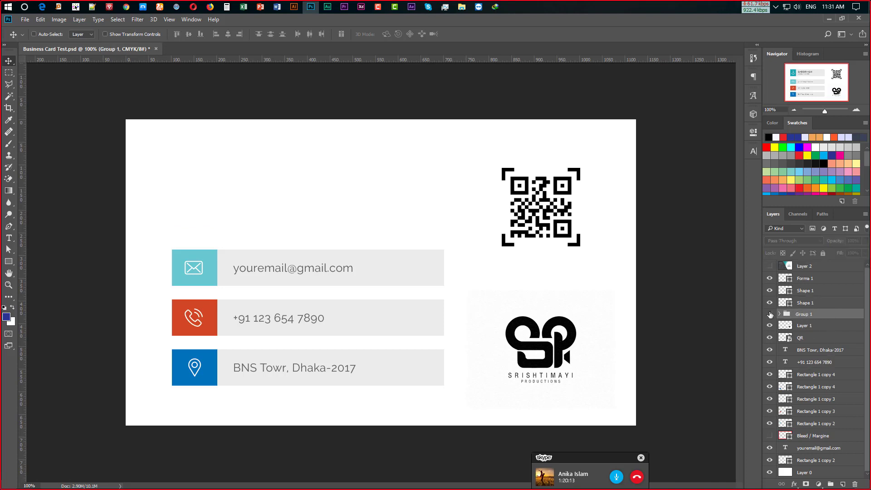
{"action": "double_click", "coordinate": [810, 314]}
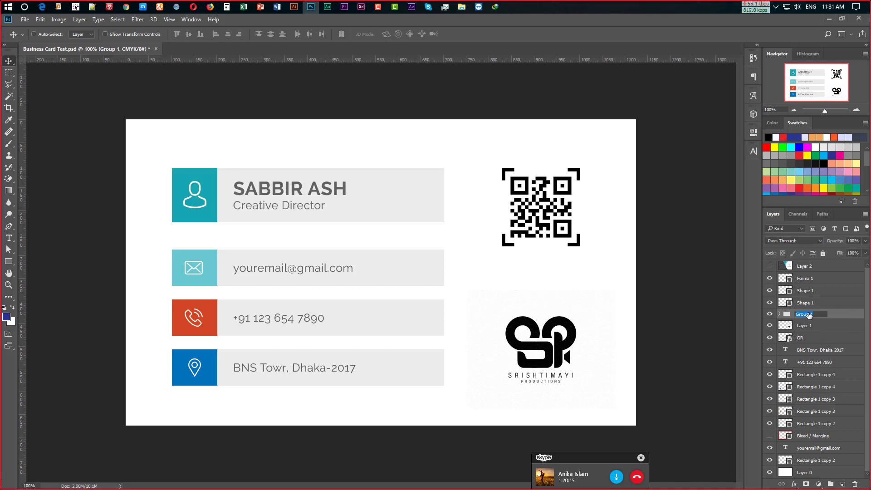
{"action": "type", "text": "Name"}
{"action": "key", "text": "Return"}
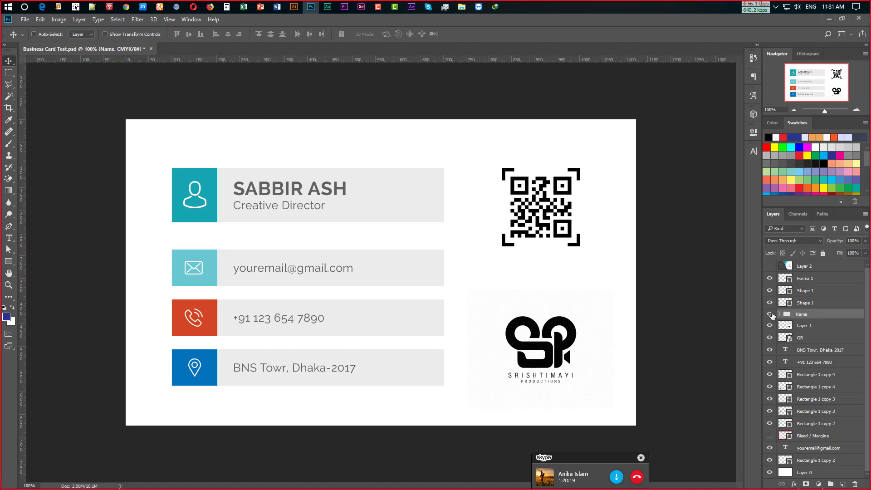
Step: Toggle the Name group's visibility several times to check it, leaving it visible
{"action": "left_click", "coordinate": [770, 314]}
{"action": "left_click", "coordinate": [770, 314]}
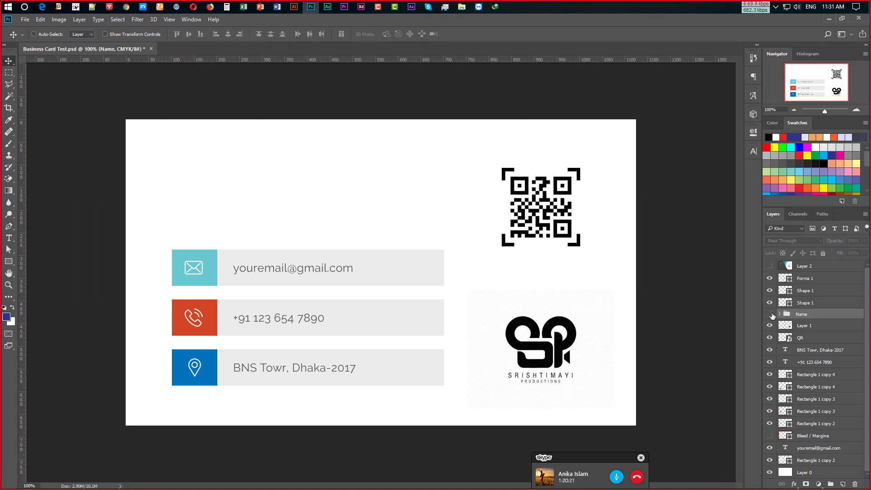
{"action": "left_click", "coordinate": [771, 314]}
{"action": "left_click", "coordinate": [770, 314]}
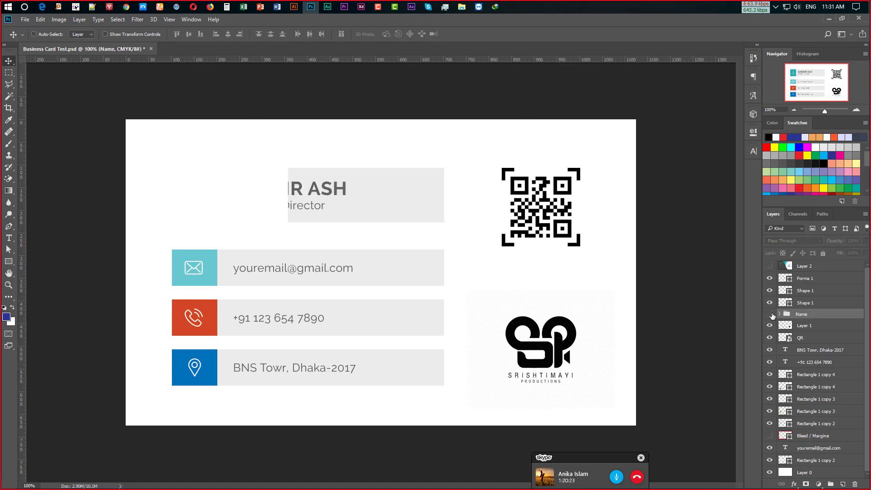
{"action": "left_click", "coordinate": [770, 314]}
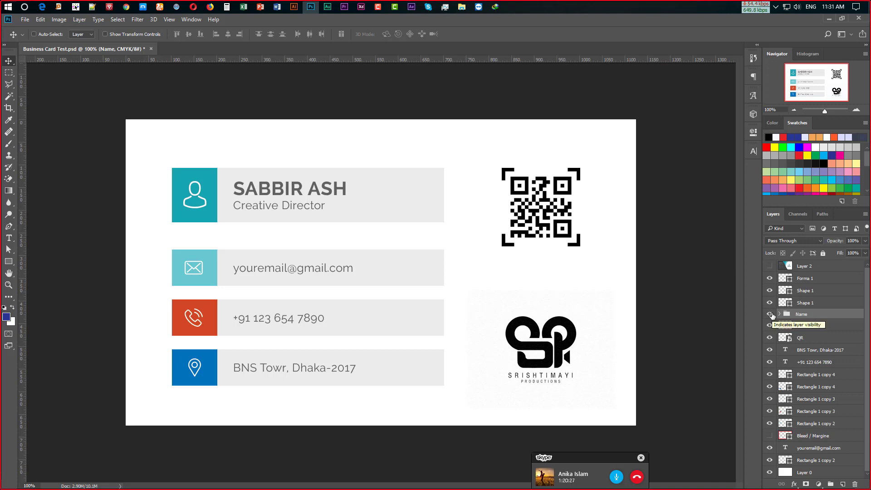
{"action": "left_click", "coordinate": [771, 314]}
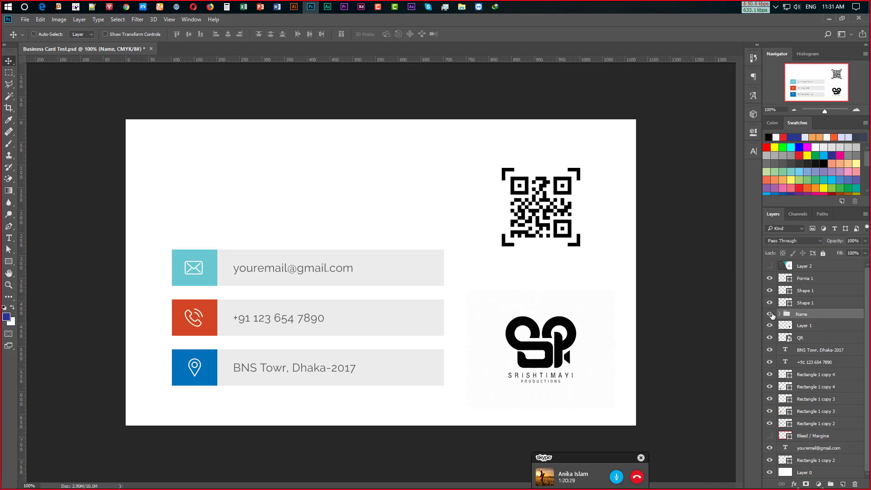
{"action": "left_click", "coordinate": [771, 314]}
{"action": "left_click", "coordinate": [771, 314]}
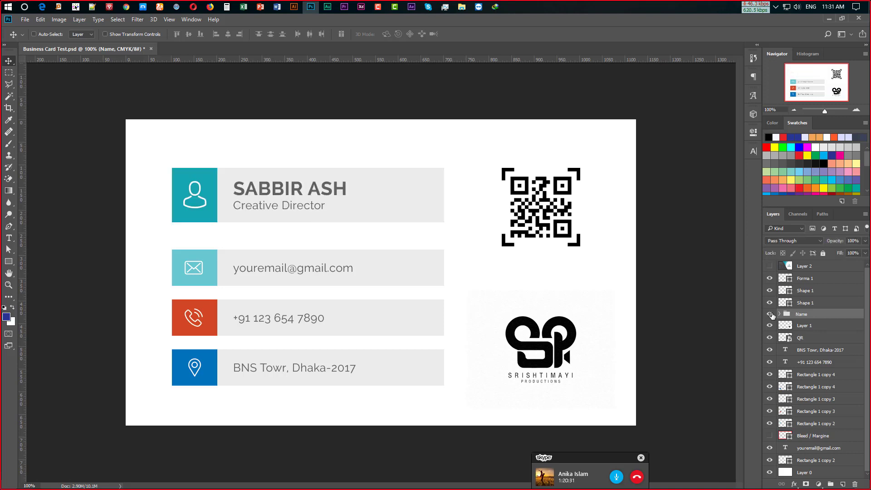
{"action": "key", "text": "ctrl"}
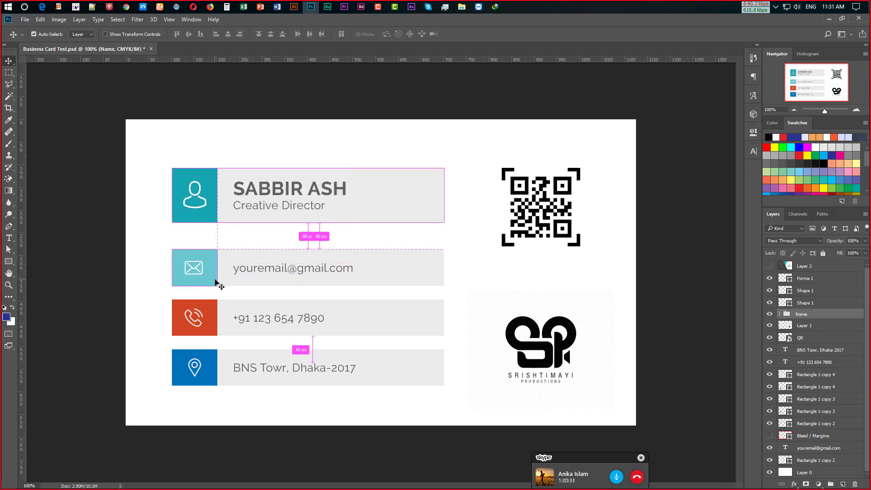
Step: Group the email envelope symbol with its box as 'icon'
{"action": "left_click", "coordinate": [210, 280]}
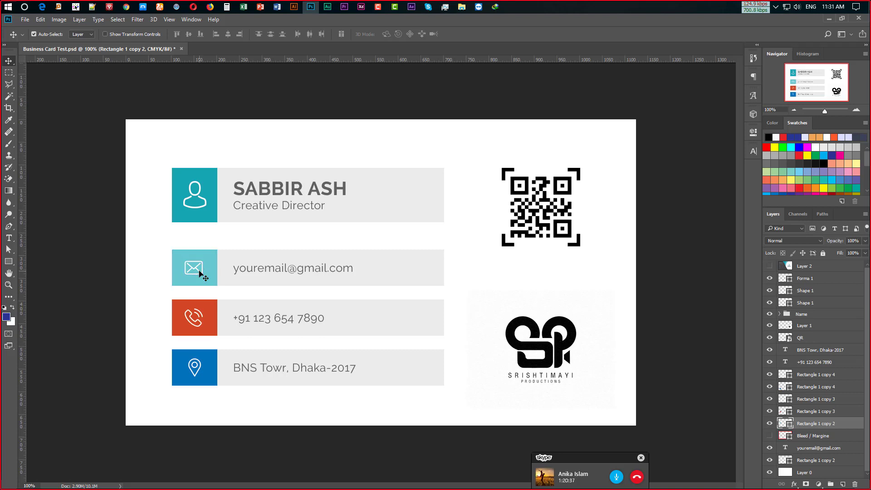
{"action": "key", "text": "ctrl"}
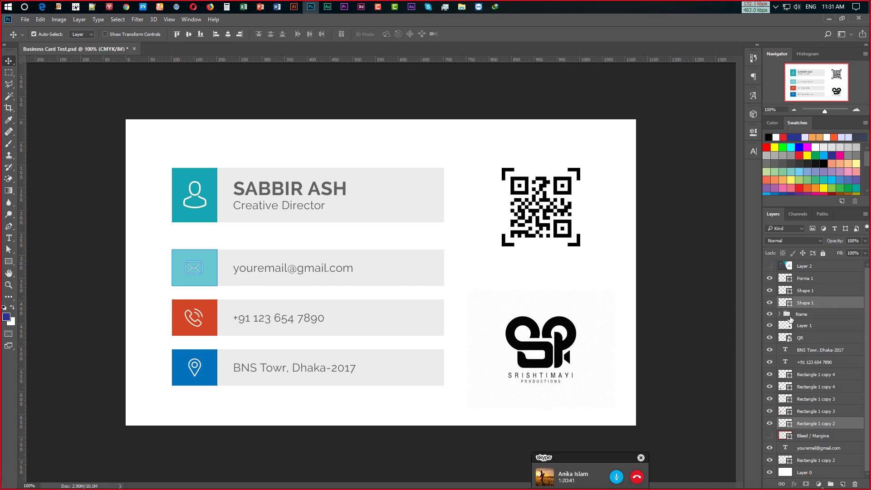
{"action": "key", "text": "ctrl+g"}
{"action": "double_click", "coordinate": [803, 302]}
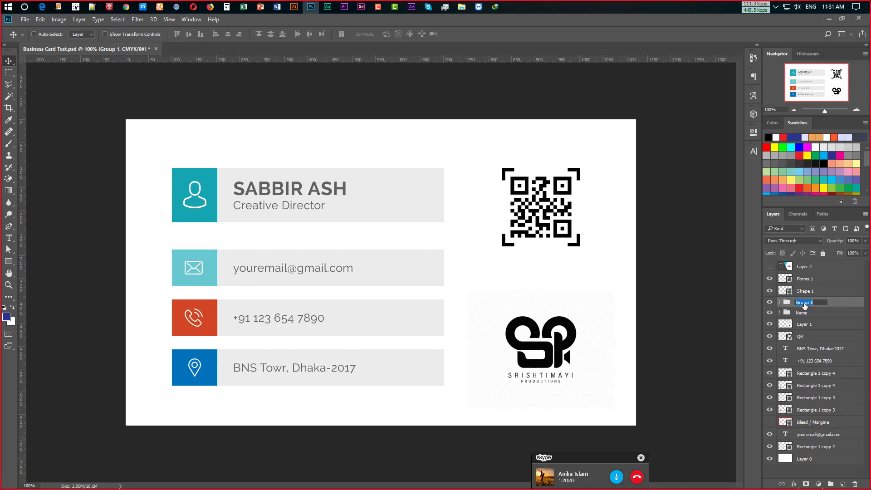
{"action": "type", "text": "icon"}
{"action": "key", "text": "Return"}
Step: Group the email address text with its background bar as 'Text'
{"action": "key", "text": "ctrl"}
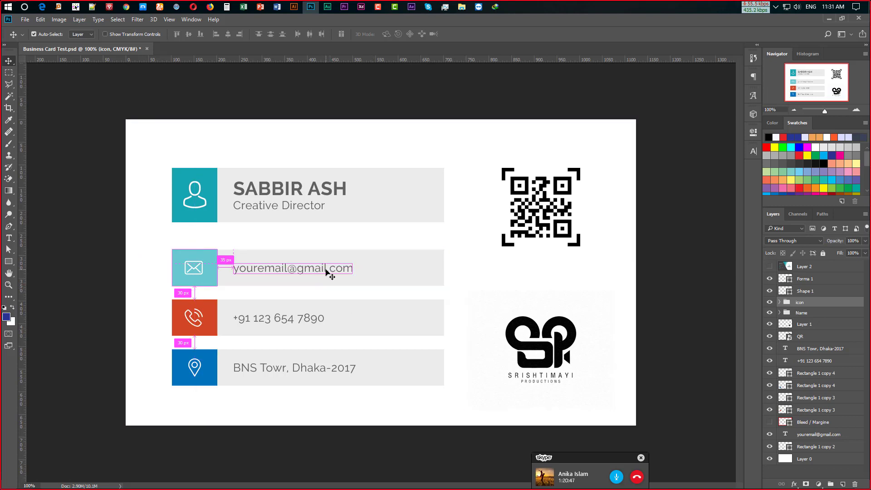
{"action": "left_click", "coordinate": [326, 272]}
{"action": "left_click", "coordinate": [401, 274], "text": "shift"}
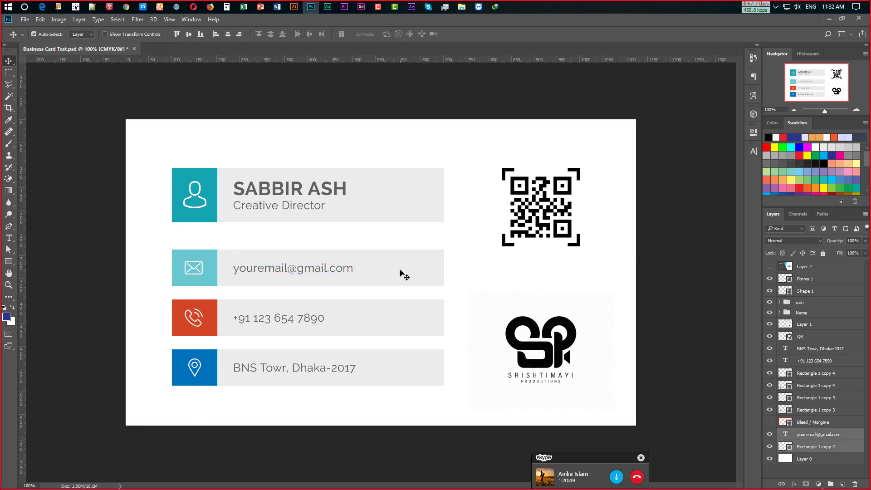
{"action": "key", "text": "ctrl+g"}
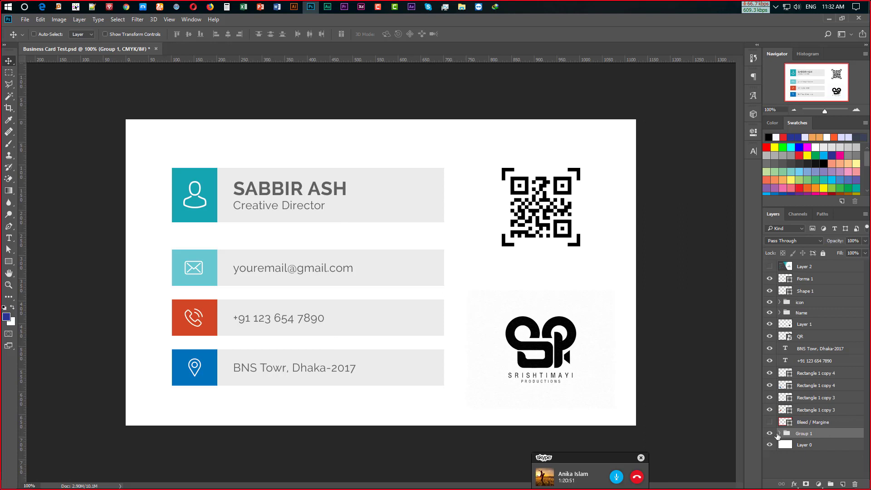
{"action": "double_click", "coordinate": [804, 434]}
{"action": "type", "text": "Text"}
{"action": "key", "text": "Return"}
Step: Combine the icon and Text groups into a group named 'Email'
{"action": "key", "text": "ctrl"}
{"action": "left_click", "coordinate": [805, 305], "text": "ctrl"}
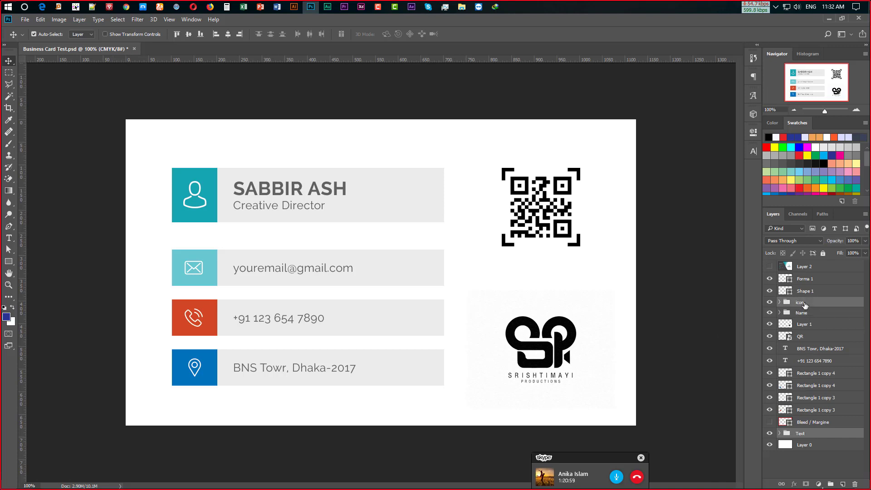
{"action": "key", "text": "ctrl+g"}
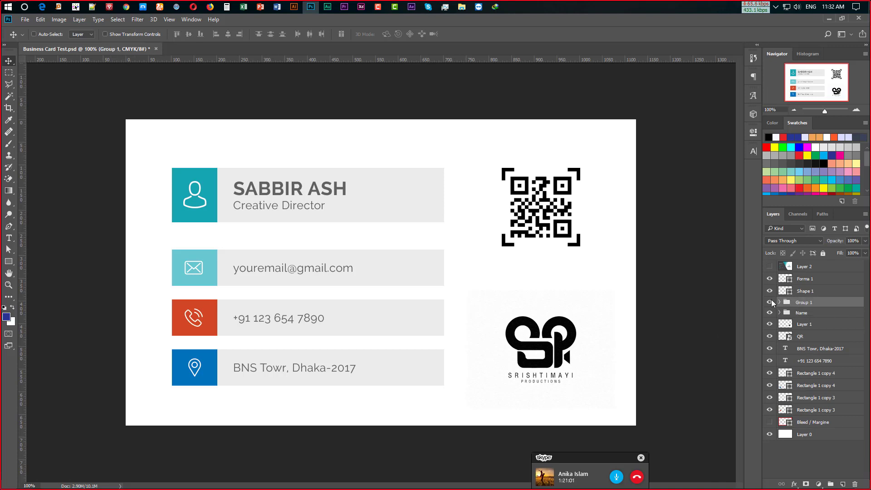
{"action": "left_click", "coordinate": [770, 302]}
{"action": "left_click", "coordinate": [770, 302]}
{"action": "double_click", "coordinate": [803, 303]}
{"action": "type", "text": "Email"}
{"action": "key", "text": "Return"}
Step: Group the phone number text with its background bar as 'Text'
{"action": "left_click", "coordinate": [304, 321], "text": "ctrl"}
{"action": "key", "text": "ctrl"}
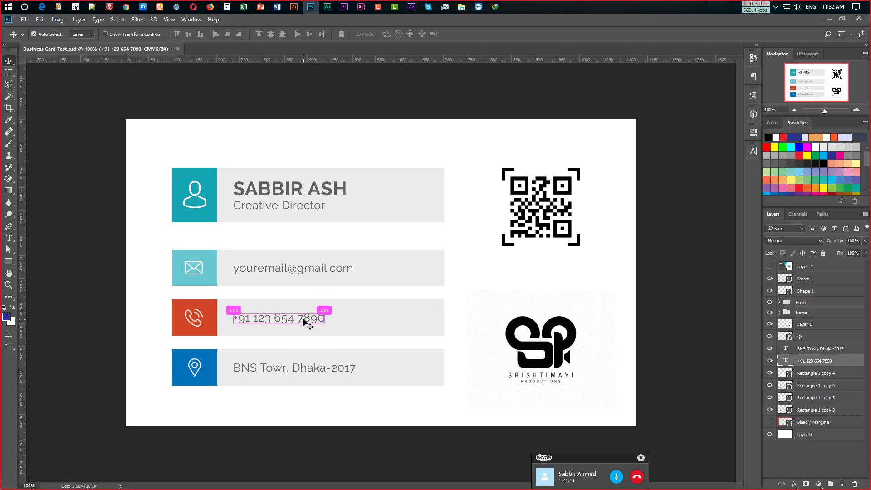
{"action": "left_click", "coordinate": [398, 318], "text": "ctrl+shift"}
{"action": "key", "text": "ctrl+g"}
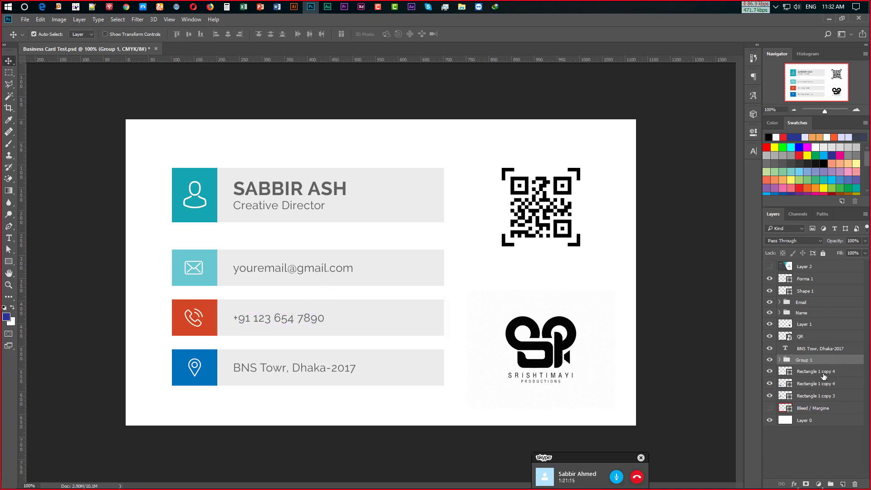
{"action": "double_click", "coordinate": [803, 360]}
{"action": "type", "text": "T"}
{"action": "type", "text": "ext"}
{"action": "key", "text": "Return"}
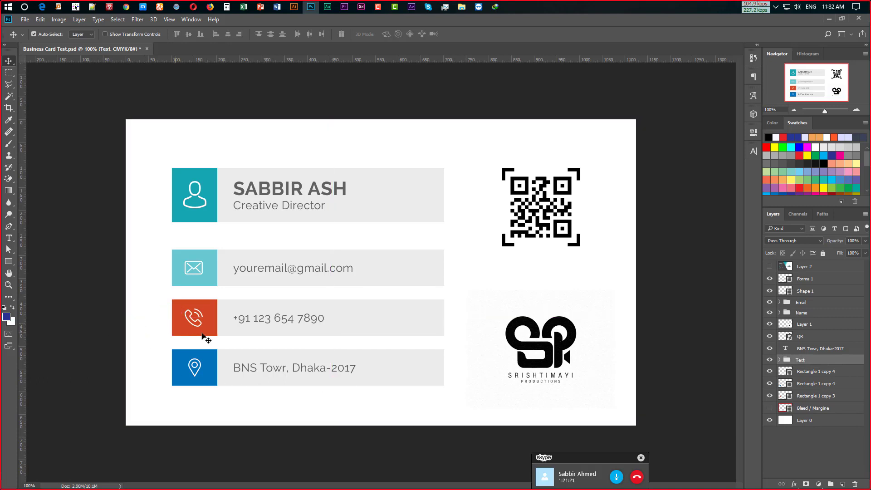
Step: Group the orange phone box and phone symbol as 'icon'
{"action": "left_click", "coordinate": [204, 335]}
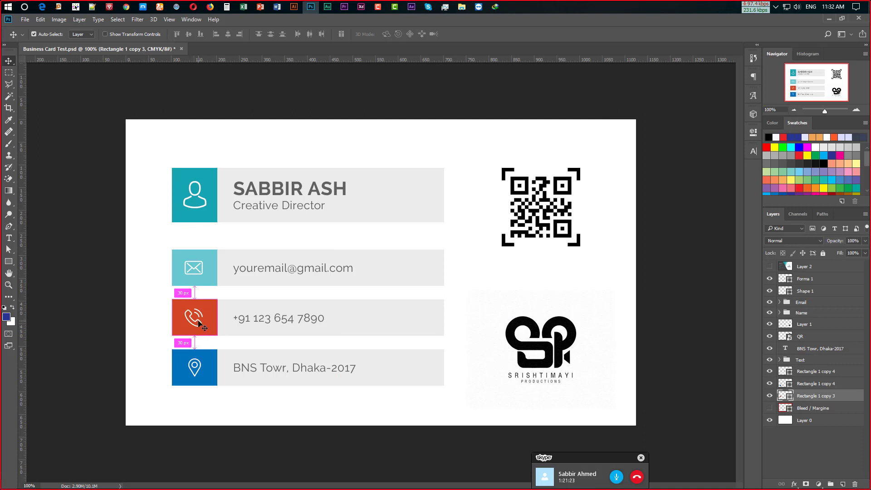
{"action": "left_click", "coordinate": [198, 321], "text": "shift"}
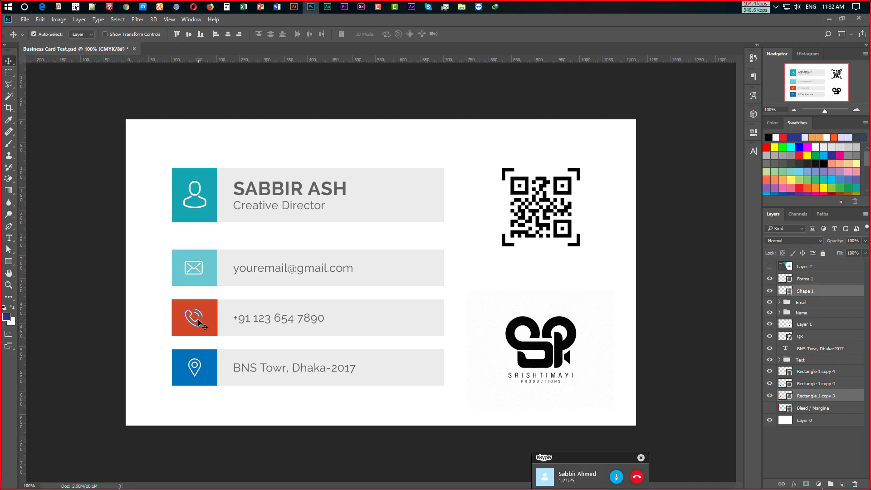
{"action": "key", "text": "ctrl+g"}
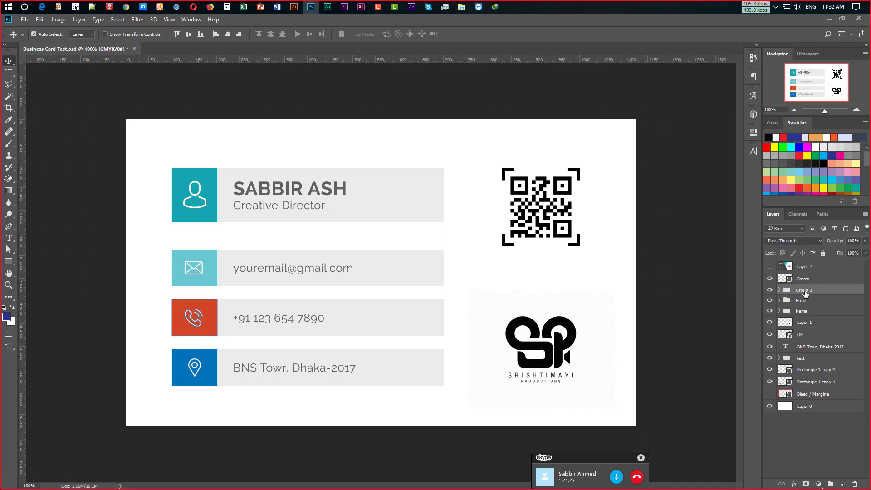
{"action": "double_click", "coordinate": [804, 290]}
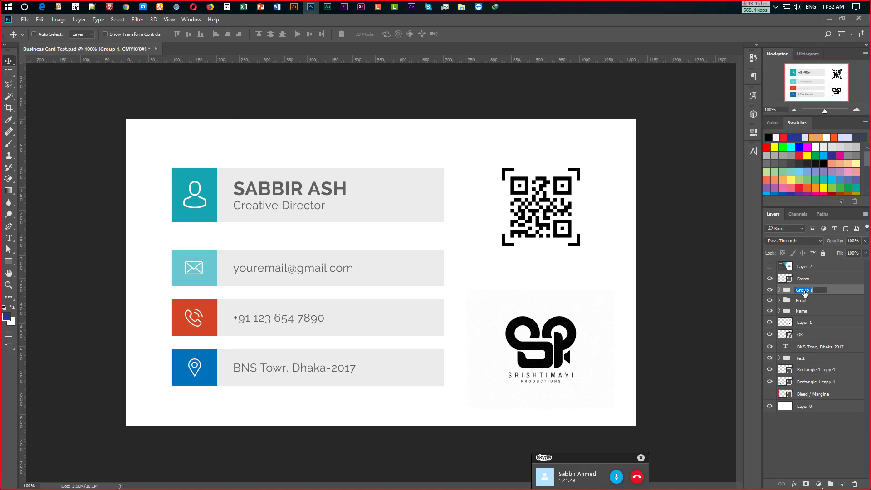
{"action": "type", "text": "cion"}
{"action": "type", "text": "on"}
{"action": "key", "text": "Return"}
Step: Combine the icon and Text groups into a group named 'phone'
{"action": "left_click", "coordinate": [803, 359], "text": "ctrl"}
{"action": "key", "text": "ctrl+g"}
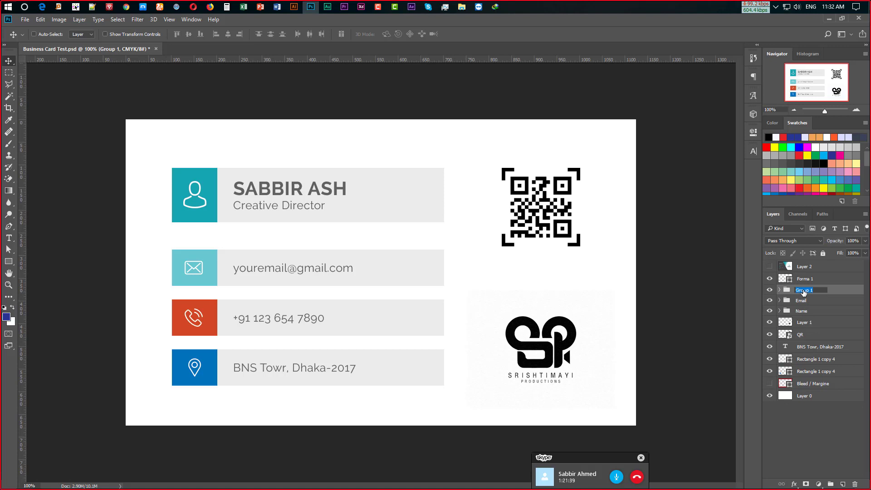
{"action": "type", "text": "P"}
{"action": "type", "text": "one"}
{"action": "key", "text": "Return"}
{"action": "left_click", "coordinate": [196, 378], "text": "ctrl"}
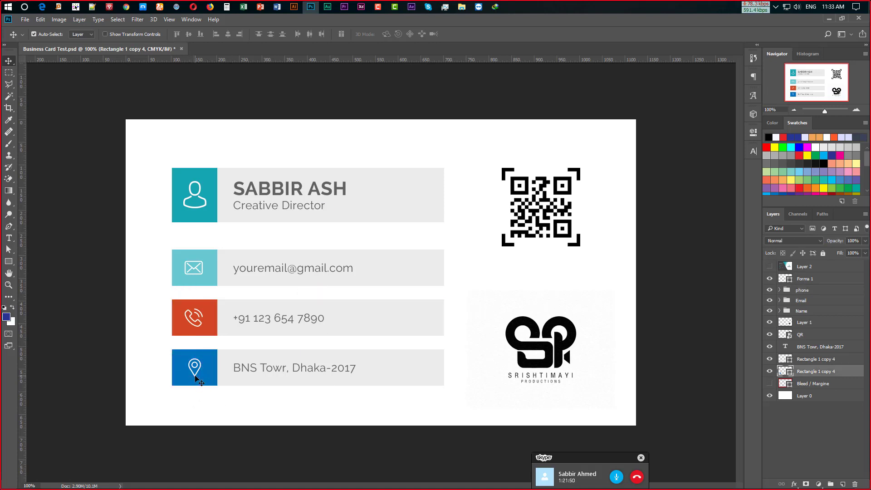
Step: Group the location pin with its blue box as 'icon'
{"action": "left_click", "coordinate": [393, 381], "text": "shift"}
{"action": "key", "text": "ctrl+g"}
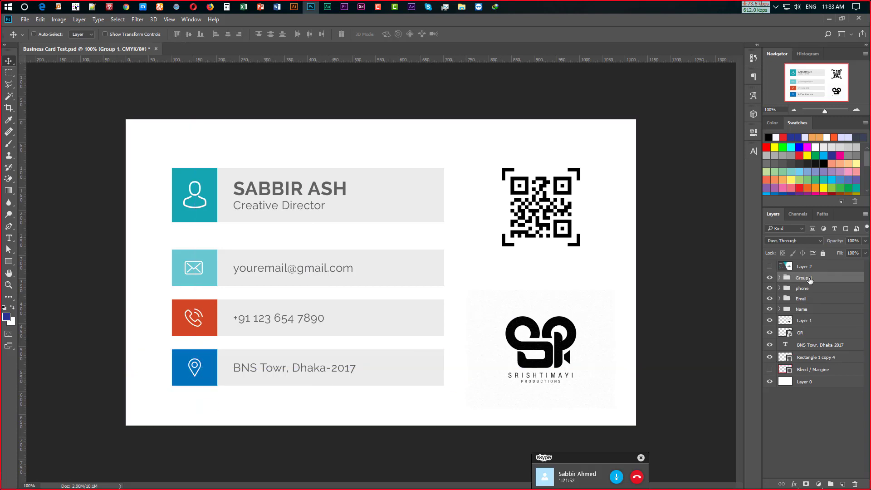
{"action": "double_click", "coordinate": [803, 277]}
{"action": "type", "text": "icon"}
{"action": "key", "text": "Return"}
Step: Group the address text with its background bar as 'text'
{"action": "left_click", "coordinate": [33, 34]}
{"action": "left_click", "coordinate": [399, 366]}
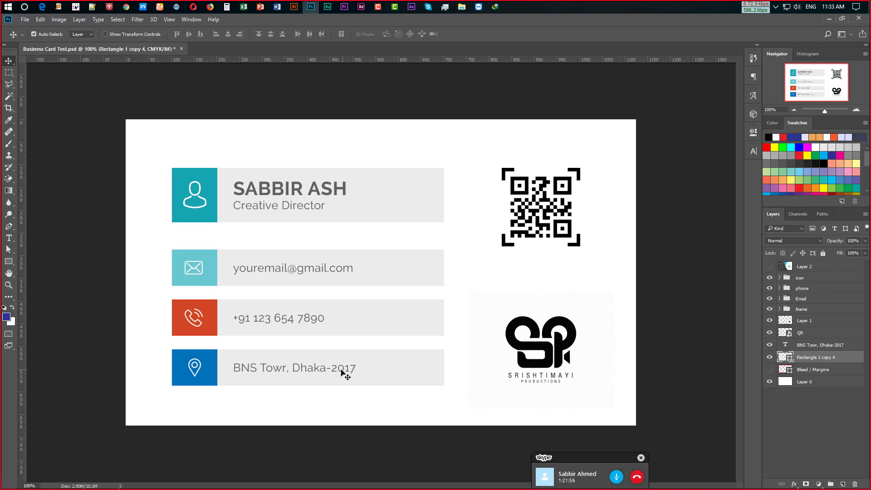
{"action": "left_click", "coordinate": [357, 374], "text": "shift"}
{"action": "key", "text": "ctrl+g"}
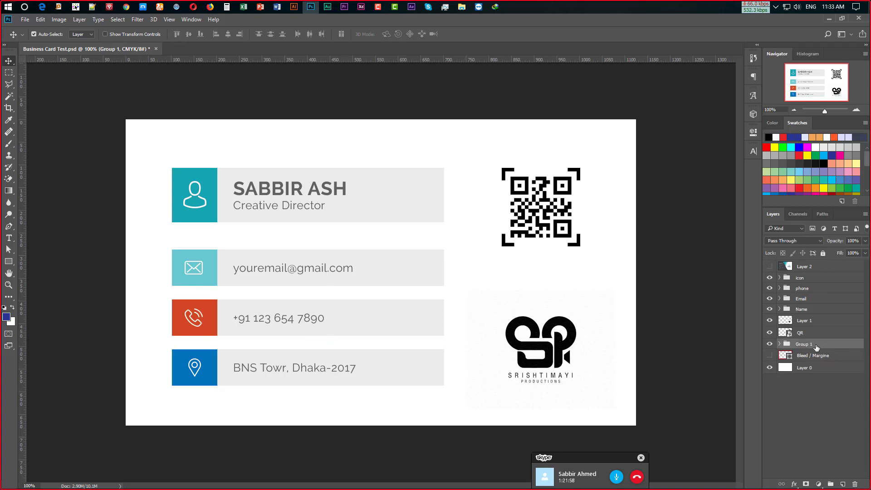
{"action": "double_click", "coordinate": [802, 344]}
{"action": "type", "text": "text"}
{"action": "key", "text": "Return"}
Step: Combine the icon and text groups into a group named 'address'
{"action": "left_click", "coordinate": [810, 279], "text": "ctrl"}
{"action": "key", "text": "ctrl+g"}
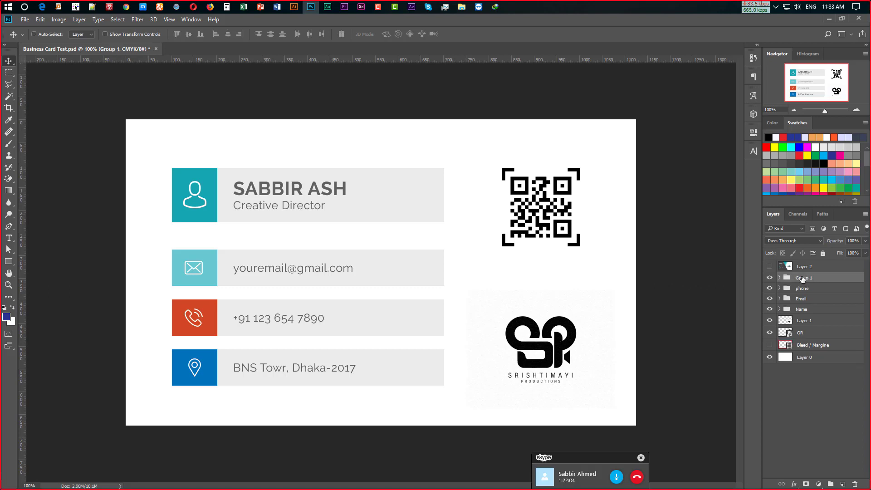
{"action": "double_click", "coordinate": [802, 278]}
{"action": "type", "text": "address"}
{"action": "key", "text": "Return"}
{"action": "left_click", "coordinate": [811, 310], "text": "shift"}
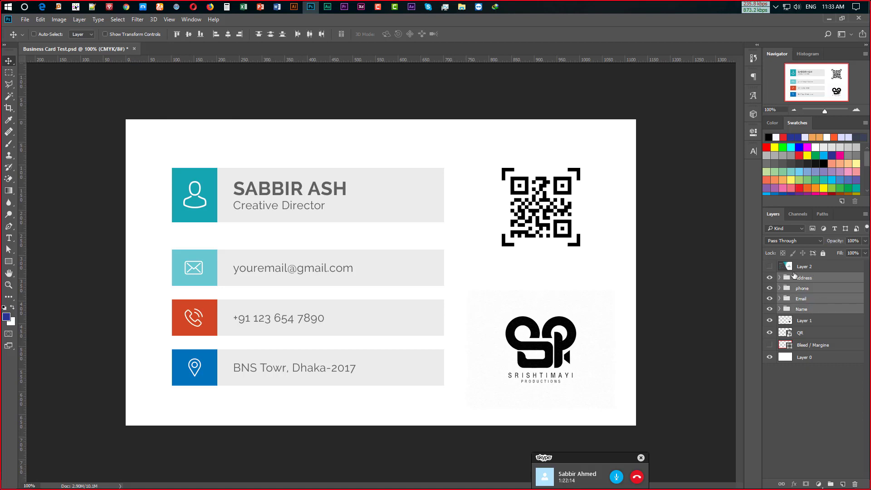
Step: Put the QR code layer in a collapsed group named 'QR Code'
{"action": "left_click", "coordinate": [809, 335]}
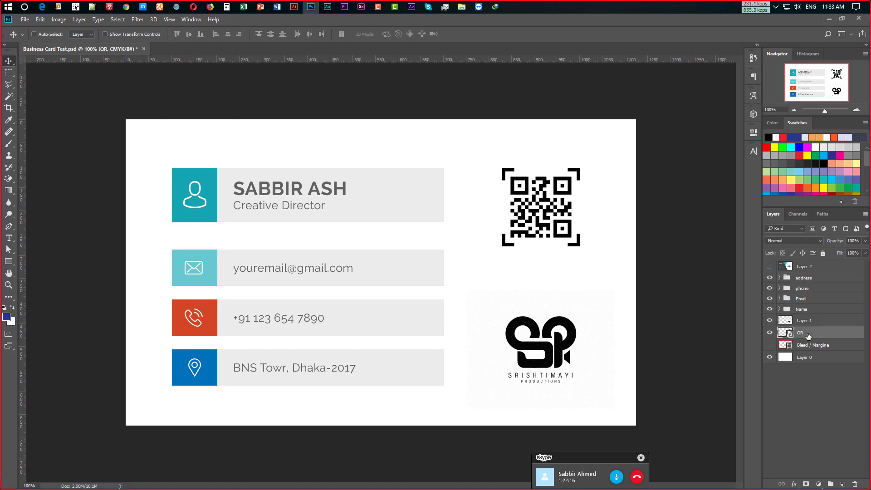
{"action": "key", "text": "ctrl+g"}
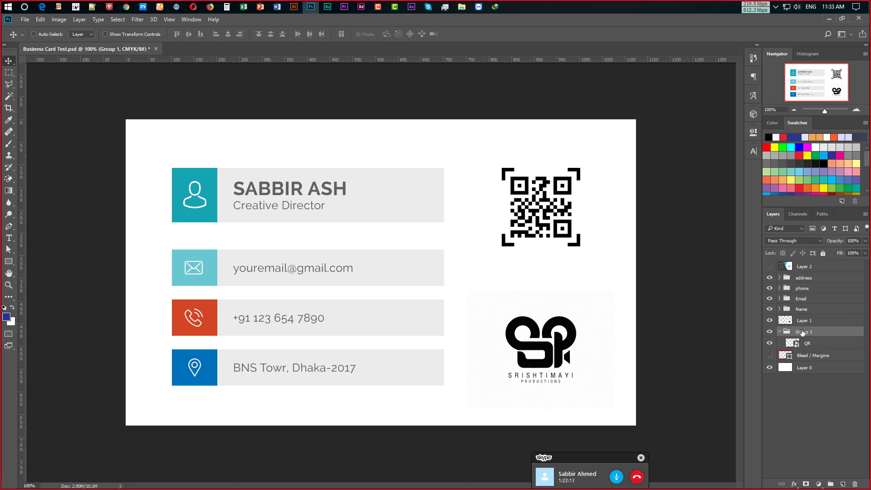
{"action": "double_click", "coordinate": [803, 332]}
{"action": "type", "text": "Q"}
{"action": "type", "text": "R Code"}
{"action": "key", "text": "Return"}
{"action": "left_click", "coordinate": [781, 334]}
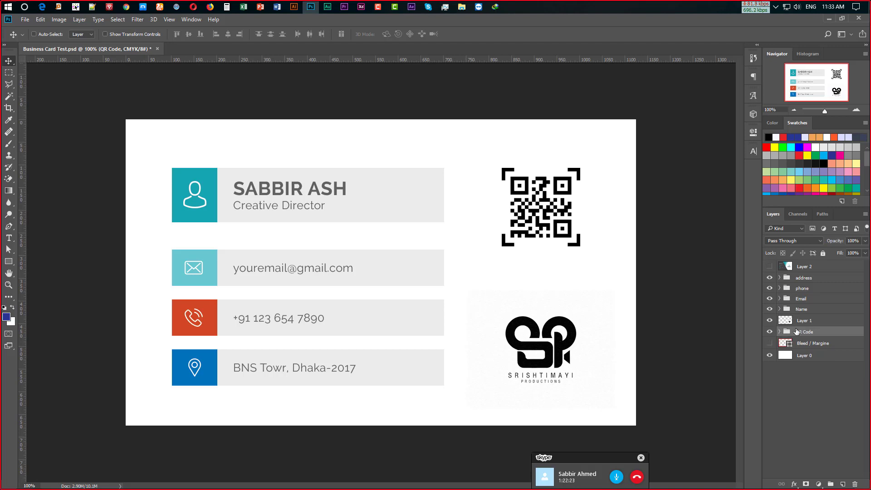
Step: Put the logo layer in a collapsed group named 'logo' and save the file
{"action": "left_click", "coordinate": [812, 321]}
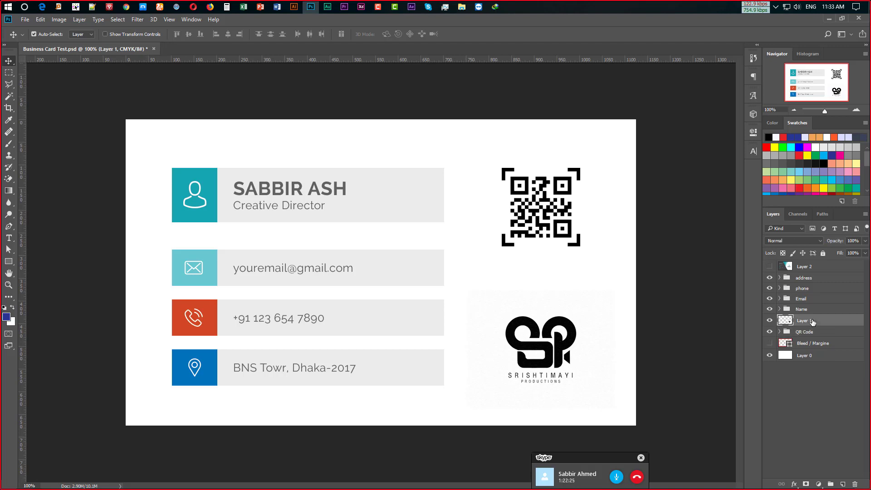
{"action": "key", "text": "ctrl+g"}
{"action": "double_click", "coordinate": [804, 320]}
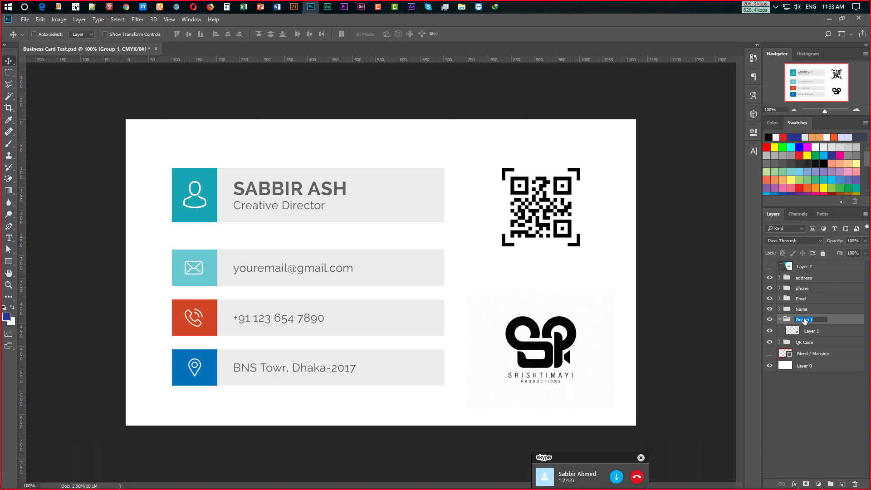
{"action": "key", "text": "BackSpace"}
{"action": "type", "text": "logo"}
{"action": "key", "text": "Return"}
{"action": "left_click", "coordinate": [780, 320]}
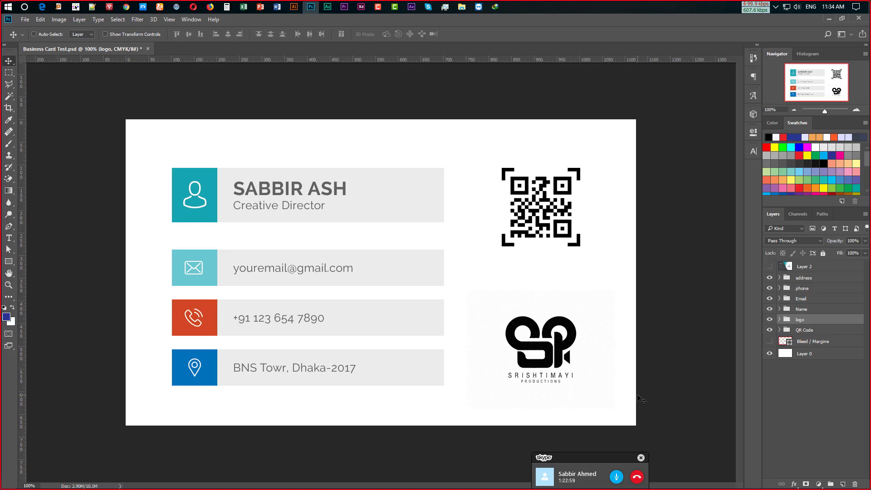
{"action": "key", "text": "ctrl+s"}
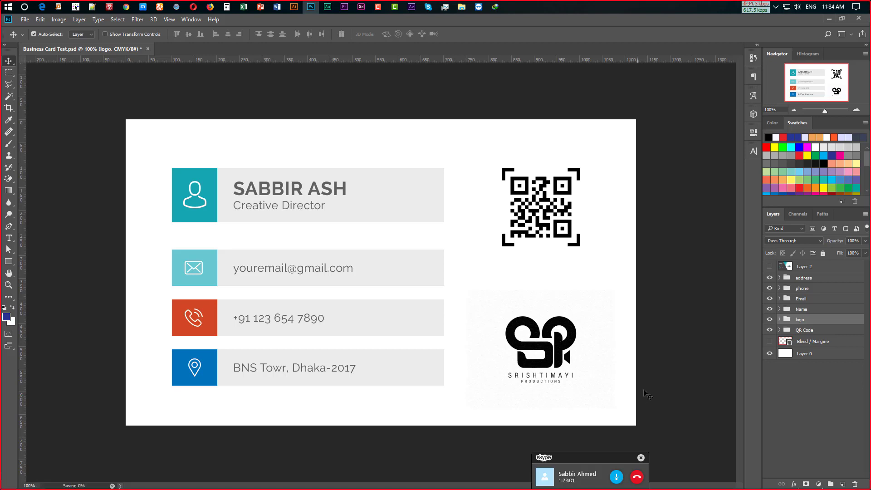